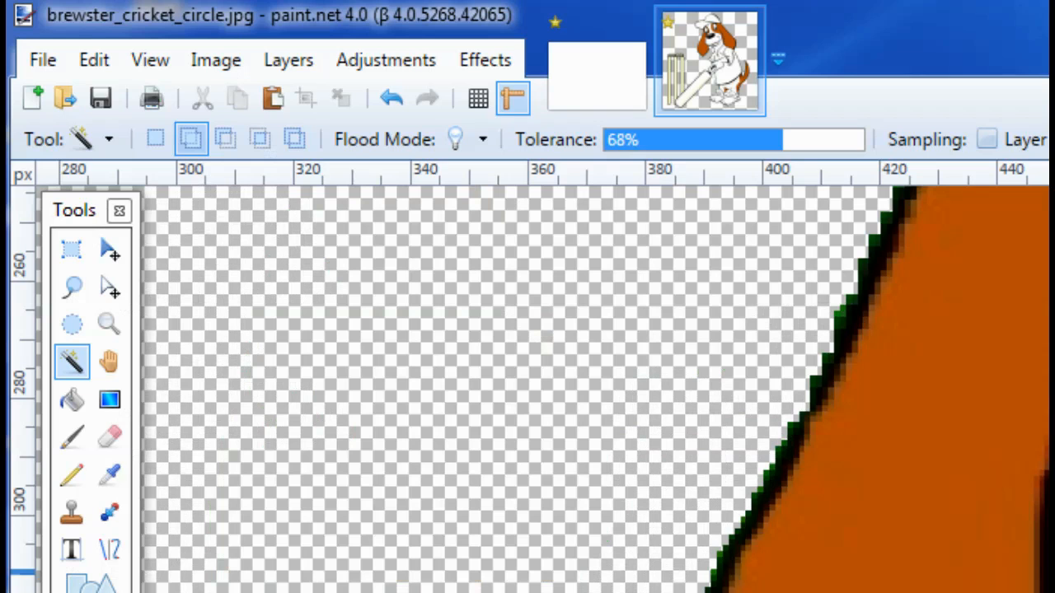
Switch to the Eraser and choose a larger brush width for cleaning the dark green fringe along the dog's ear
{"action": "left_click", "coordinate": [110, 437]}
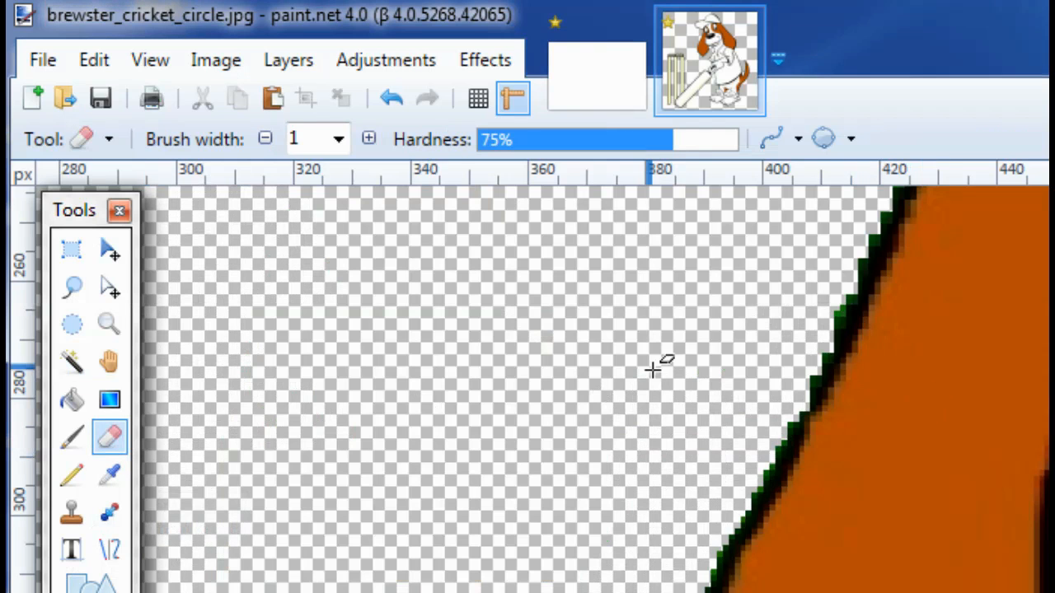
{"action": "left_click", "coordinate": [338, 140]}
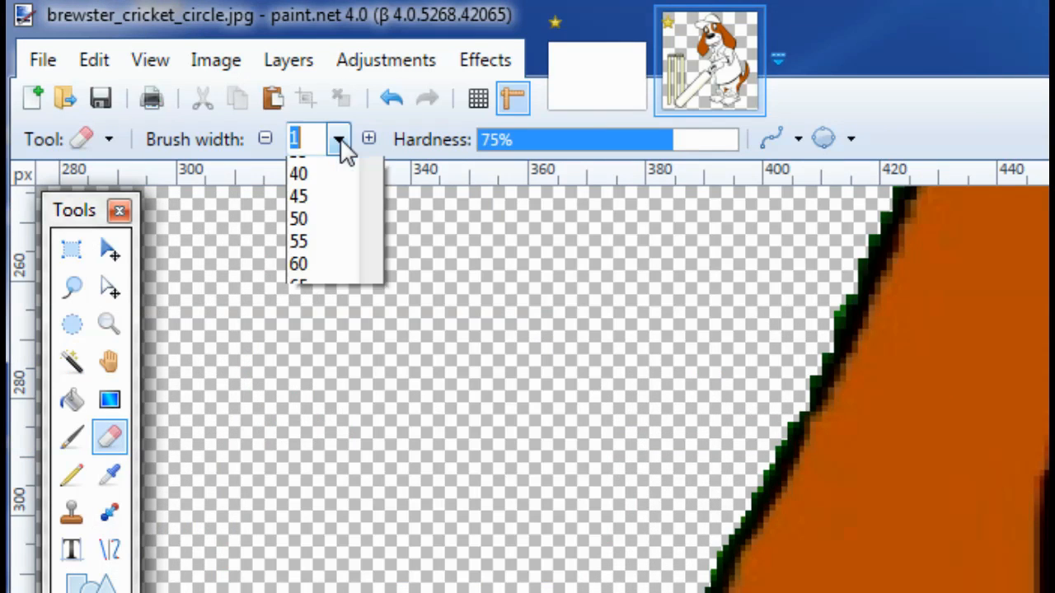
{"action": "left_click", "coordinate": [317, 553]}
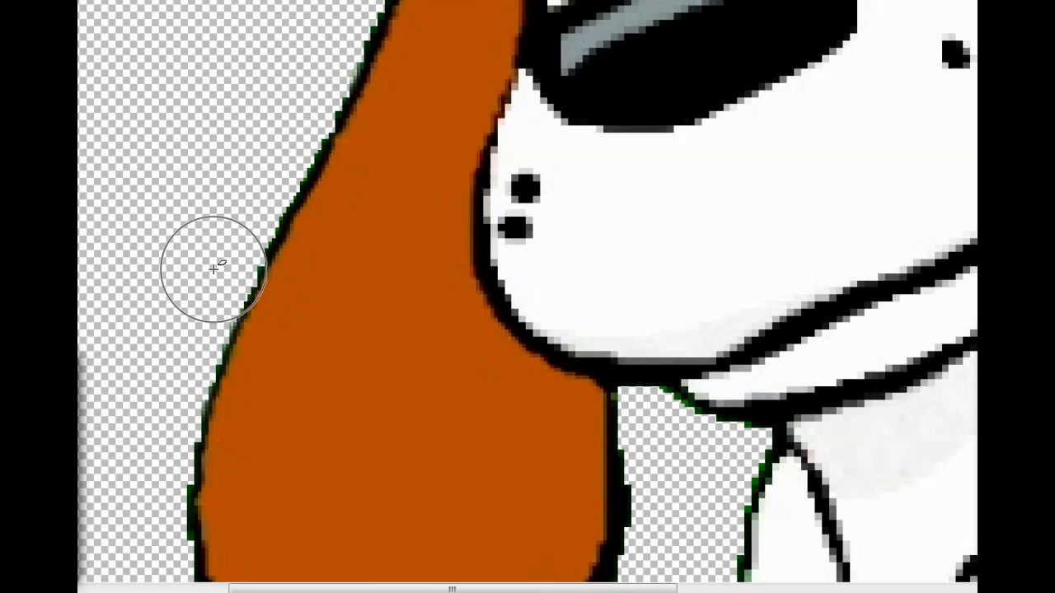
Show the Layers window and move it clear of the dog picture
{"action": "scroll", "coordinate": [365, 335], "scroll_direction": "down", "scroll_amount": 2}
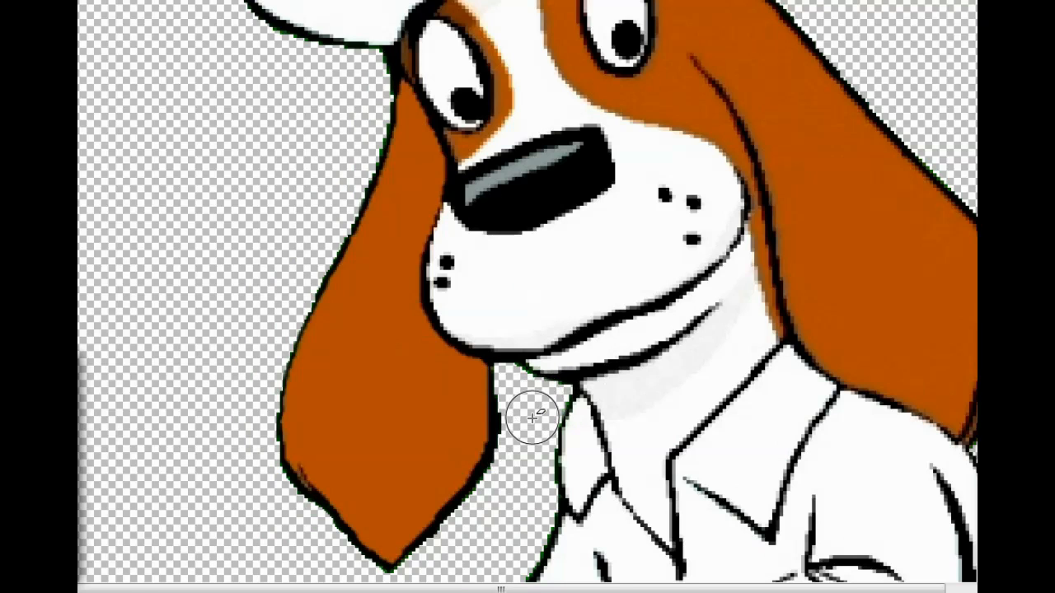
{"action": "key", "text": "ctrl+minus"}
{"action": "key", "text": "ctrl+minus"}
{"action": "key", "text": "ctrl+minus"}
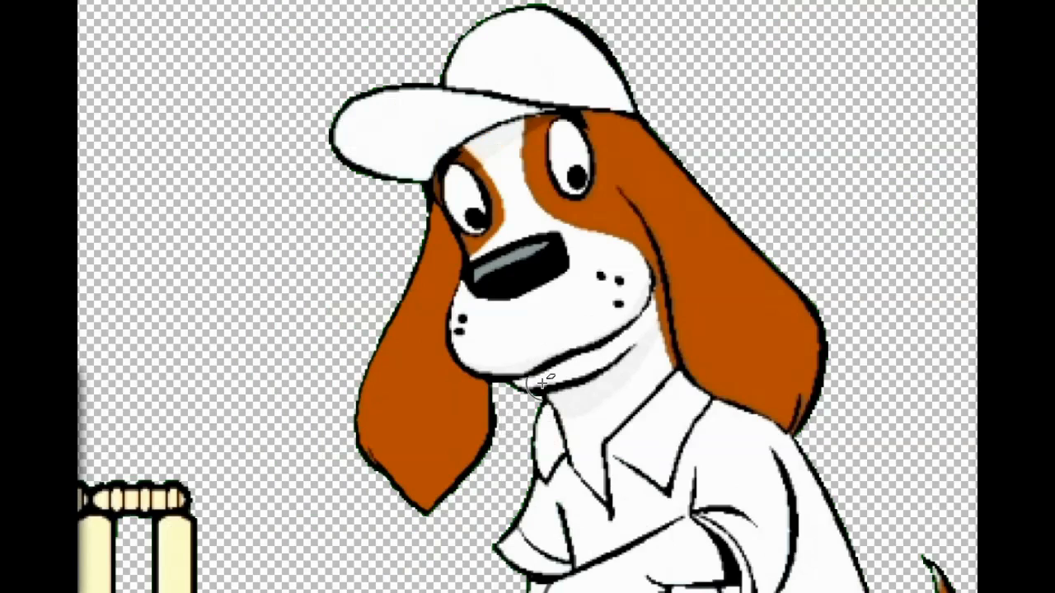
{"action": "key", "text": "ctrl+minus"}
{"action": "key", "text": "F7"}
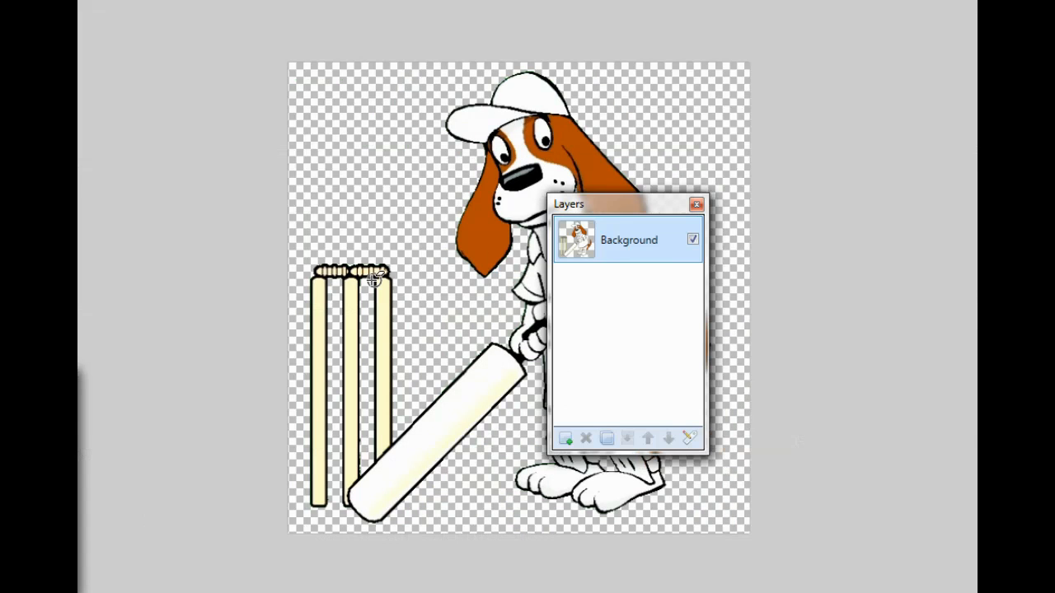
{"action": "mouse_move", "coordinate": [610, 208]}
{"action": "left_mouse_down"}
{"action": "mouse_move", "coordinate": [953, 171]}
{"action": "mouse_move", "coordinate": [1017, 272]}
{"action": "left_mouse_up"}
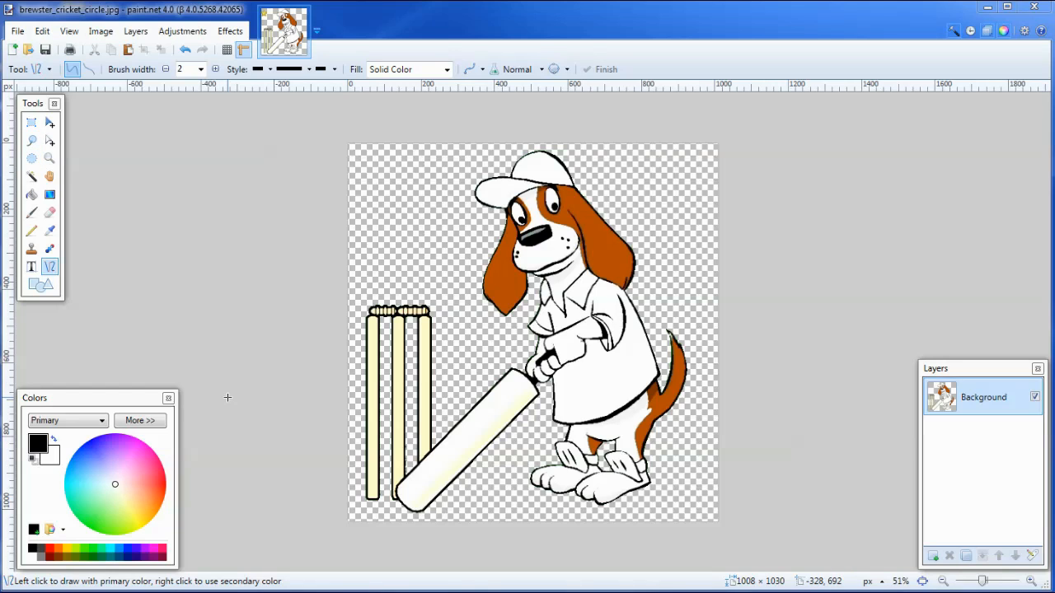
Open the yellow aircraft photo and delete the sky surrounding the plane with the Magic Wand
{"action": "left_click", "coordinate": [28, 51]}
{"action": "double_click", "coordinate": [279, 125]}
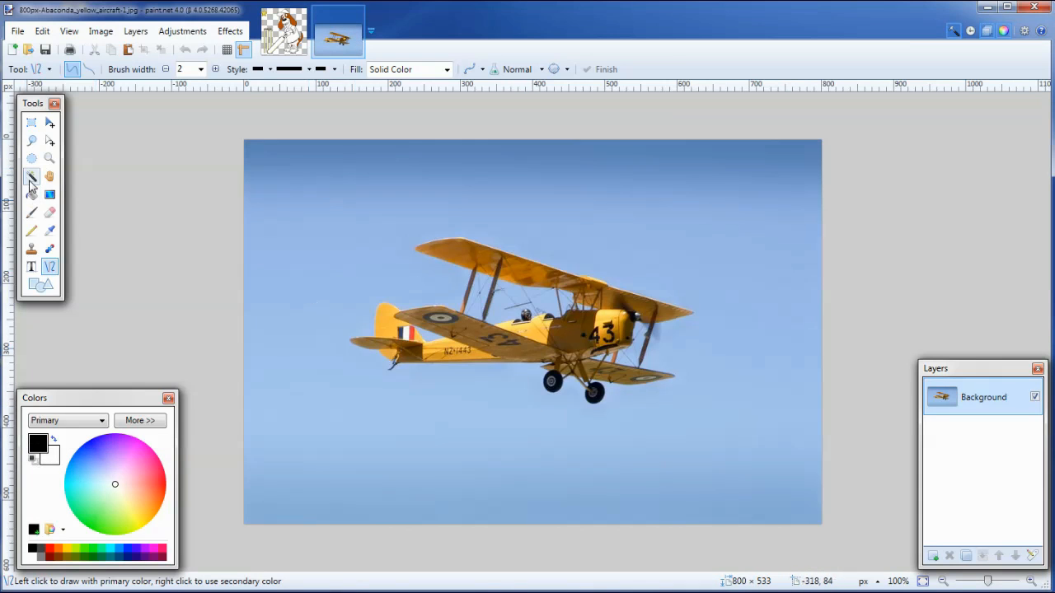
{"action": "left_click", "coordinate": [32, 177]}
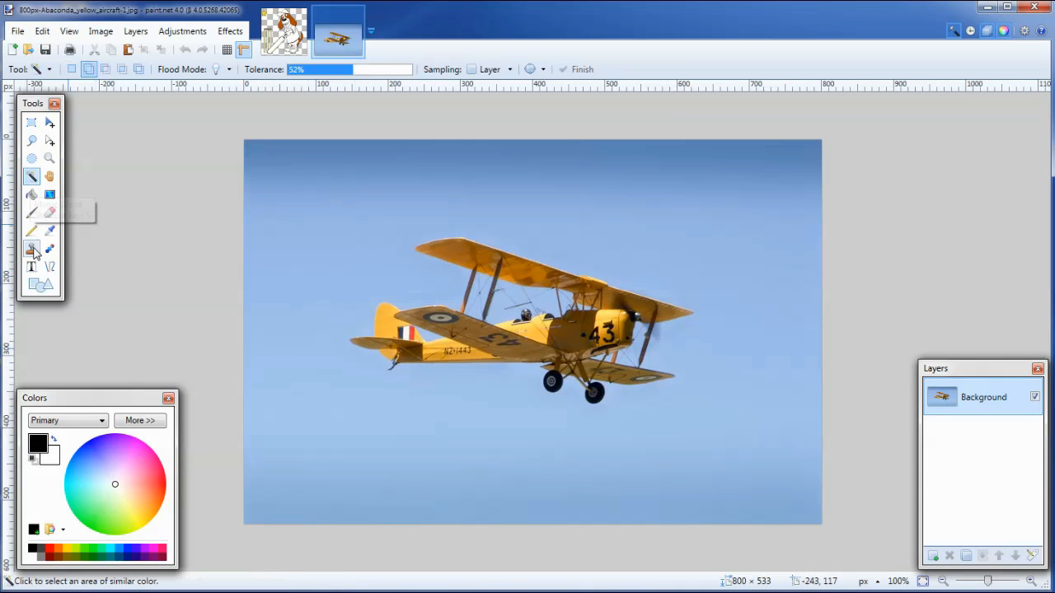
{"action": "left_click", "coordinate": [331, 262]}
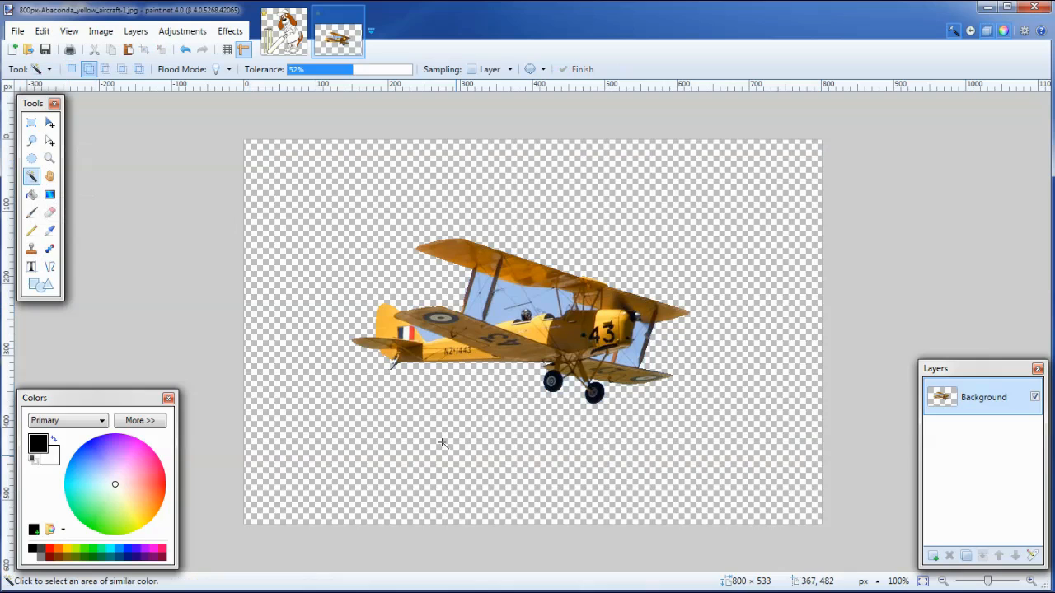
{"action": "key", "text": "Delete"}
Remove the small patch of sky enclosed between the tail fin and the lower wing, using a 40% Magic Wand tolerance
{"action": "left_click", "coordinate": [429, 338]}
{"action": "left_click_drag", "start_coordinate": [355, 73], "coordinate": [341, 74]}
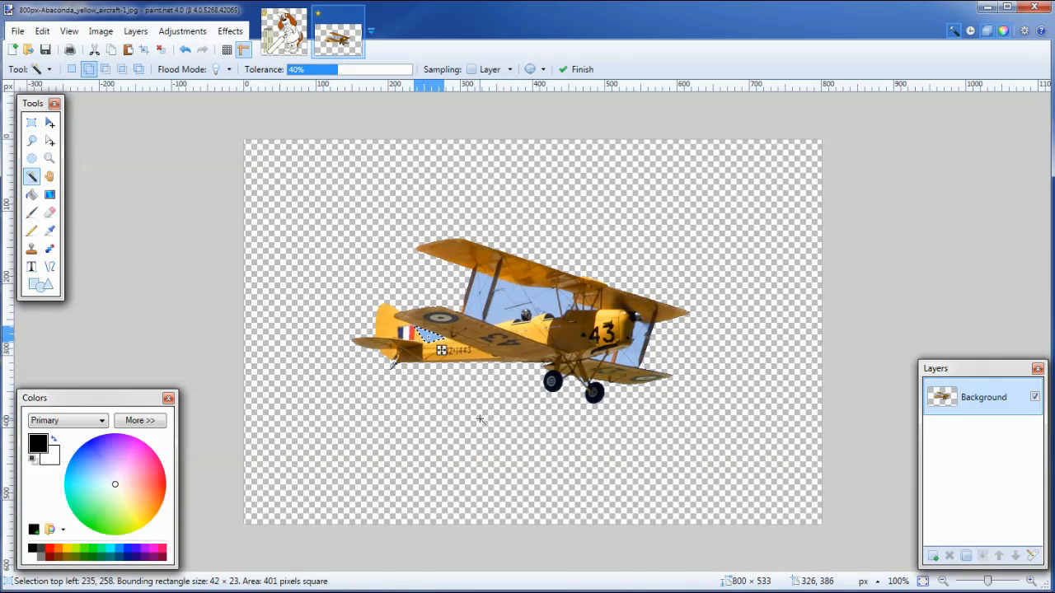
{"action": "key", "text": "ctrl+d"}
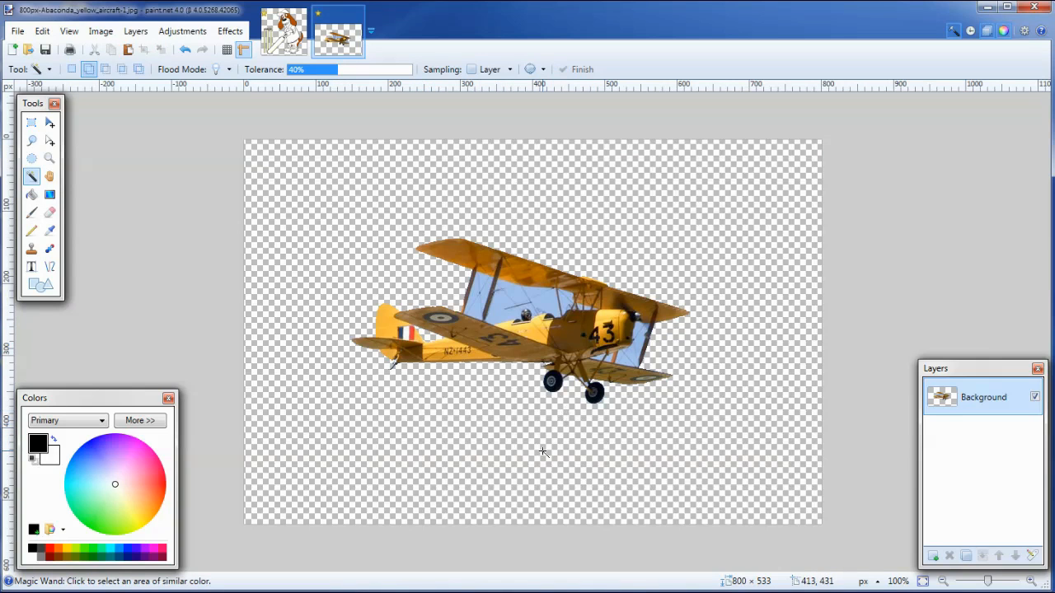
Delete the small leftover sky patches around the landing gear struts and wheels with the Magic Wand
{"action": "scroll", "coordinate": [561, 452], "scroll_direction": "up", "scroll_amount": 5, "text": "ctrl"}
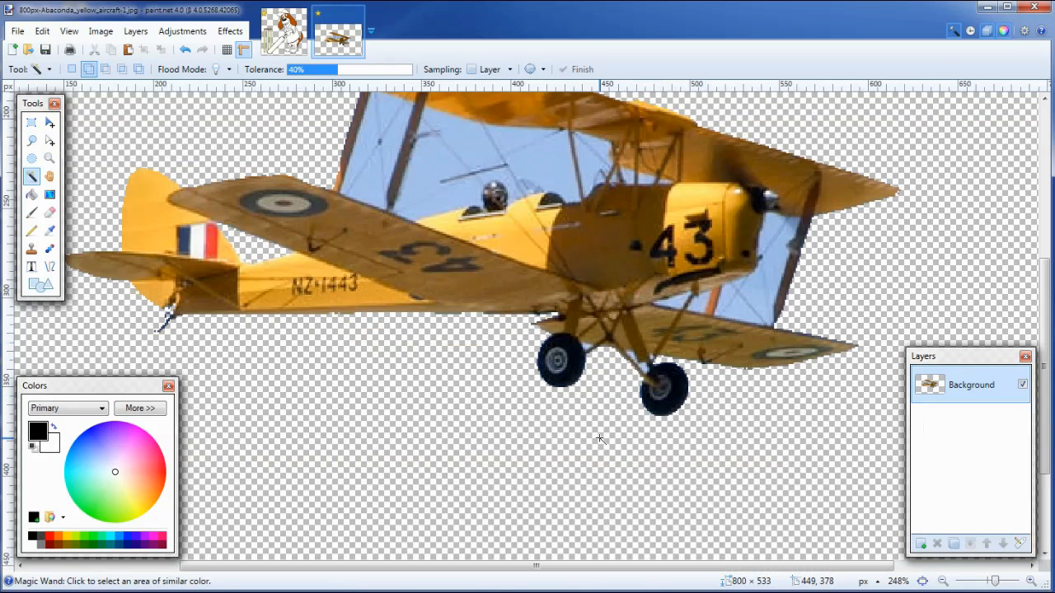
{"action": "left_click", "coordinate": [629, 355]}
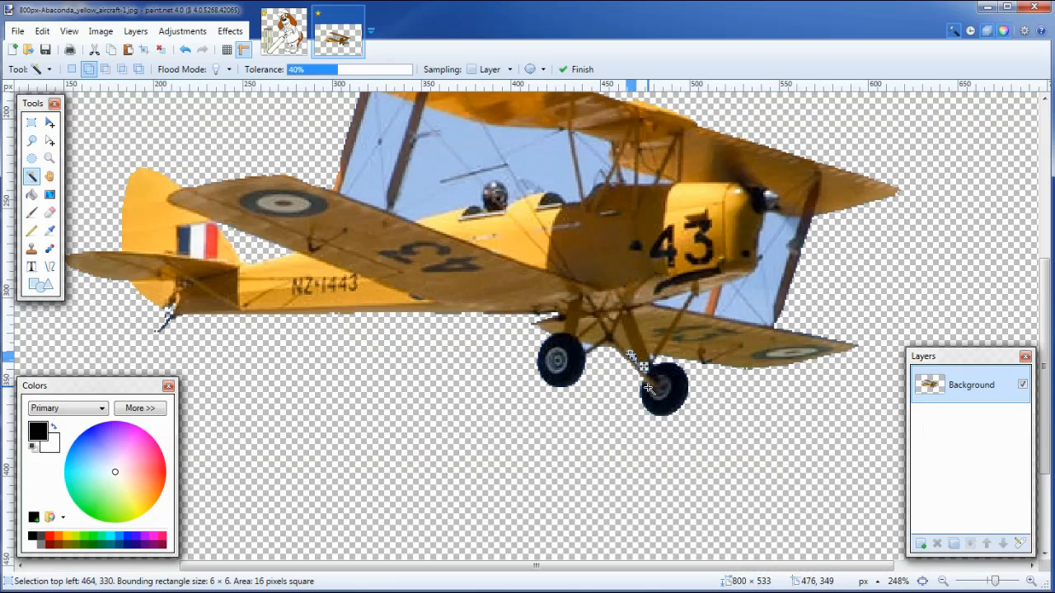
{"action": "key", "text": "Delete"}
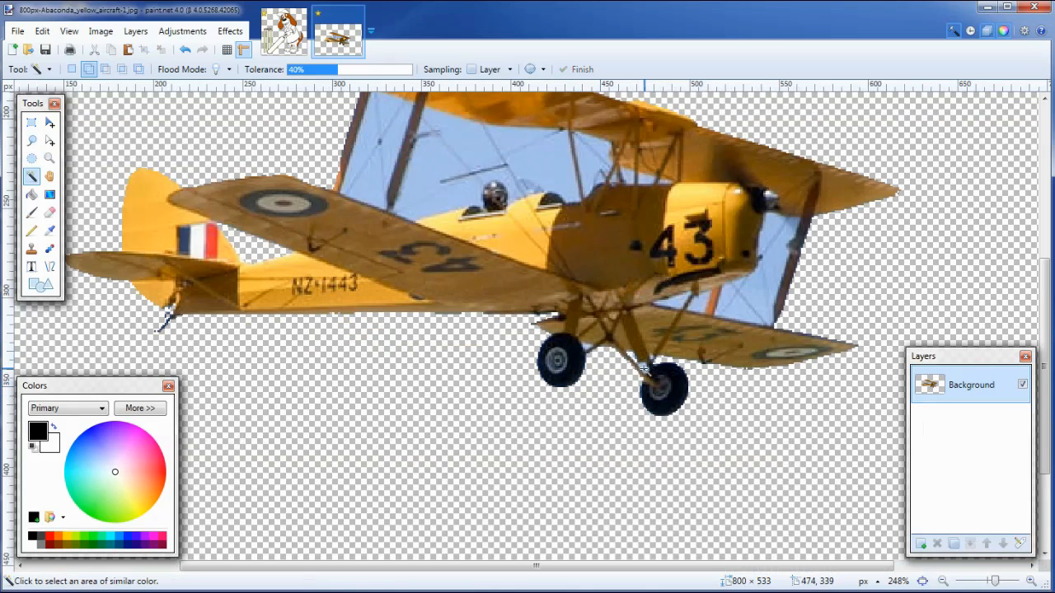
{"action": "left_click", "coordinate": [643, 367]}
{"action": "key", "text": "Delete"}
{"action": "left_click", "coordinate": [587, 348]}
{"action": "key", "text": "Delete"}
Add a new layer above the Background for redrawing the wires between the wings
{"action": "scroll", "coordinate": [514, 333], "scroll_direction": "up", "scroll_amount": 3, "text": "ctrl"}
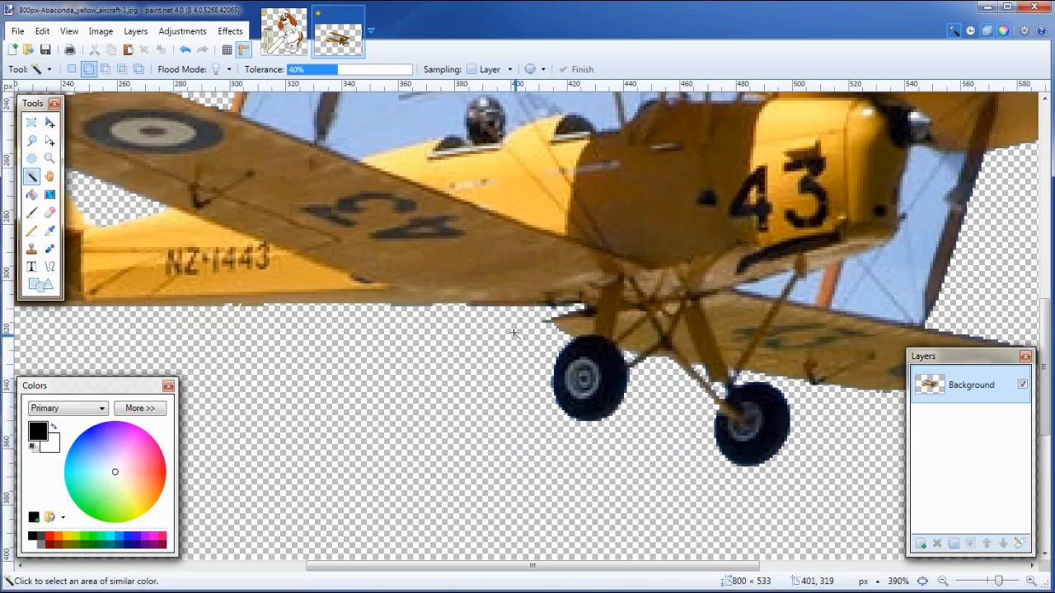
{"action": "scroll", "coordinate": [511, 328], "scroll_direction": "up", "scroll_amount": 3}
{"action": "scroll", "coordinate": [477, 300], "scroll_direction": "down", "scroll_amount": 1}
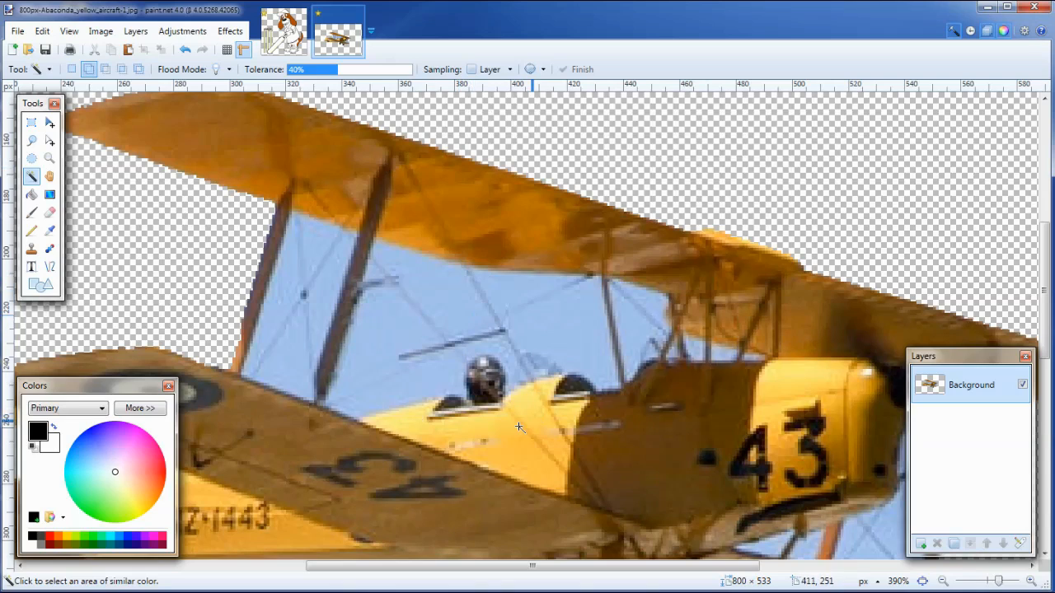
{"action": "left_click", "coordinate": [921, 545]}
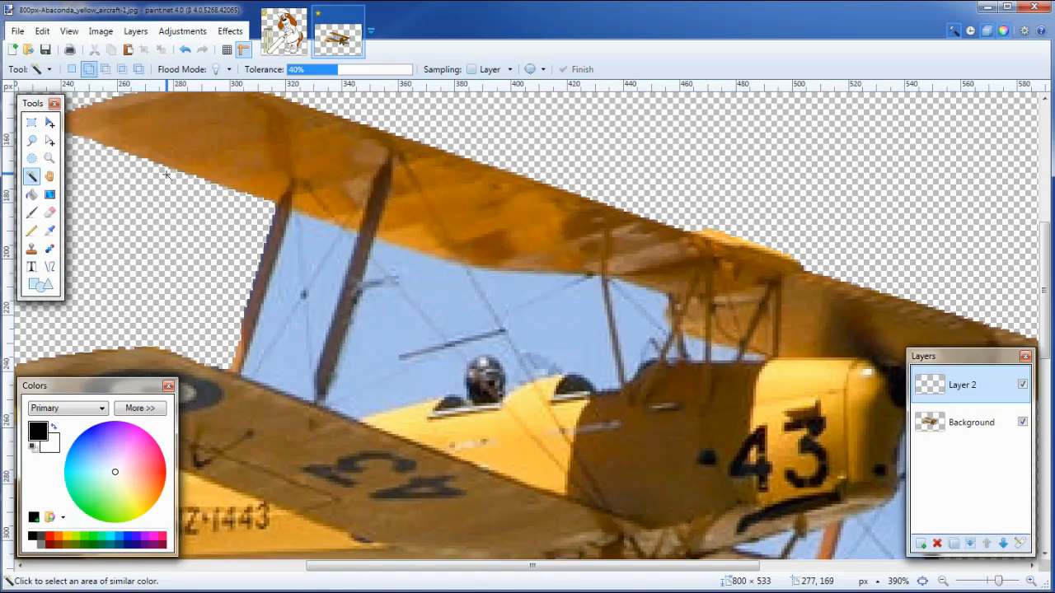
Sample the grey-blue of a rigging wire above the pilot from the Background layer as the primary color
{"action": "left_click", "coordinate": [51, 232]}
{"action": "left_click", "coordinate": [973, 422]}
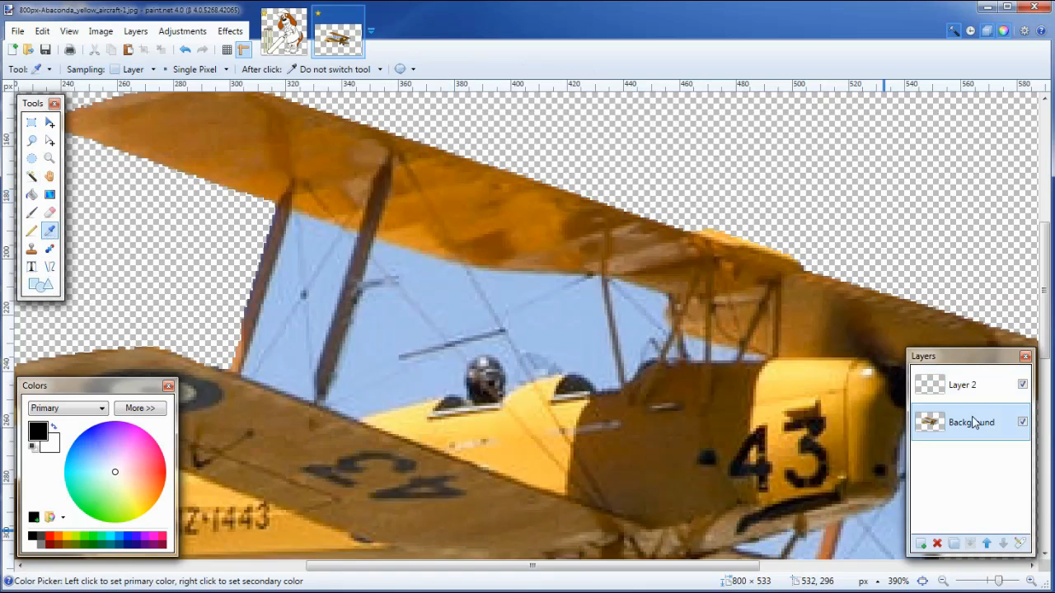
{"action": "scroll", "coordinate": [506, 318], "scroll_direction": "up", "scroll_amount": 2}
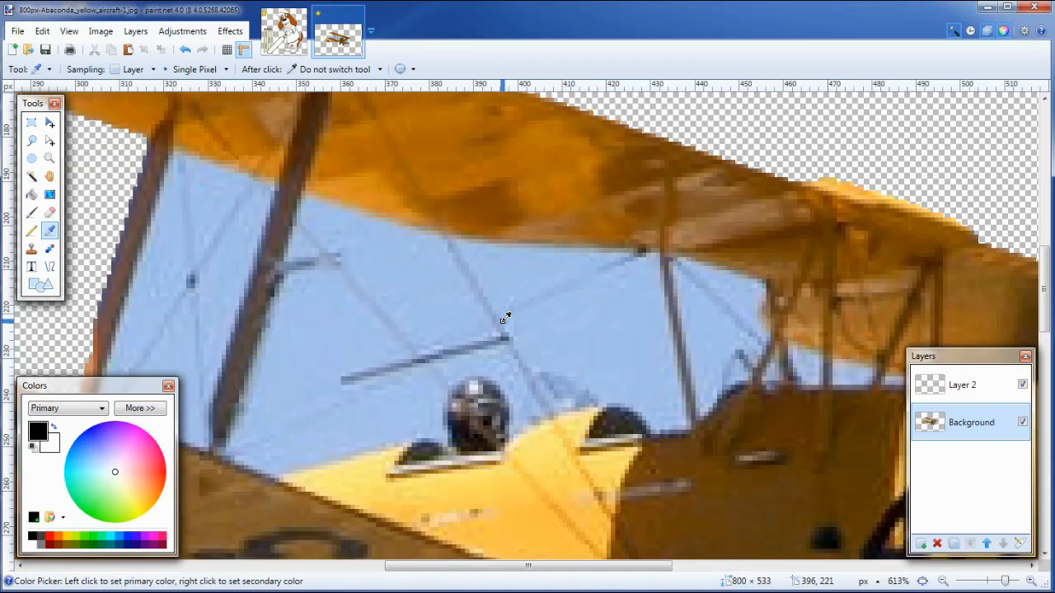
{"action": "scroll", "coordinate": [505, 318], "scroll_direction": "up", "scroll_amount": 2}
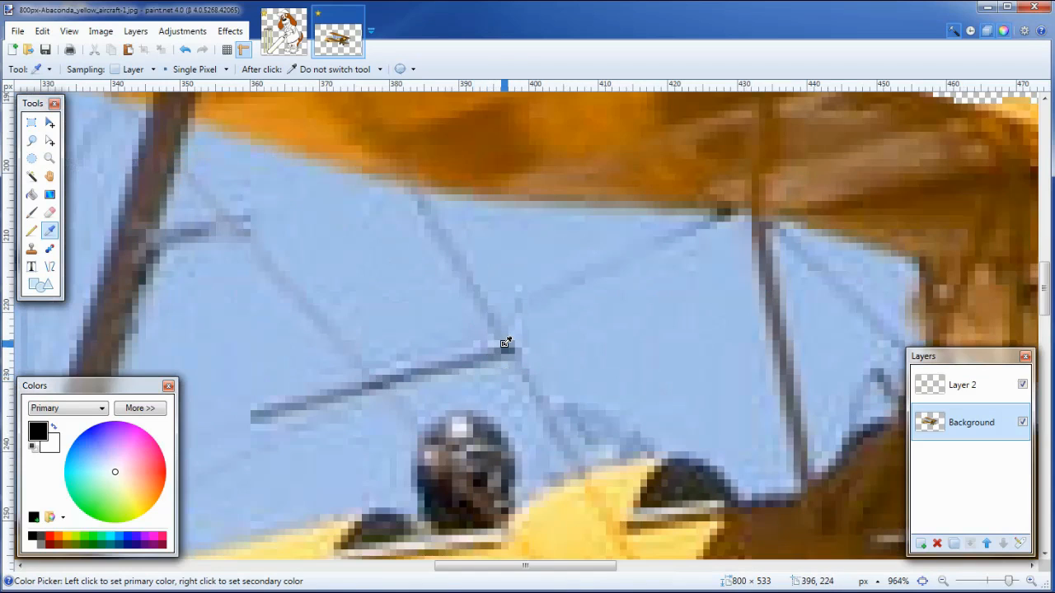
{"action": "left_click", "coordinate": [506, 342]}
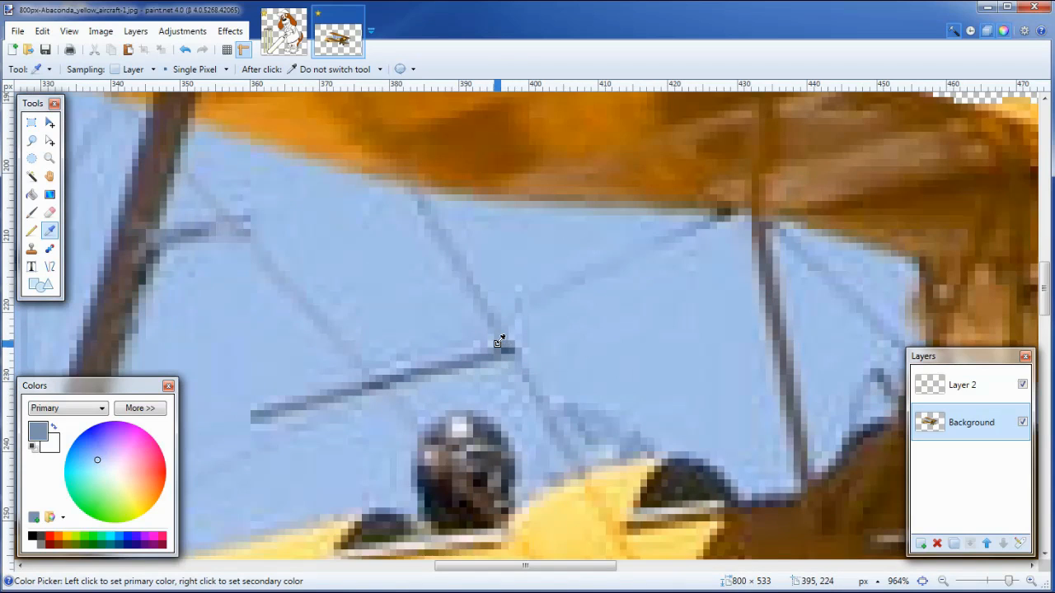
Make Layer 2 active and set up the Line/Curve tool with a brush width of 1
{"action": "scroll", "coordinate": [464, 320], "scroll_direction": "down", "scroll_amount": 5}
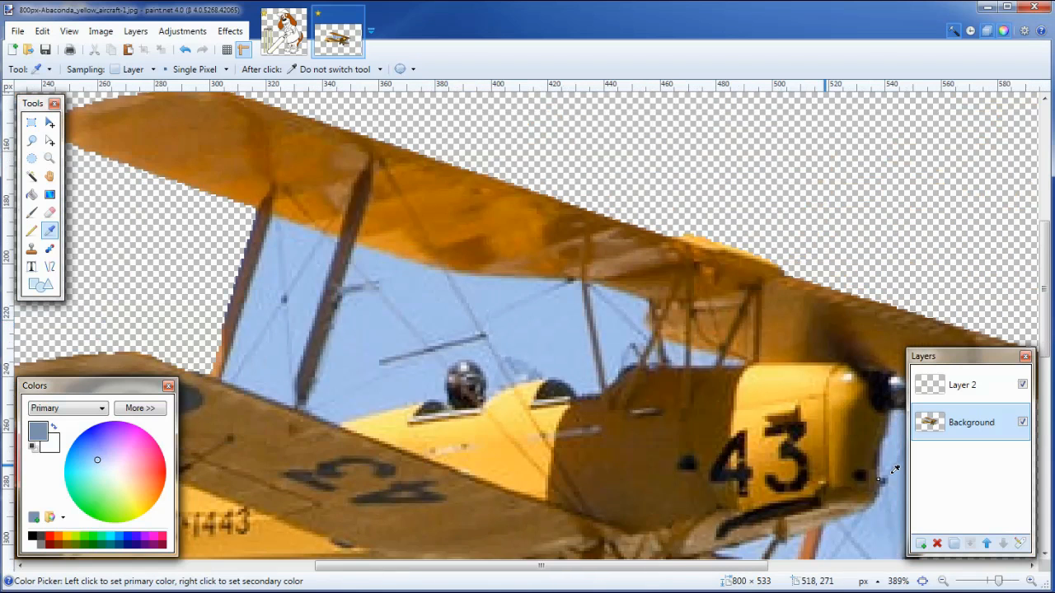
{"action": "left_click", "coordinate": [961, 388]}
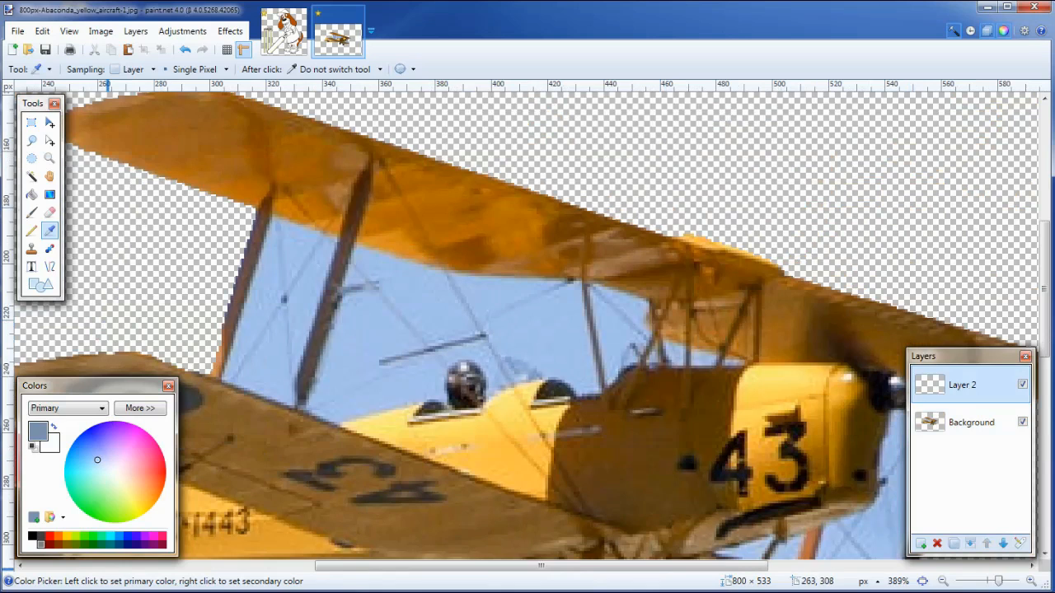
{"action": "left_click", "coordinate": [50, 267]}
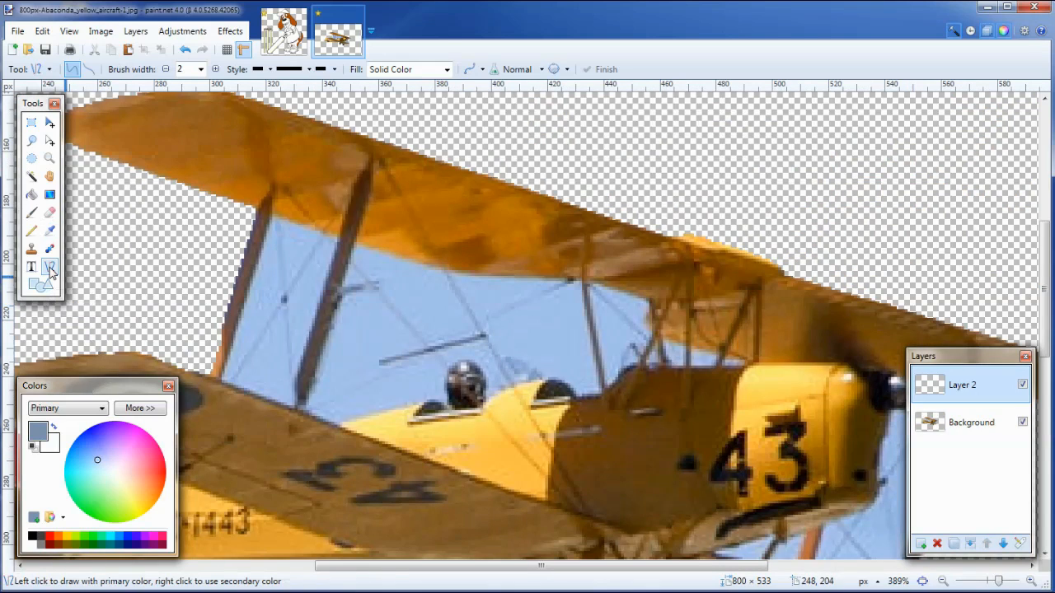
{"action": "left_click", "coordinate": [200, 69]}
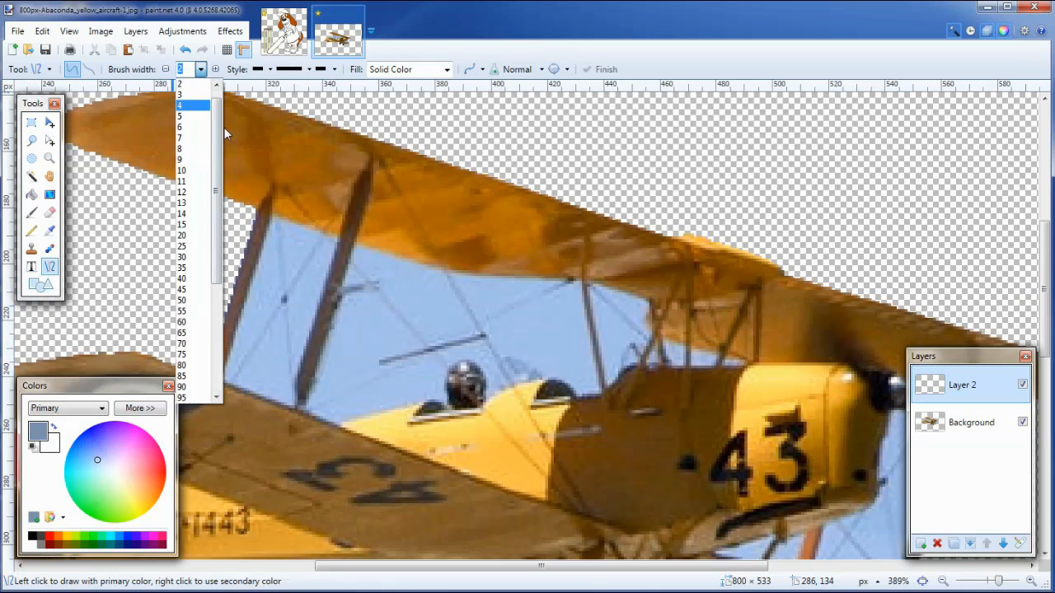
{"action": "left_click_drag", "start_coordinate": [218, 130], "coordinate": [217, 109]}
{"action": "left_click", "coordinate": [179, 83]}
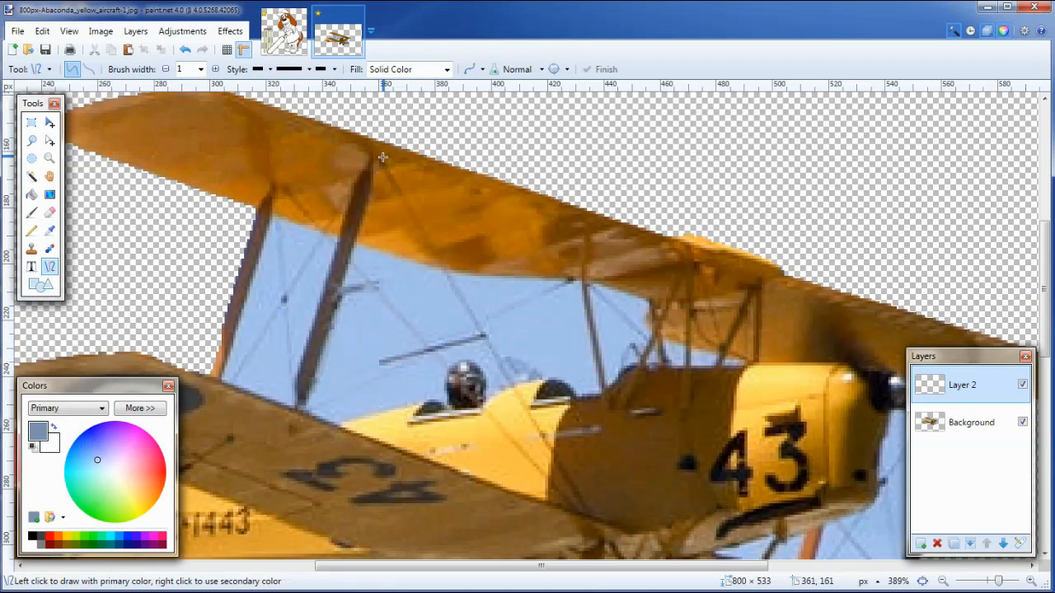
Trace two long rigging wires down to the fuselage, about 150 and 126 px long, and the crossing pair between the outer struts
{"action": "mouse_move", "coordinate": [381, 160]}
{"action": "left_mouse_down"}
{"action": "mouse_move", "coordinate": [551, 445]}
{"action": "mouse_move", "coordinate": [607, 497]}
{"action": "mouse_move", "coordinate": [594, 519]}
{"action": "left_mouse_up"}
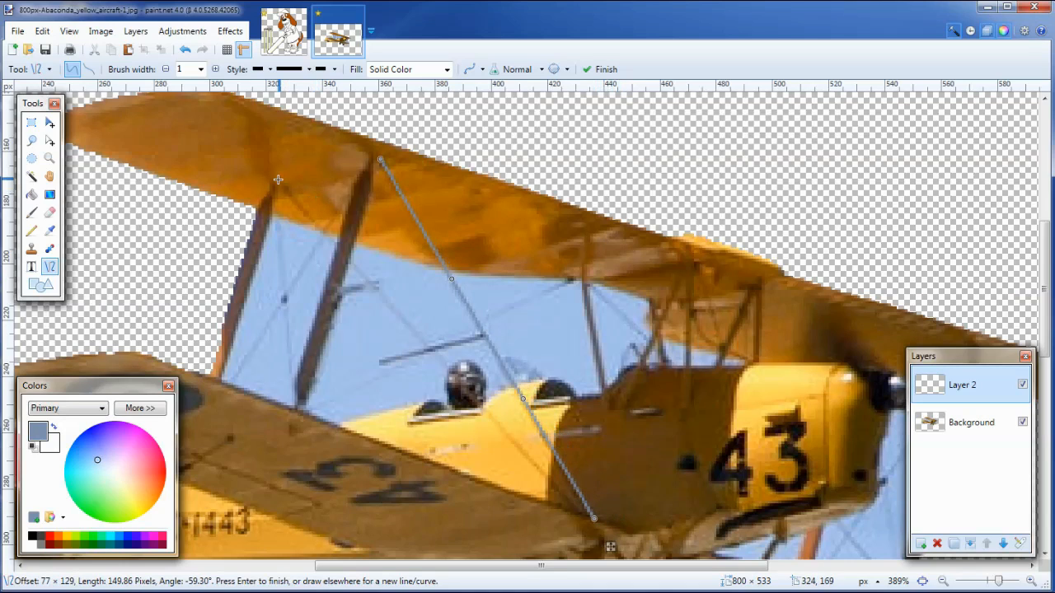
{"action": "left_click_drag", "start_coordinate": [278, 179], "coordinate": [587, 520]}
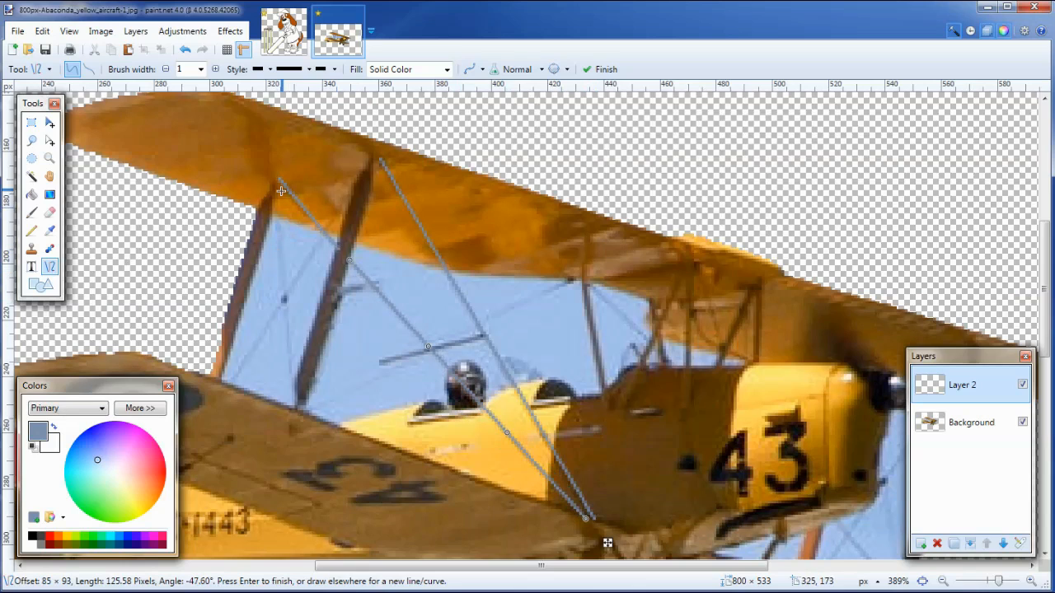
{"action": "left_click_drag", "start_coordinate": [275, 188], "coordinate": [296, 408]}
{"action": "left_click_drag", "start_coordinate": [356, 183], "coordinate": [228, 387]}
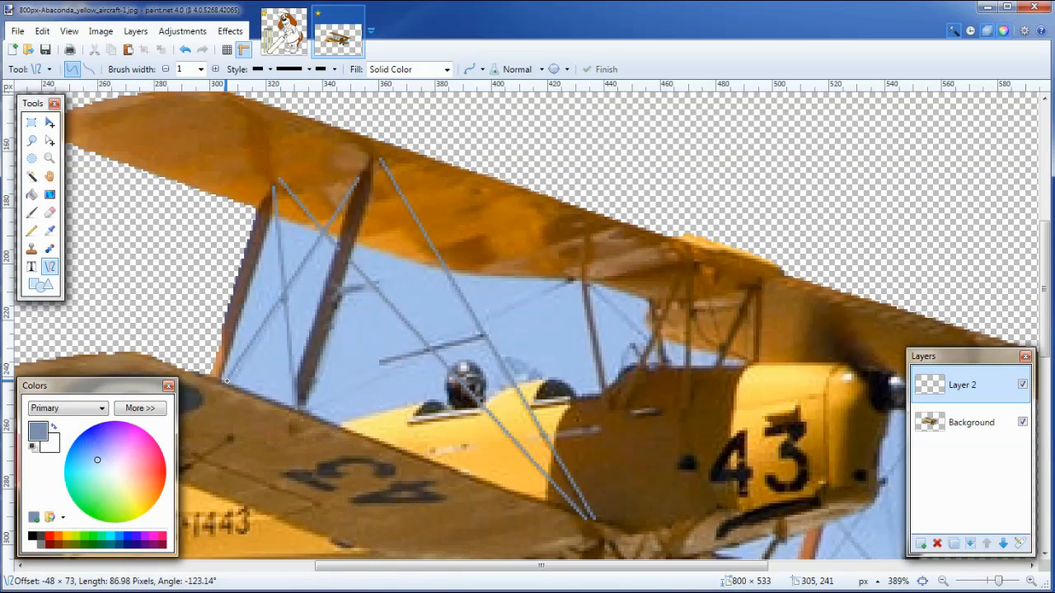
{"action": "left_click_drag", "start_coordinate": [227, 381], "coordinate": [224, 380]}
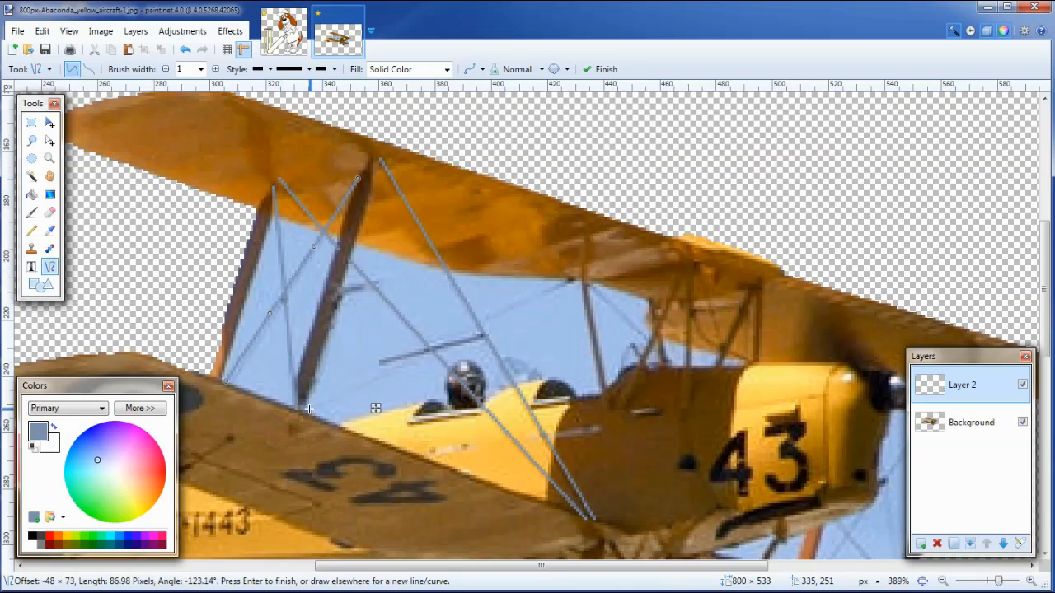
Trace the wire from the outer strut's base to the upper wing in two lines, plus a wire about 29 px long beside the center strut
{"action": "mouse_move", "coordinate": [308, 409]}
{"action": "left_mouse_down"}
{"action": "mouse_move", "coordinate": [460, 340]}
{"action": "mouse_move", "coordinate": [432, 353]}
{"action": "left_mouse_up"}
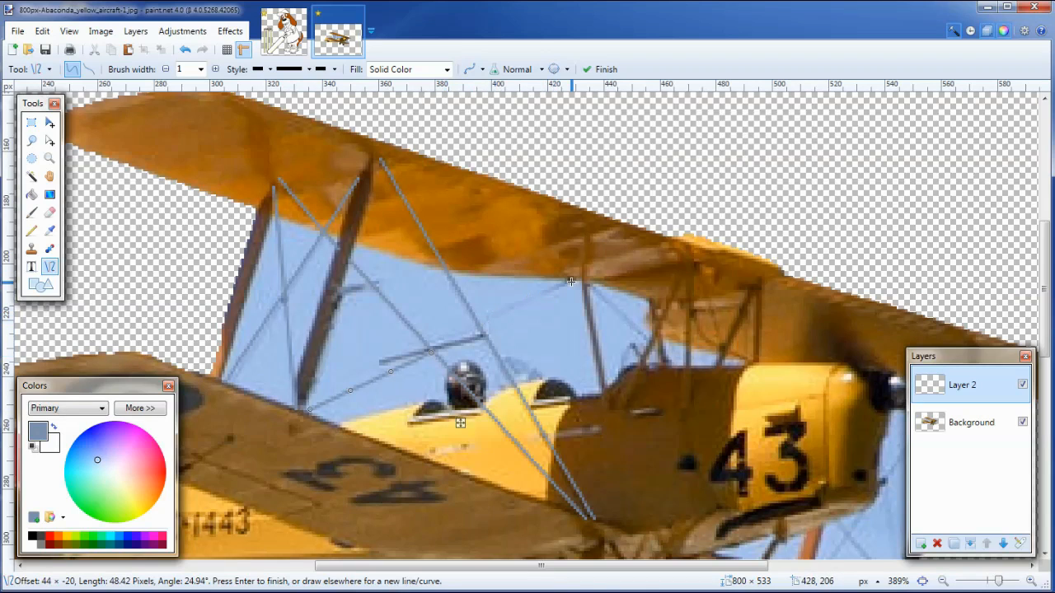
{"action": "mouse_move", "coordinate": [576, 282]}
{"action": "left_mouse_down"}
{"action": "mouse_move", "coordinate": [435, 360]}
{"action": "mouse_move", "coordinate": [426, 353]}
{"action": "left_mouse_up"}
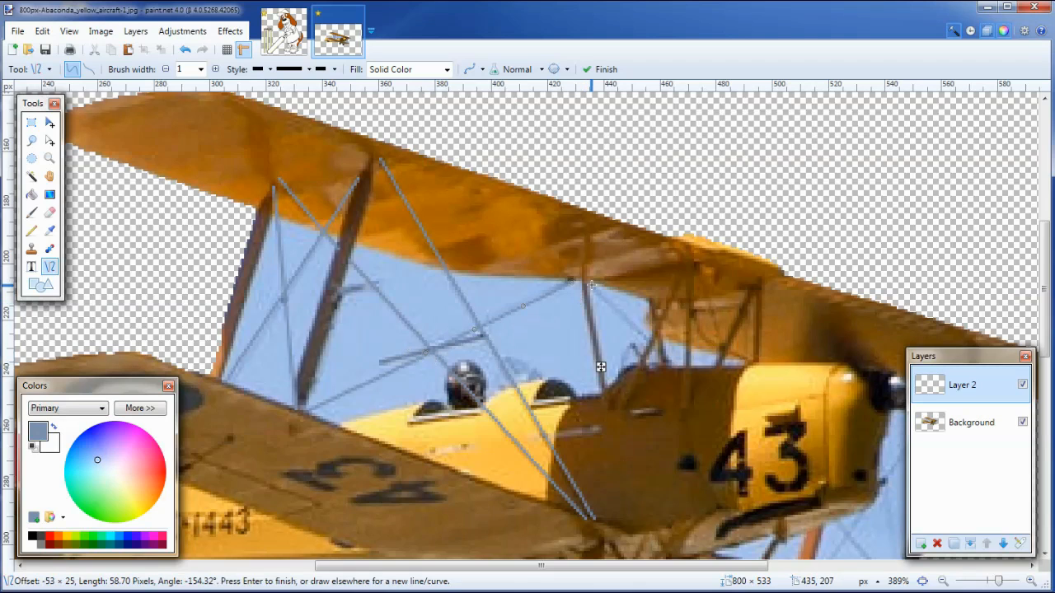
{"action": "left_click_drag", "start_coordinate": [597, 283], "coordinate": [649, 338]}
{"action": "left_click_drag", "start_coordinate": [529, 566], "coordinate": [549, 562]}
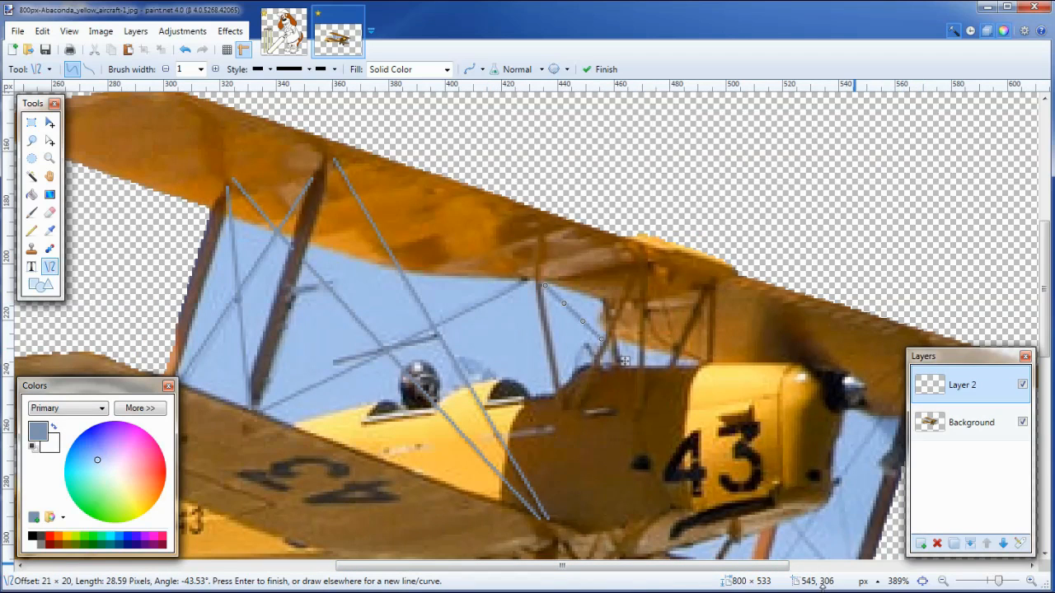
Delete the three sky patches between the wing struts and beside the center strut from the Background layer using Magic Wand selections
{"action": "left_click", "coordinate": [970, 430]}
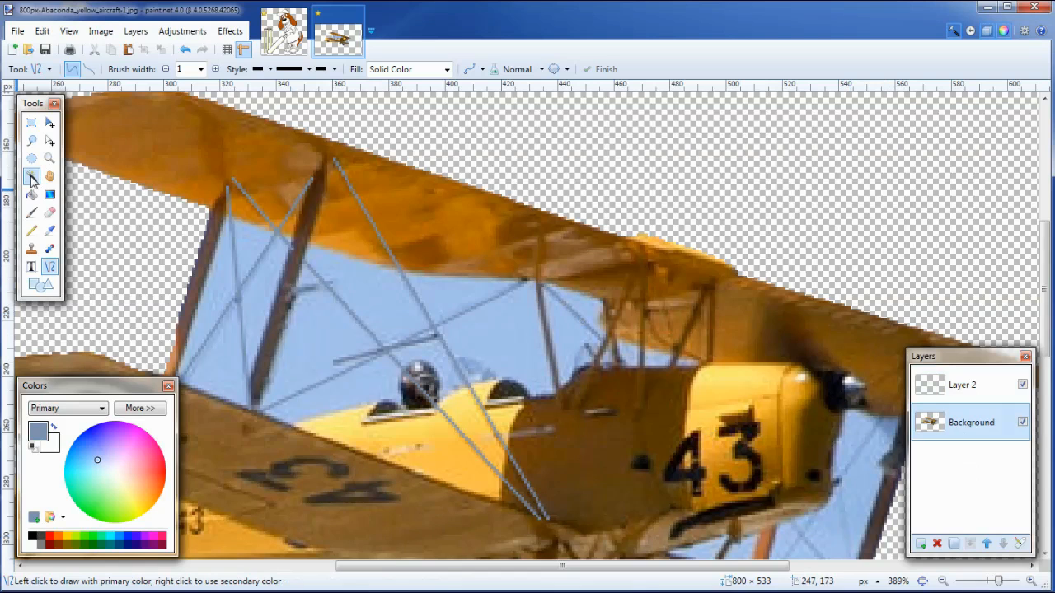
{"action": "left_click", "coordinate": [31, 176]}
{"action": "left_click", "coordinate": [334, 340]}
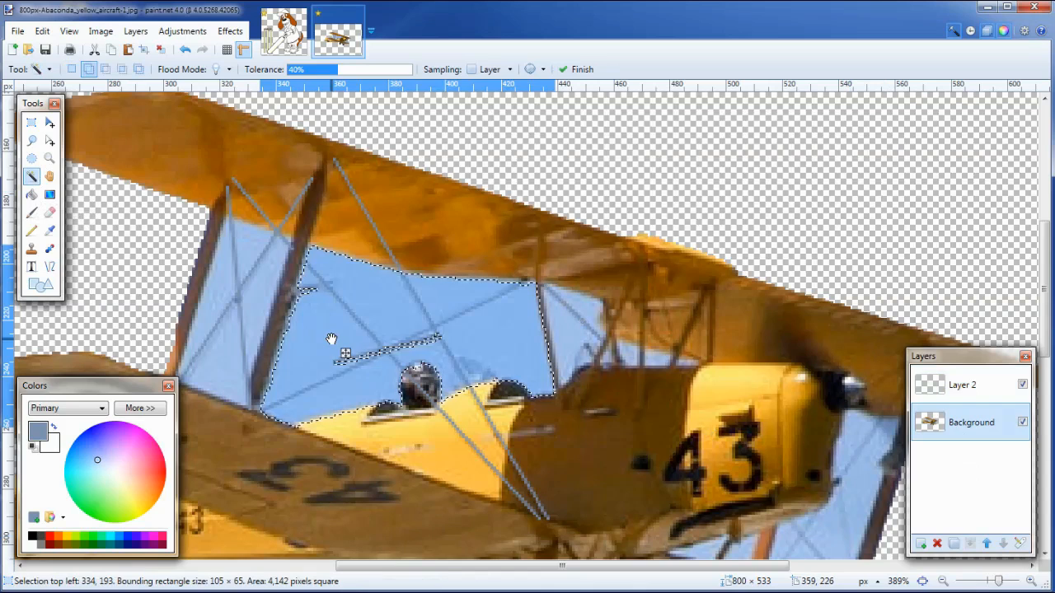
{"action": "key", "text": "Delete"}
{"action": "left_click", "coordinate": [259, 290]}
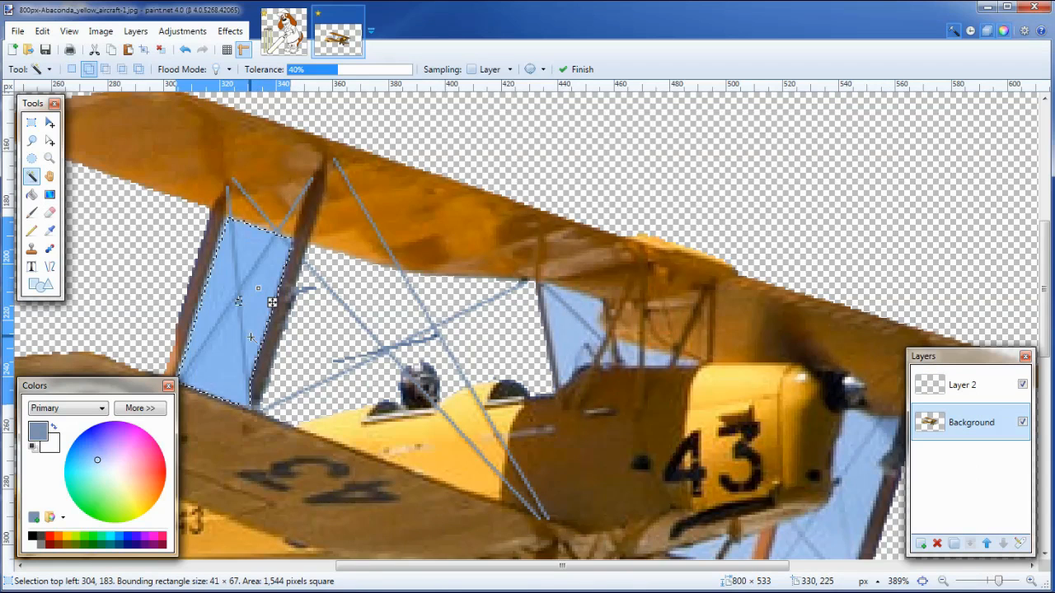
{"action": "key", "text": "Delete"}
{"action": "left_click", "coordinate": [581, 346]}
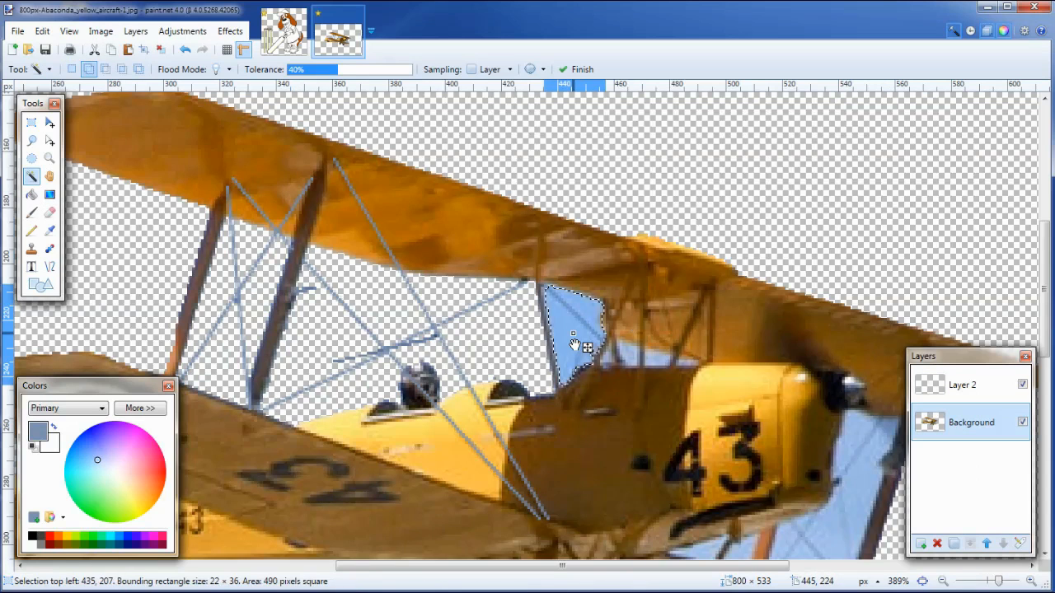
{"action": "key", "text": "Delete"}
Set the opacity of Layer 2, which holds the redrawn rigging wires, to 238
{"action": "scroll", "coordinate": [483, 346], "scroll_direction": "down", "scroll_amount": 5}
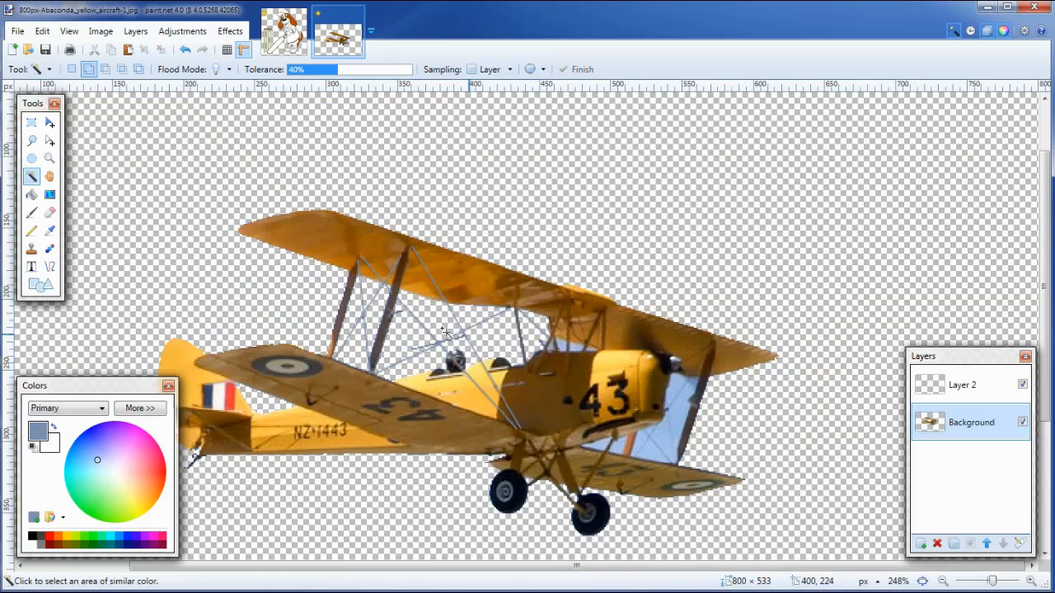
{"action": "scroll", "coordinate": [445, 331], "scroll_direction": "down", "scroll_amount": 1}
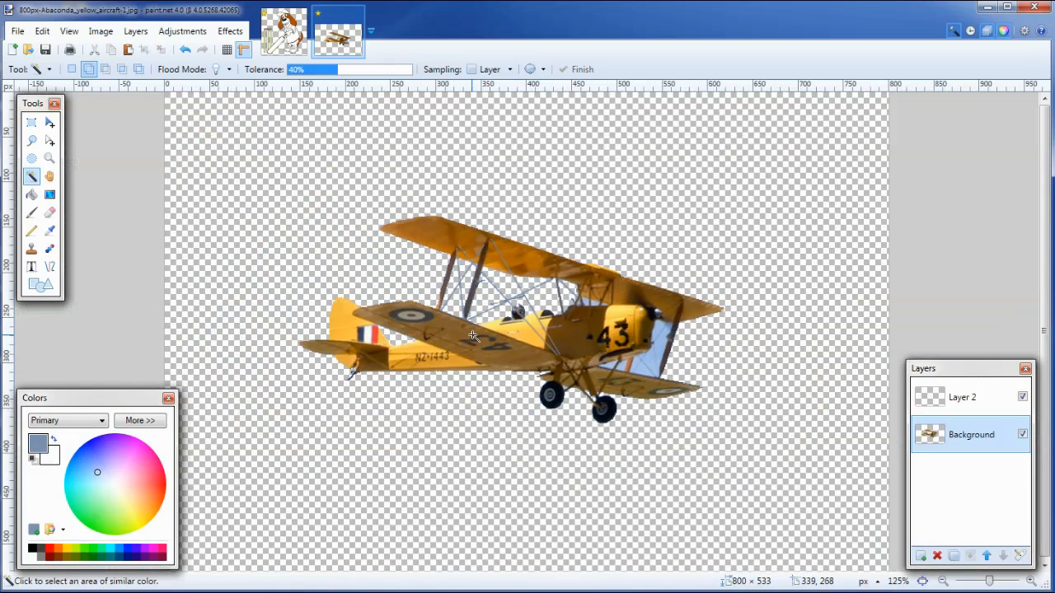
{"action": "scroll", "coordinate": [507, 348], "scroll_direction": "down", "scroll_amount": 1}
{"action": "scroll", "coordinate": [507, 348], "scroll_direction": "up", "scroll_amount": 1}
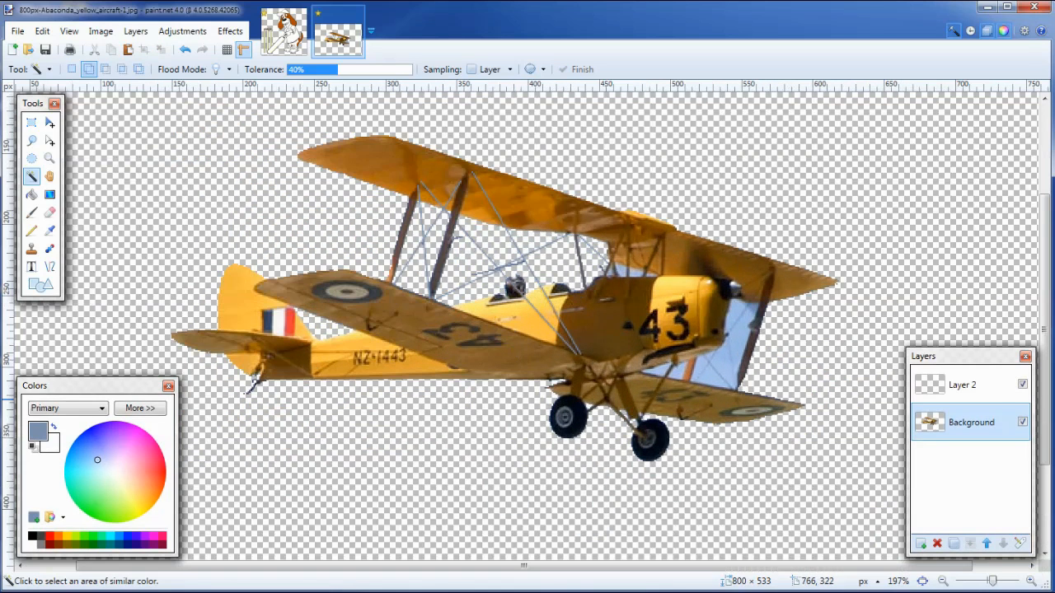
{"action": "left_click", "coordinate": [993, 385]}
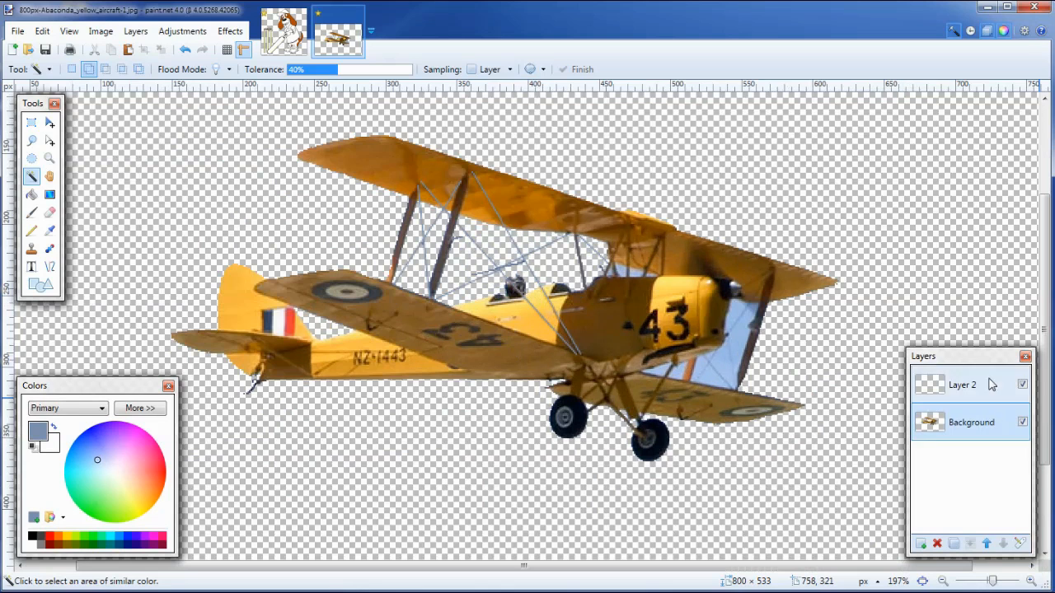
{"action": "left_click", "coordinate": [1020, 544]}
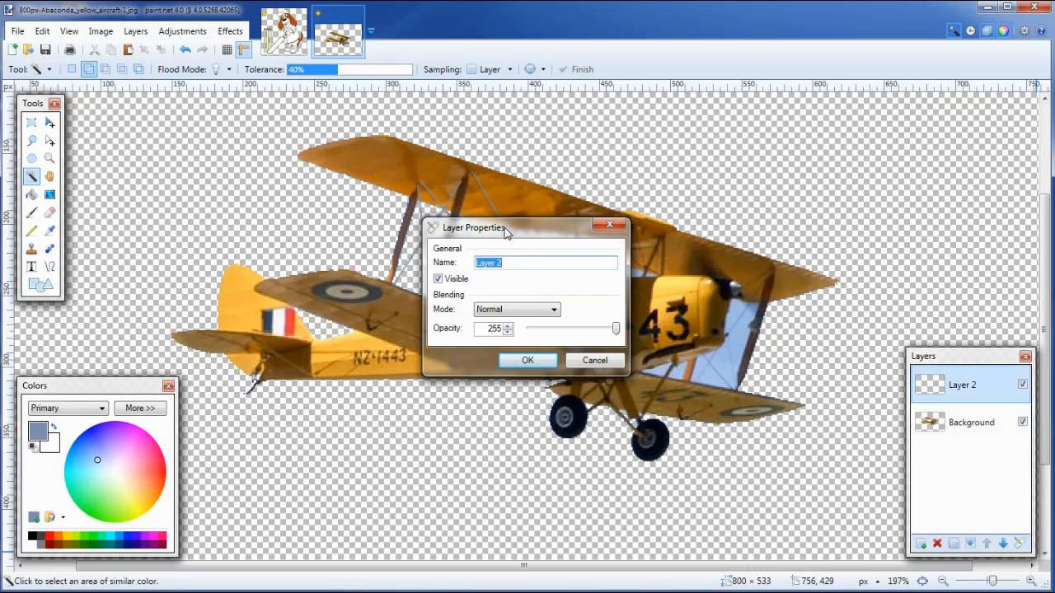
{"action": "left_click_drag", "start_coordinate": [504, 229], "coordinate": [858, 263]}
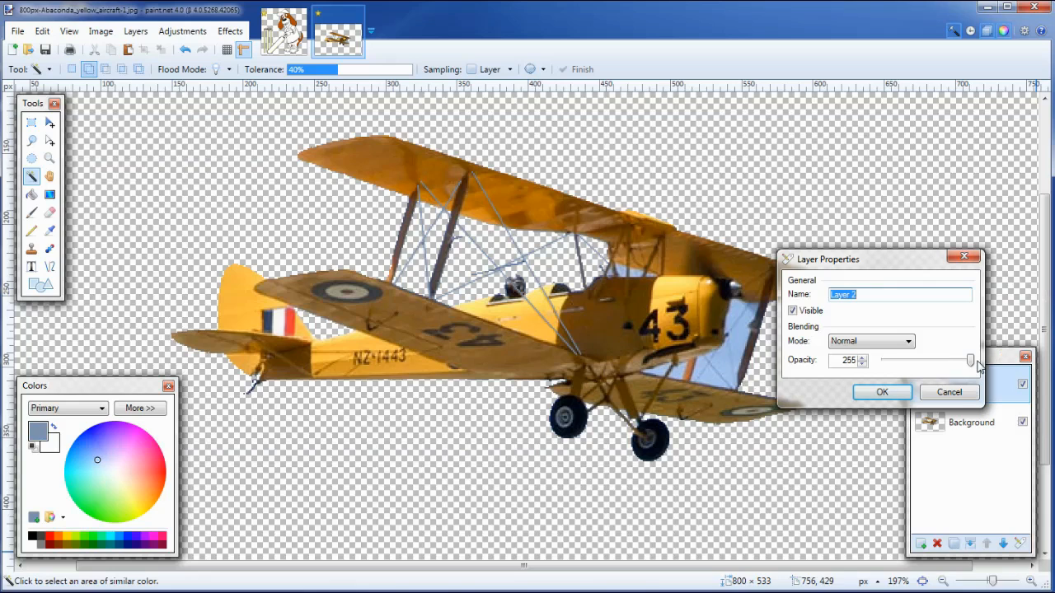
{"action": "mouse_move", "coordinate": [970, 363]}
{"action": "left_mouse_down"}
{"action": "mouse_move", "coordinate": [917, 368]}
{"action": "mouse_move", "coordinate": [964, 368]}
{"action": "left_mouse_up"}
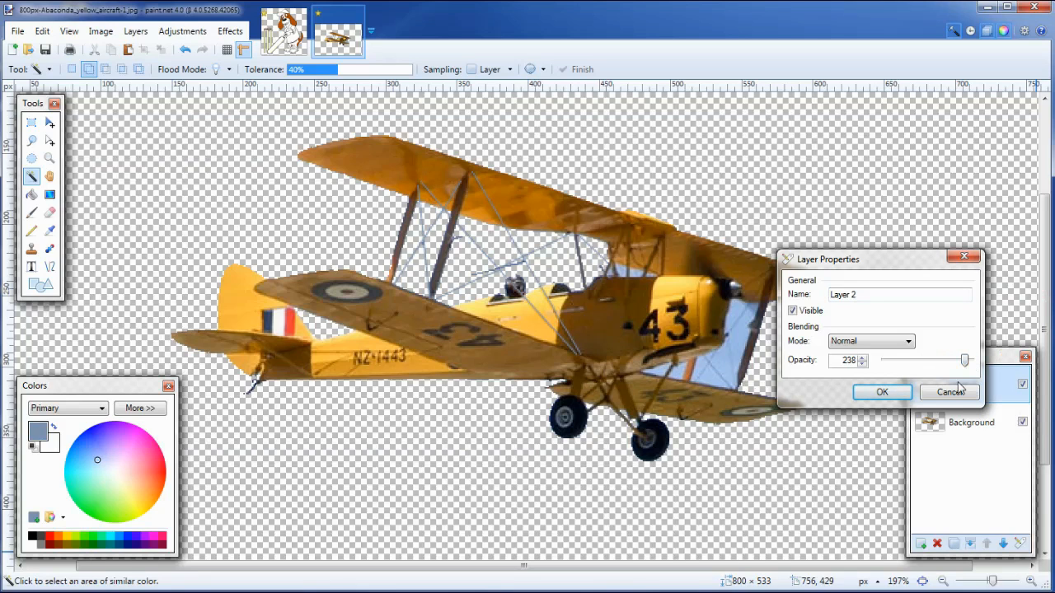
{"action": "left_click", "coordinate": [882, 393]}
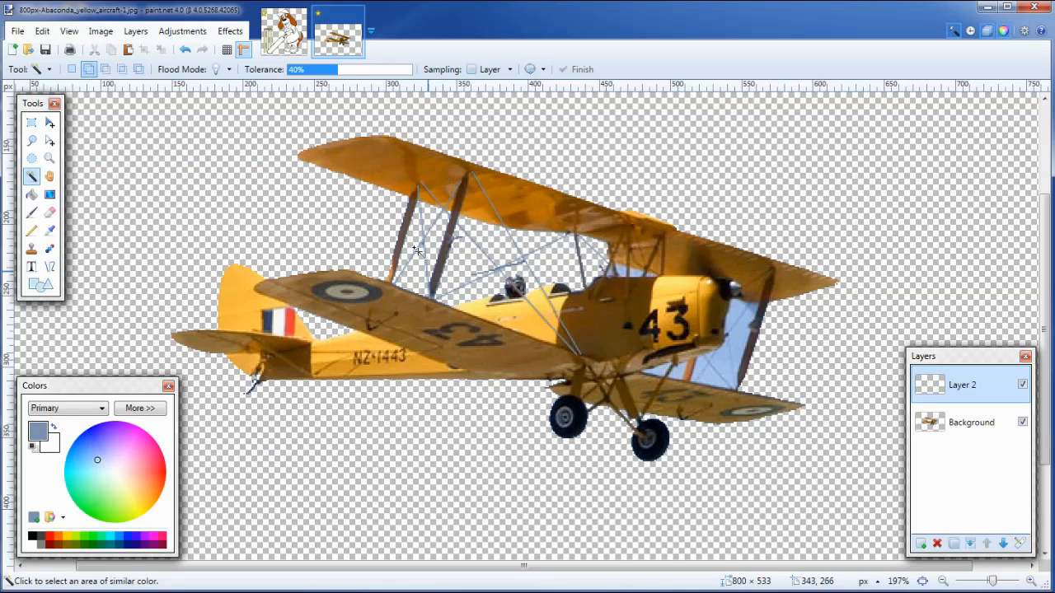
Close the yellow aircraft image and discard its unsaved changes
{"action": "scroll", "coordinate": [501, 255], "scroll_direction": "down", "scroll_amount": 3}
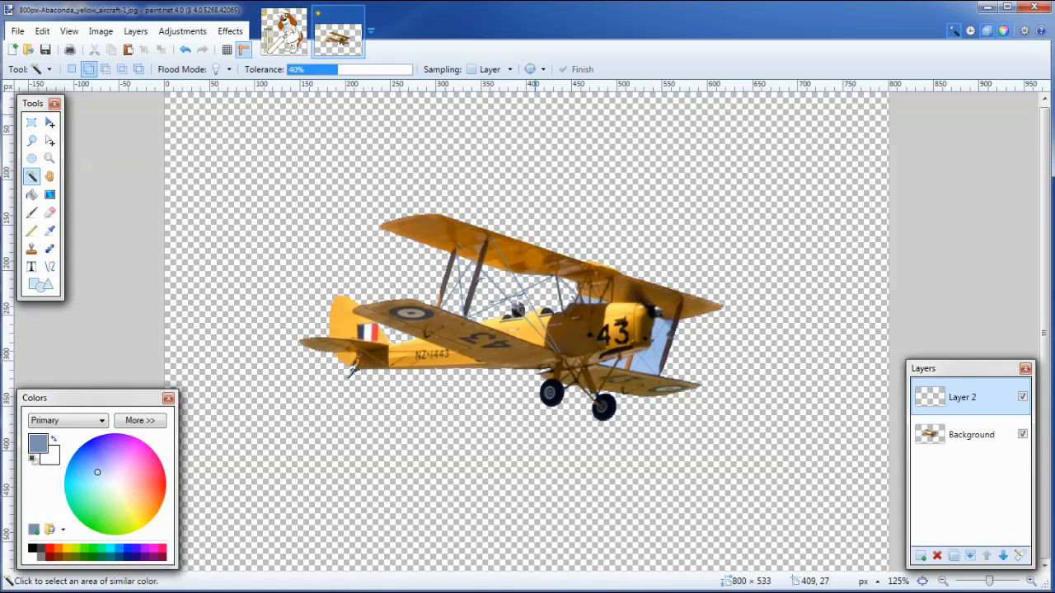
{"action": "left_click", "coordinate": [356, 14]}
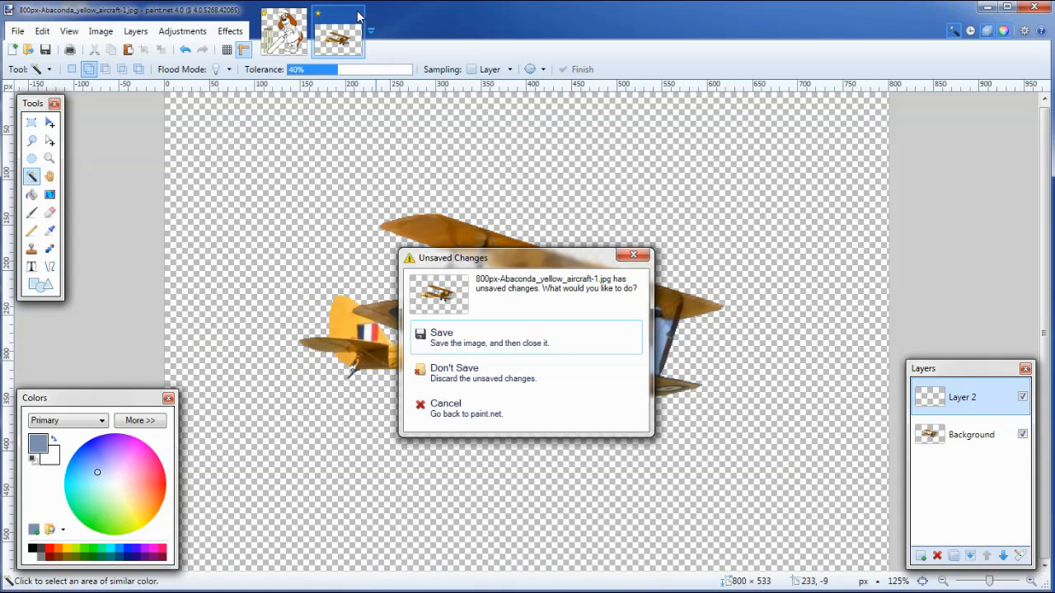
{"action": "left_click", "coordinate": [465, 375]}
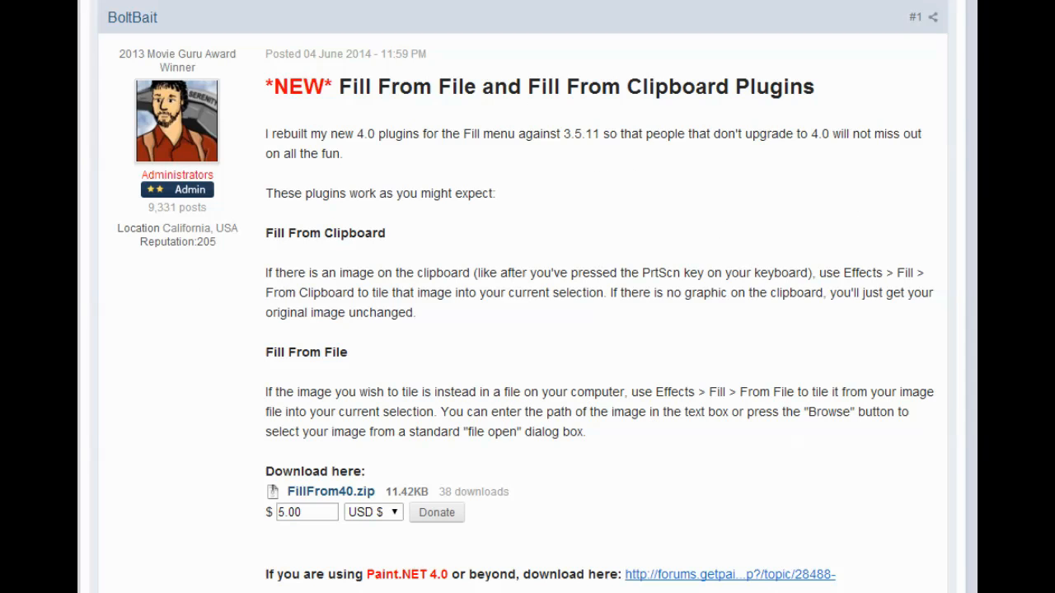
In the browser, follow the Paint.NET 4.0 link in the Fill From File post and review the plugin pack's download and effect list
{"action": "scroll", "coordinate": [652, 342], "scroll_direction": "down", "scroll_amount": 3}
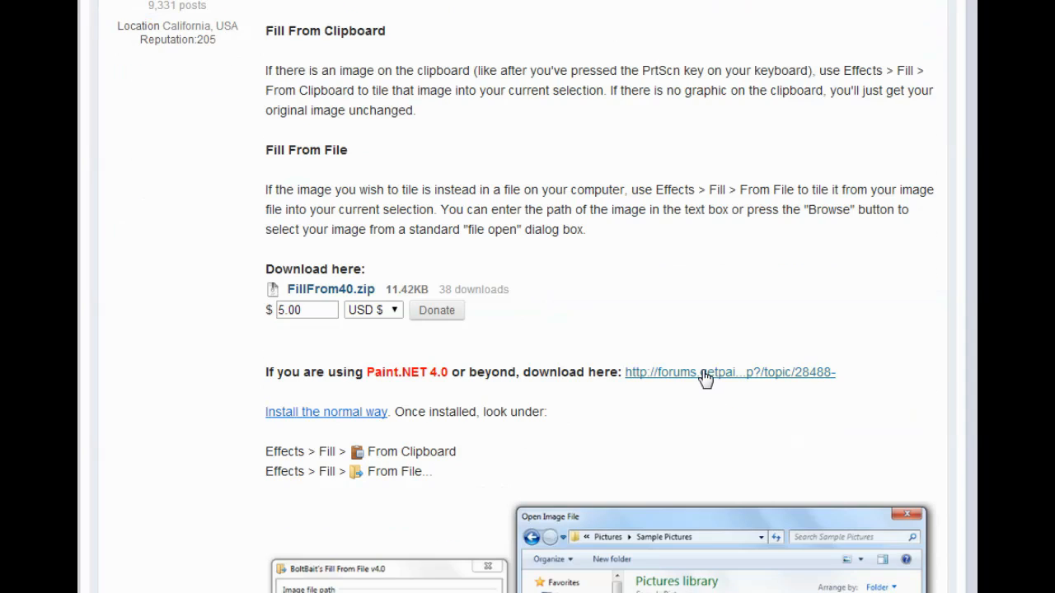
{"action": "left_click", "coordinate": [702, 372]}
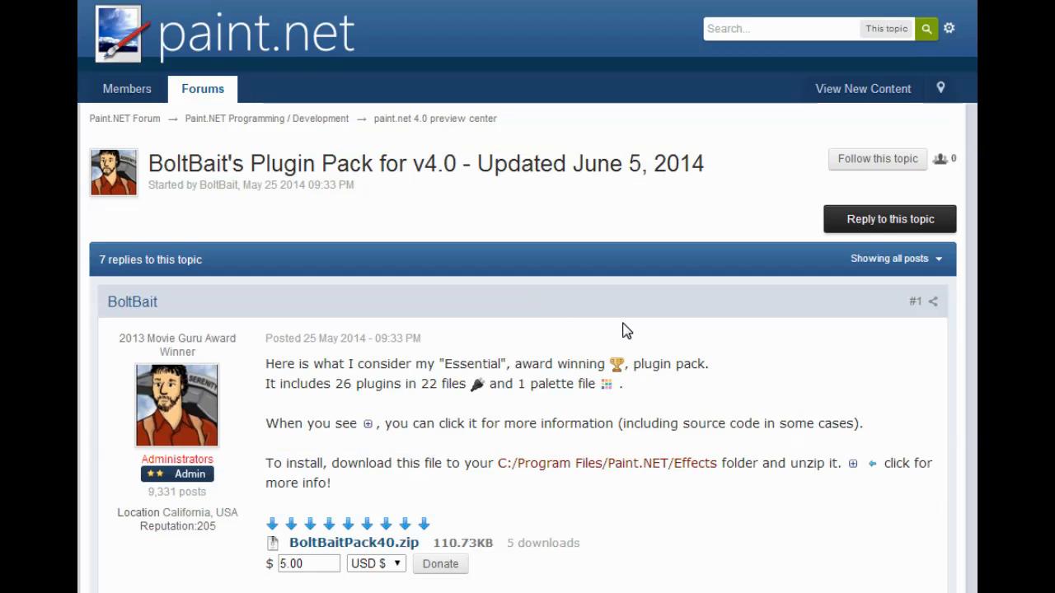
{"action": "scroll", "coordinate": [624, 330], "scroll_direction": "down", "scroll_amount": 3}
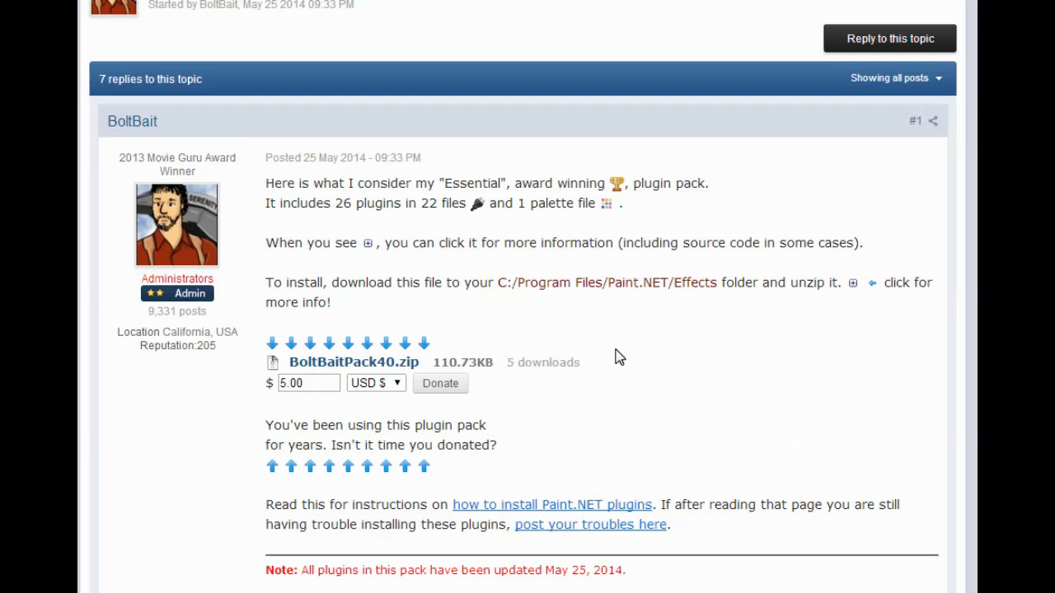
{"action": "scroll", "coordinate": [617, 356], "scroll_direction": "down", "scroll_amount": 10}
{"action": "scroll", "coordinate": [616, 356], "scroll_direction": "down", "scroll_amount": 2}
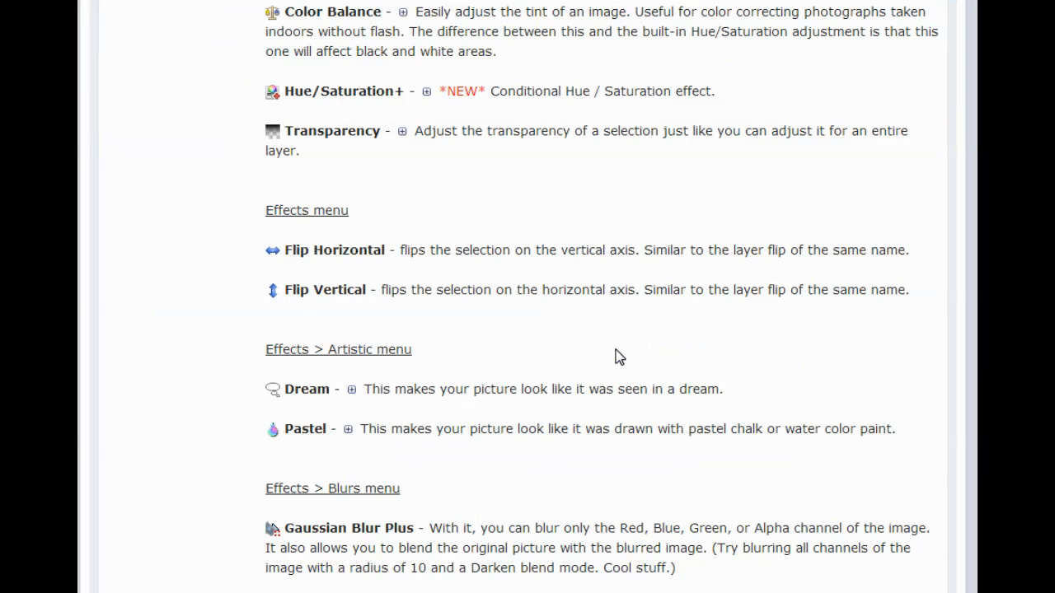
{"action": "scroll", "coordinate": [561, 395], "scroll_direction": "up", "scroll_amount": 3}
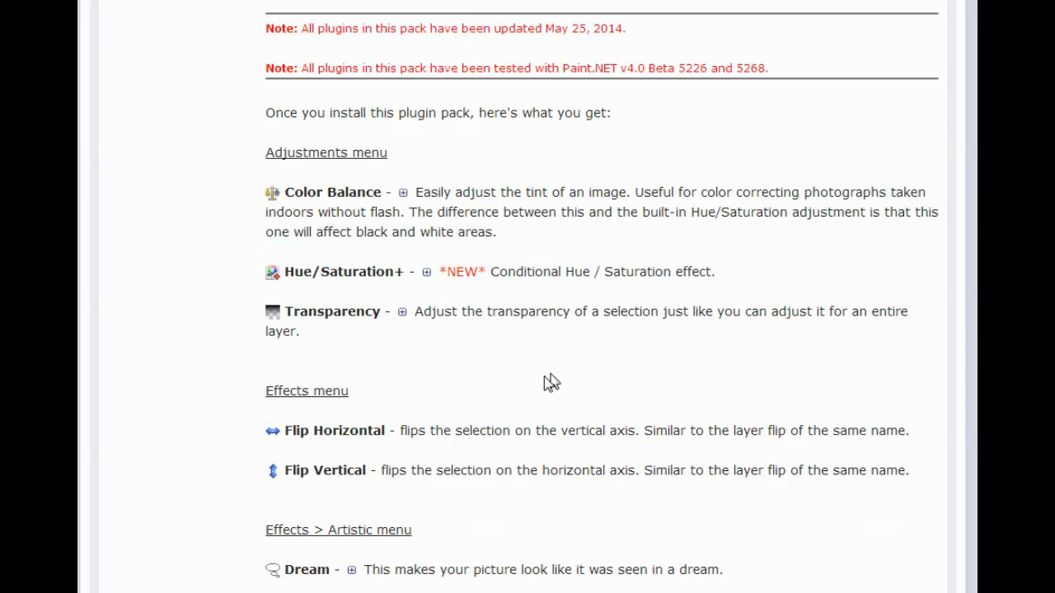
{"action": "scroll", "coordinate": [515, 342], "scroll_direction": "down", "scroll_amount": 4}
{"action": "scroll", "coordinate": [553, 346], "scroll_direction": "down", "scroll_amount": 4}
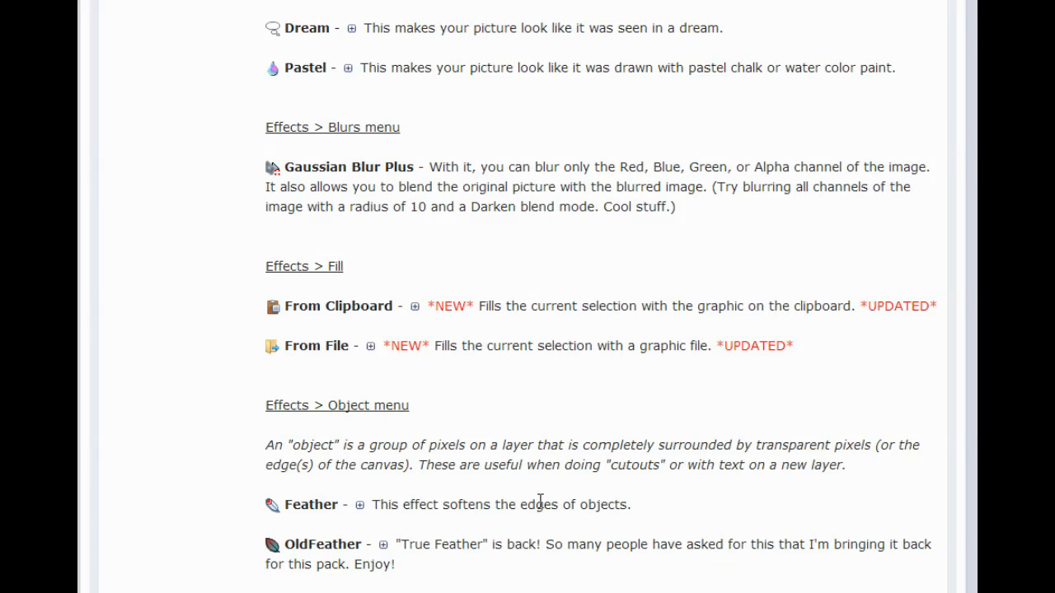
{"action": "scroll", "coordinate": [531, 447], "scroll_direction": "up", "scroll_amount": 15}
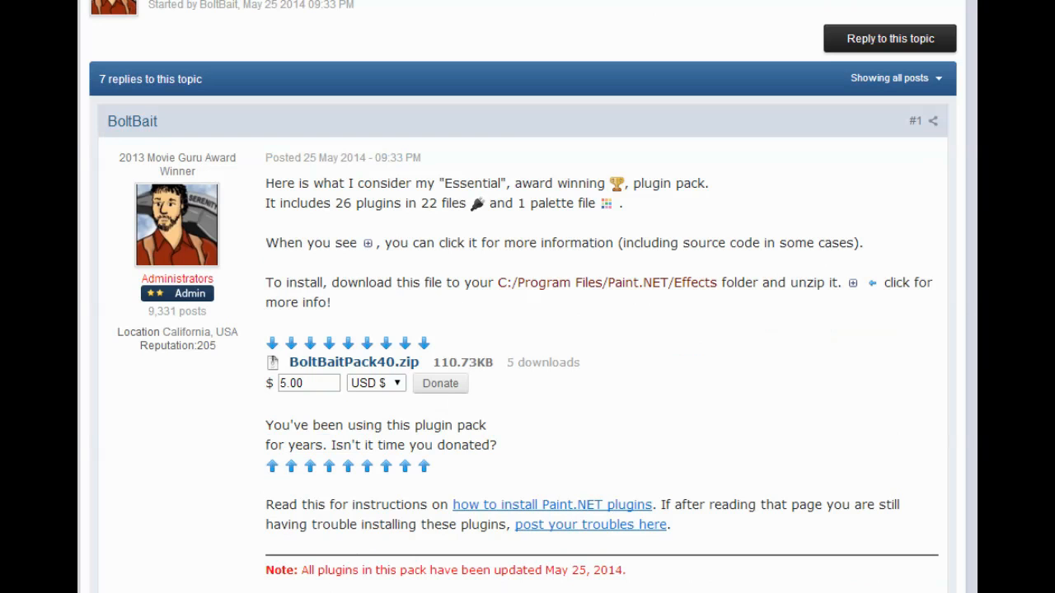
Review the Fill From File and Fill From Clipboard plugin post, and return to paint.net
{"action": "scroll", "coordinate": [323, 225], "scroll_direction": "down", "scroll_amount": 4}
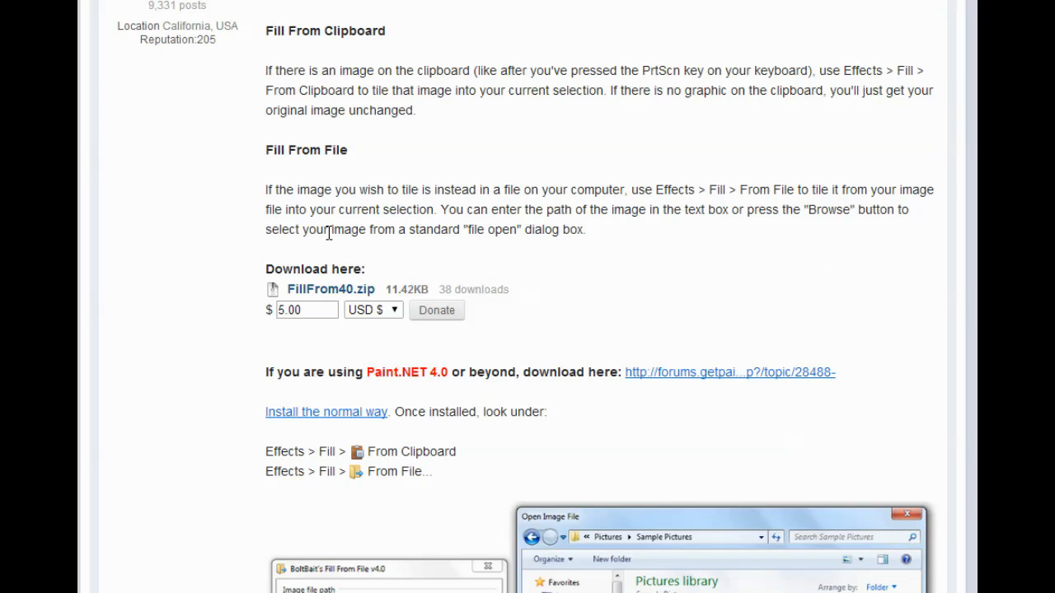
{"action": "scroll", "coordinate": [446, 191], "scroll_direction": "up", "scroll_amount": 2}
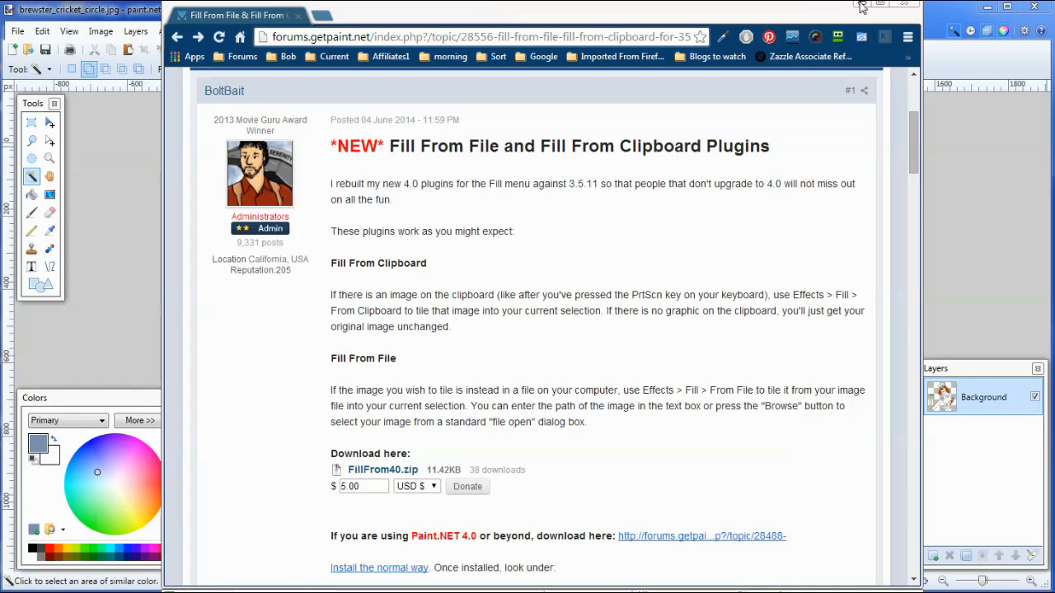
{"action": "left_click", "coordinate": [861, 4]}
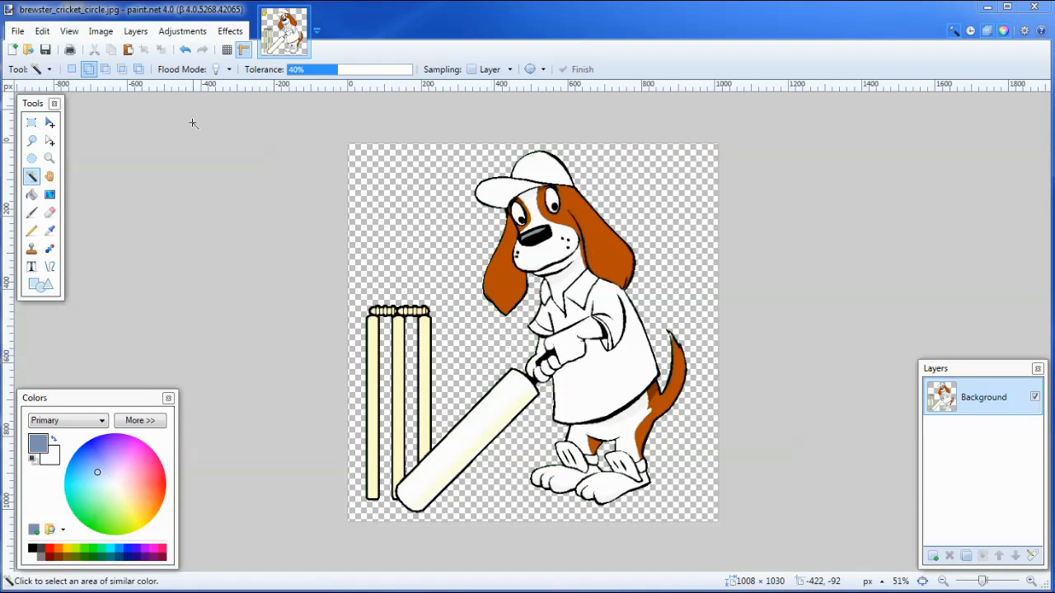
Open a4_landscape.jpg from the courses 150dpi_templates folder and add a new layer above its Background
{"action": "left_click", "coordinate": [28, 51]}
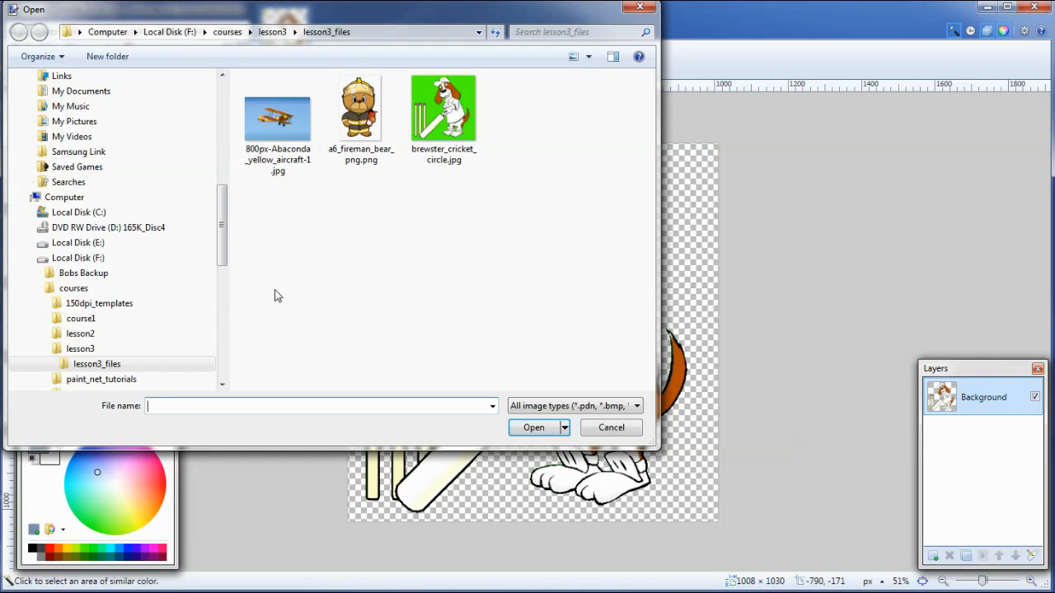
{"action": "left_click_drag", "start_coordinate": [222, 233], "coordinate": [230, 276]}
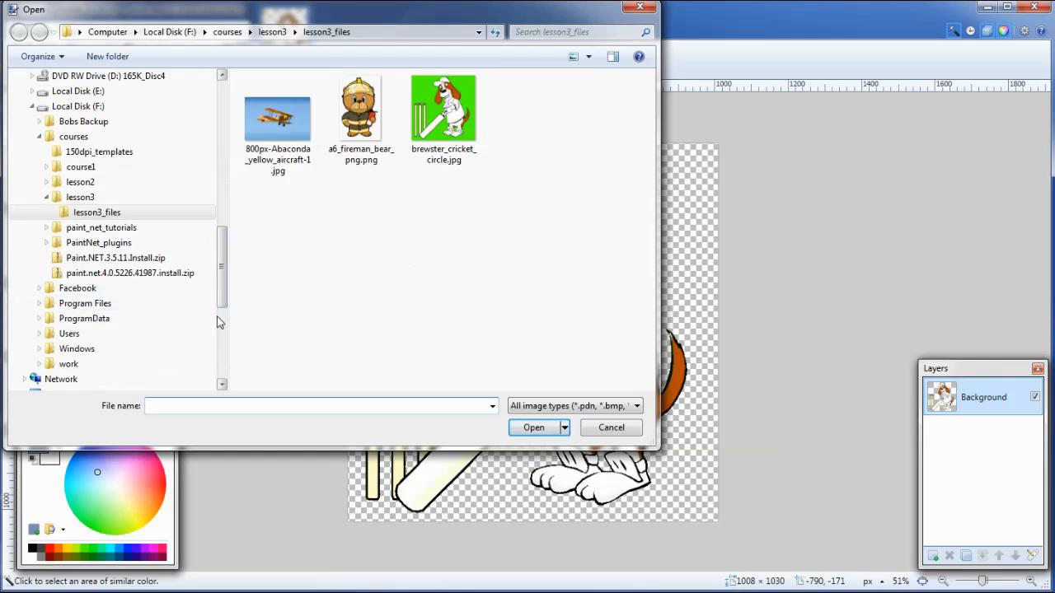
{"action": "left_click", "coordinate": [95, 152]}
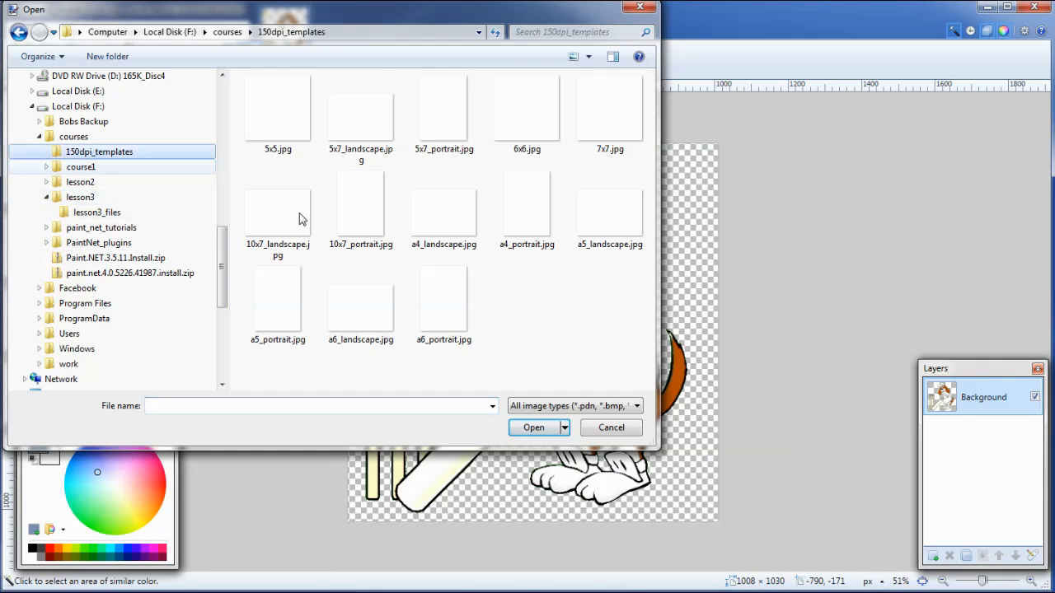
{"action": "double_click", "coordinate": [443, 224]}
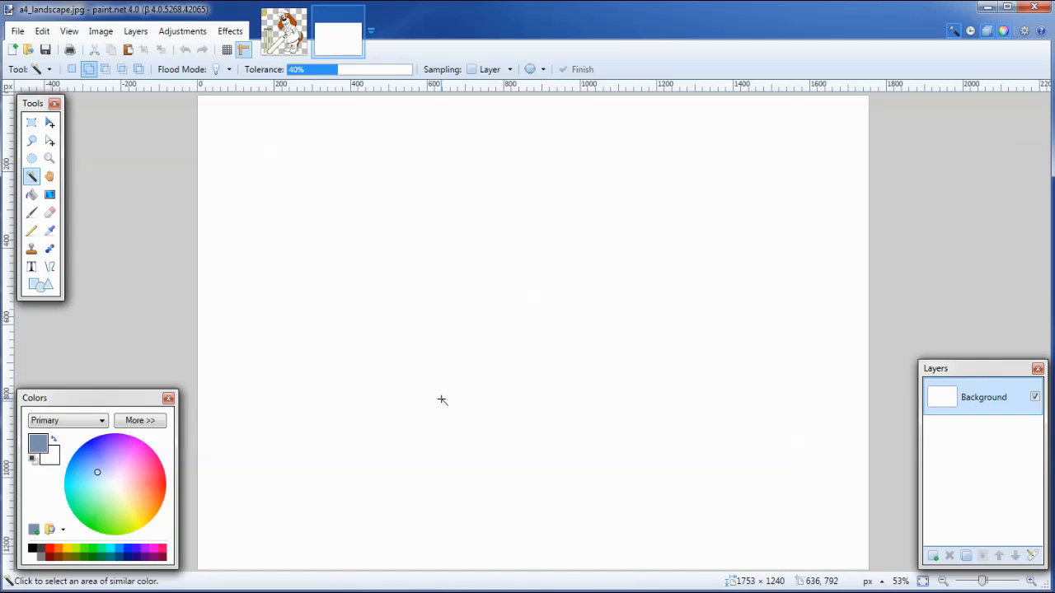
{"action": "left_click", "coordinate": [934, 558]}
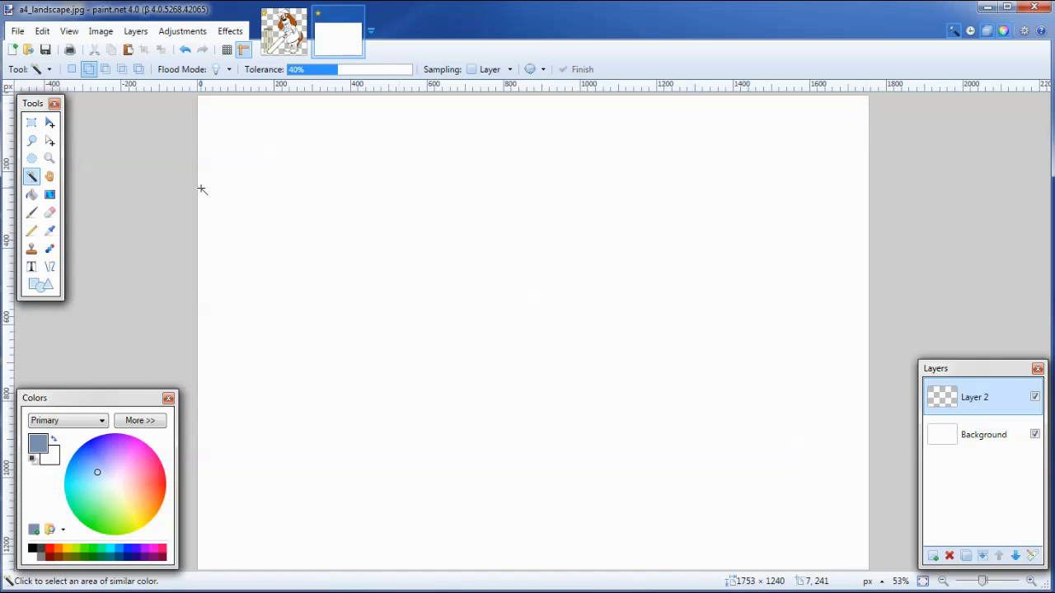
Resize the brewster_cricket_circle.jpg cutout to 30 percent of its size
{"action": "left_click", "coordinate": [284, 37]}
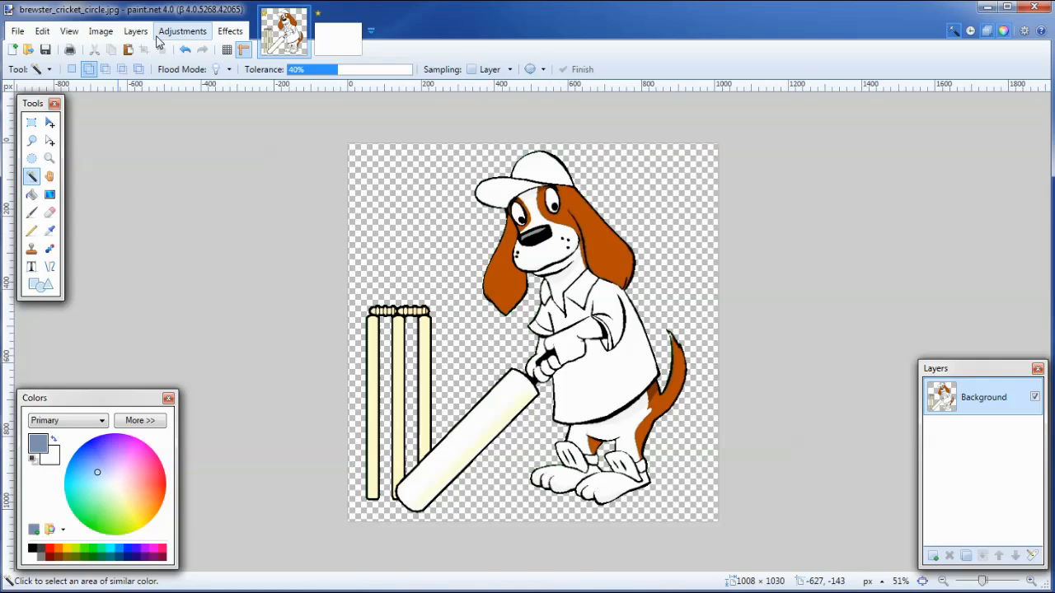
{"action": "left_click", "coordinate": [101, 30]}
{"action": "left_click", "coordinate": [122, 69]}
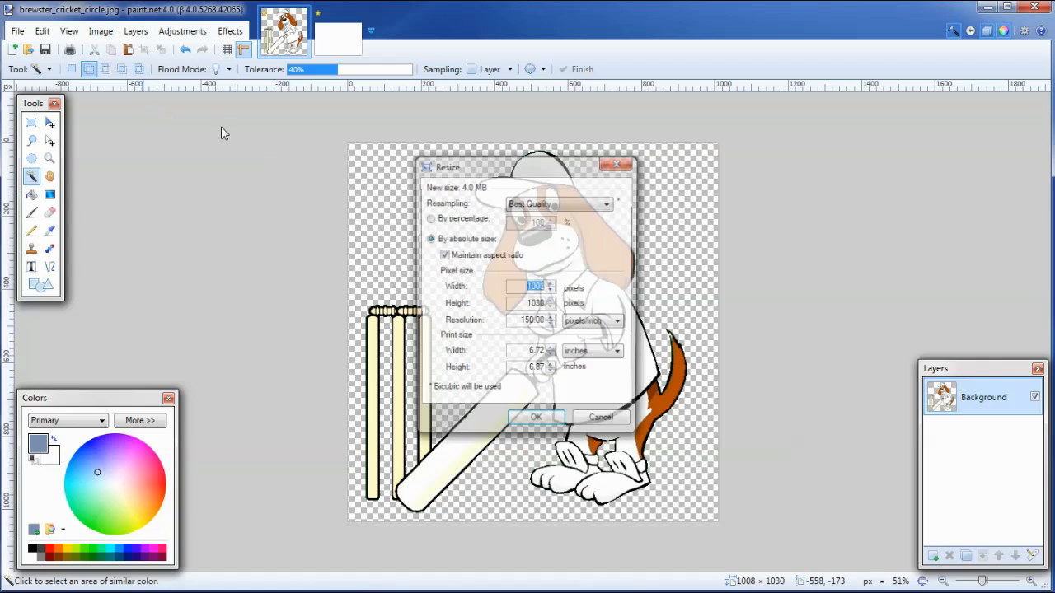
{"action": "left_click", "coordinate": [430, 218]}
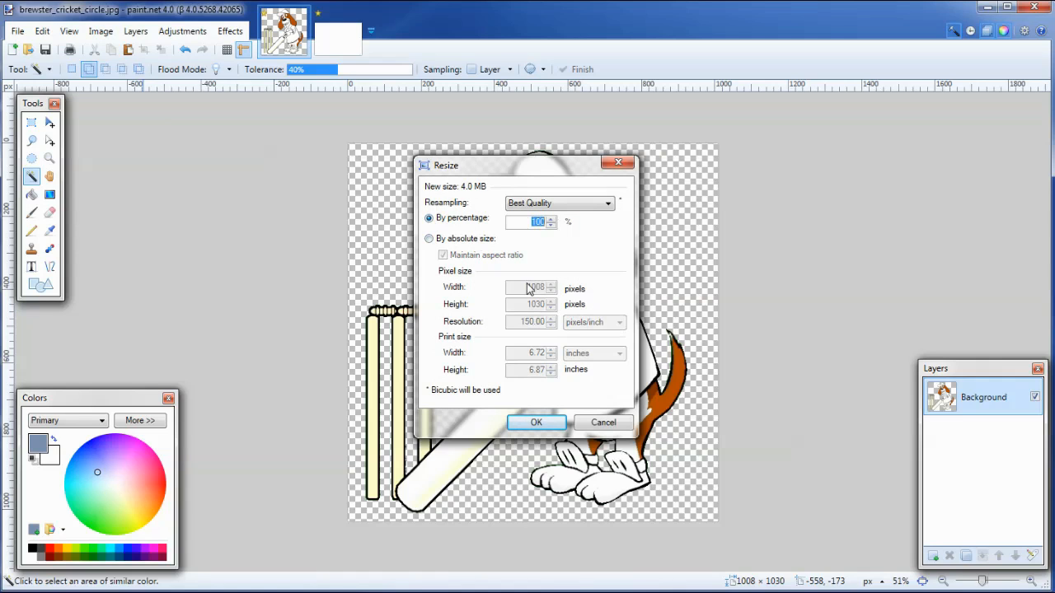
{"action": "type", "text": "30"}
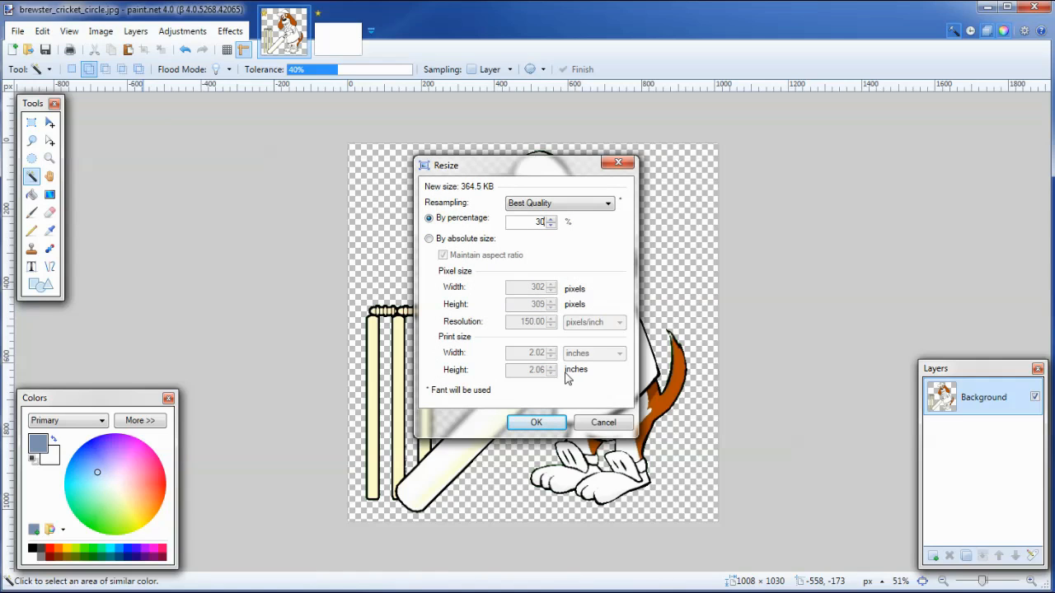
{"action": "left_click", "coordinate": [536, 423]}
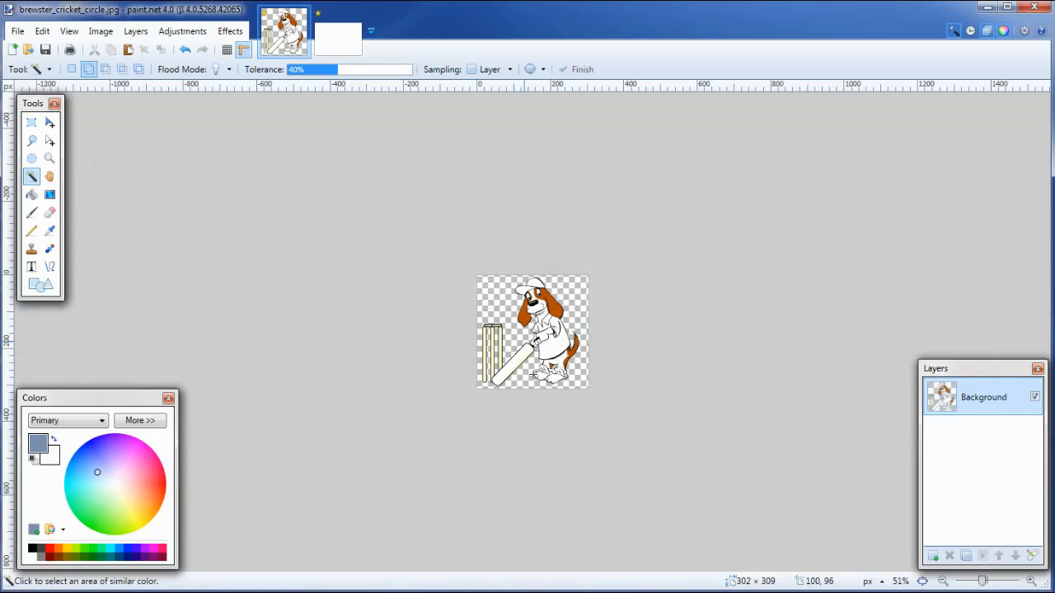
Select the entire resized cricket dog cutout and copy it to the clipboard
{"action": "scroll", "coordinate": [540, 385], "scroll_direction": "up", "scroll_amount": 5}
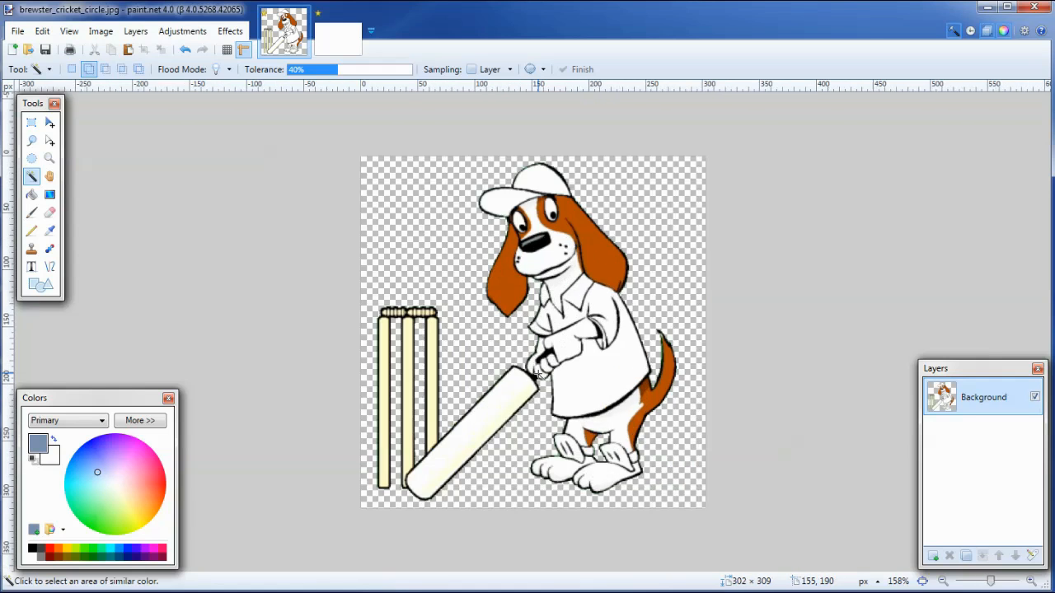
{"action": "scroll", "coordinate": [538, 362], "scroll_direction": "down", "scroll_amount": 3}
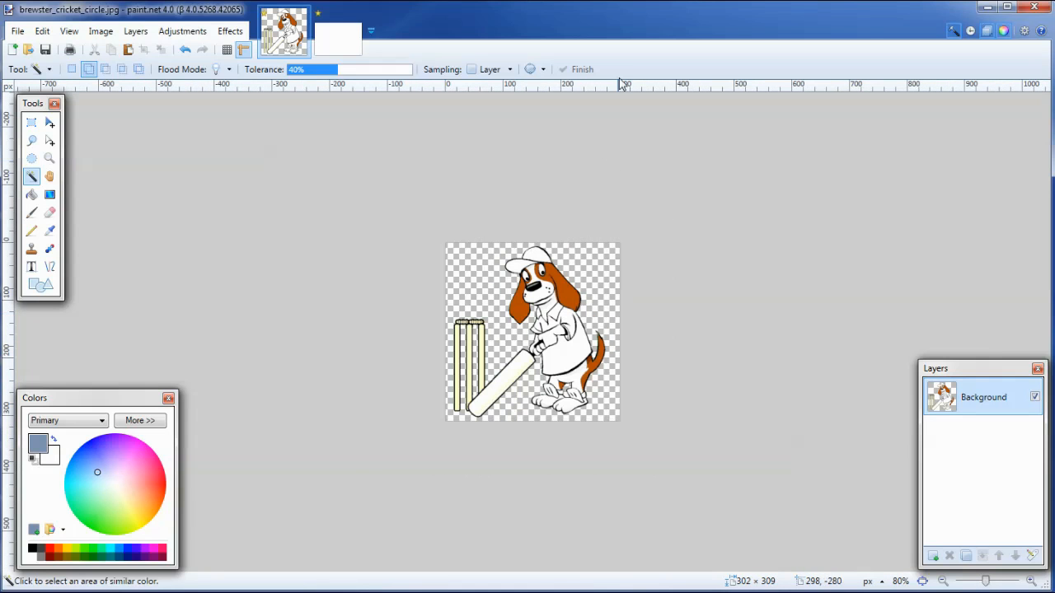
{"action": "scroll", "coordinate": [518, 370], "scroll_direction": "up", "scroll_amount": 4}
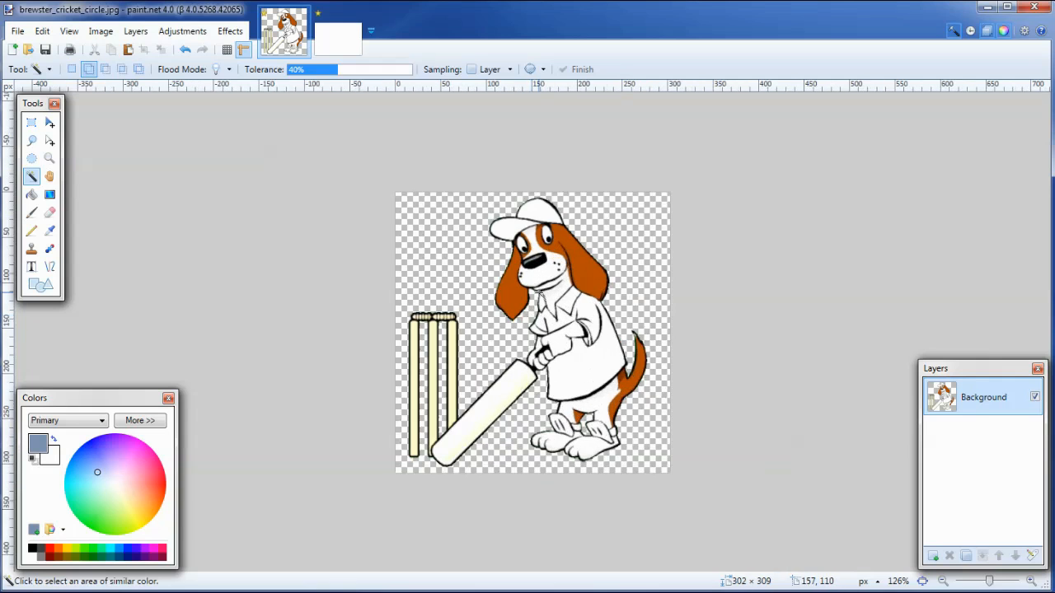
{"action": "scroll", "coordinate": [541, 292], "scroll_direction": "down", "scroll_amount": 3}
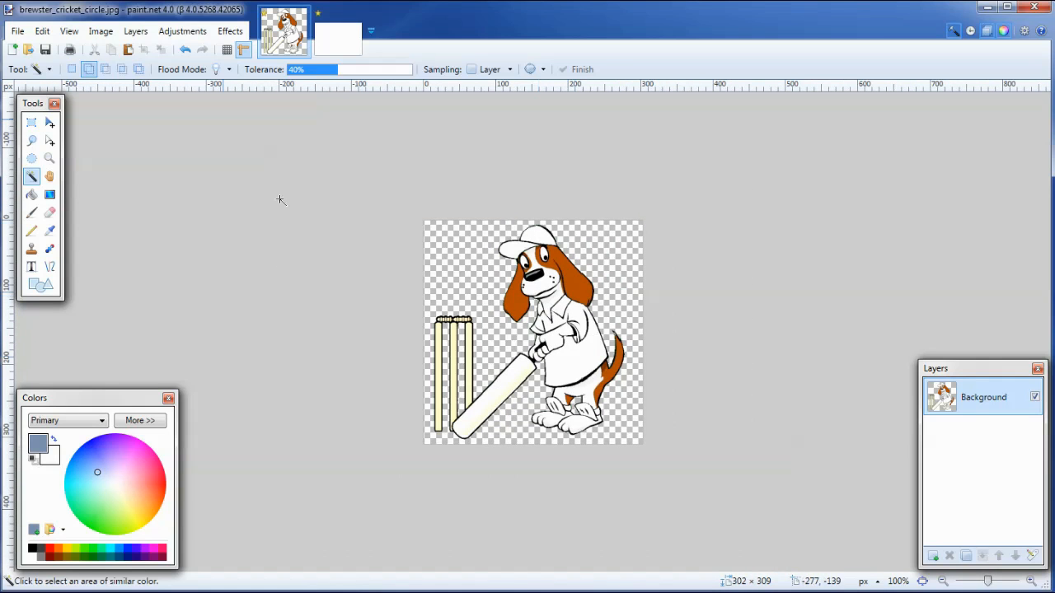
{"action": "scroll", "coordinate": [216, 179], "scroll_direction": "up", "scroll_amount": 3}
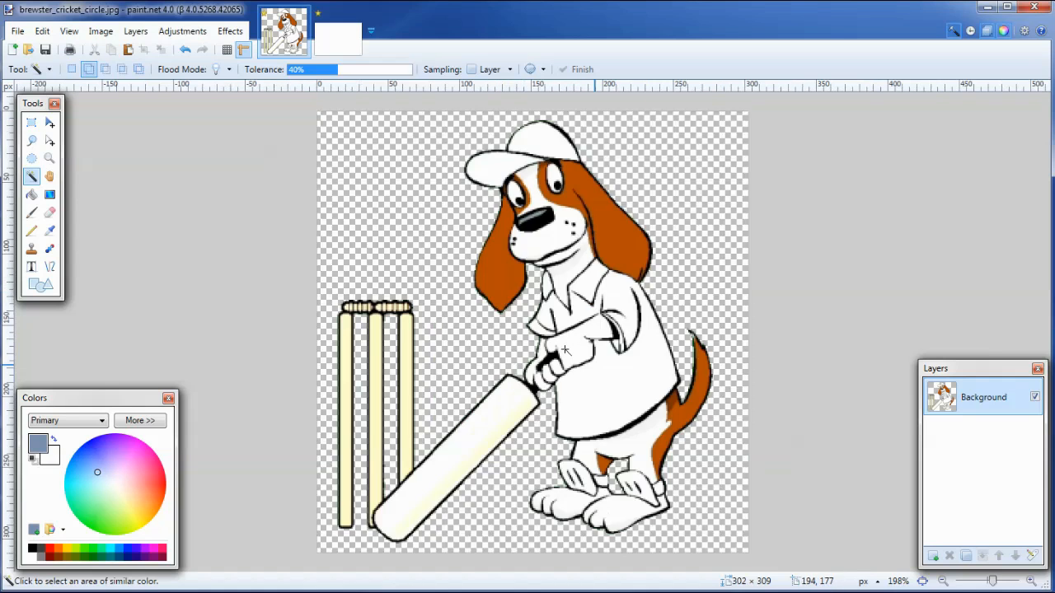
{"action": "scroll", "coordinate": [222, 179], "scroll_direction": "down", "scroll_amount": 1}
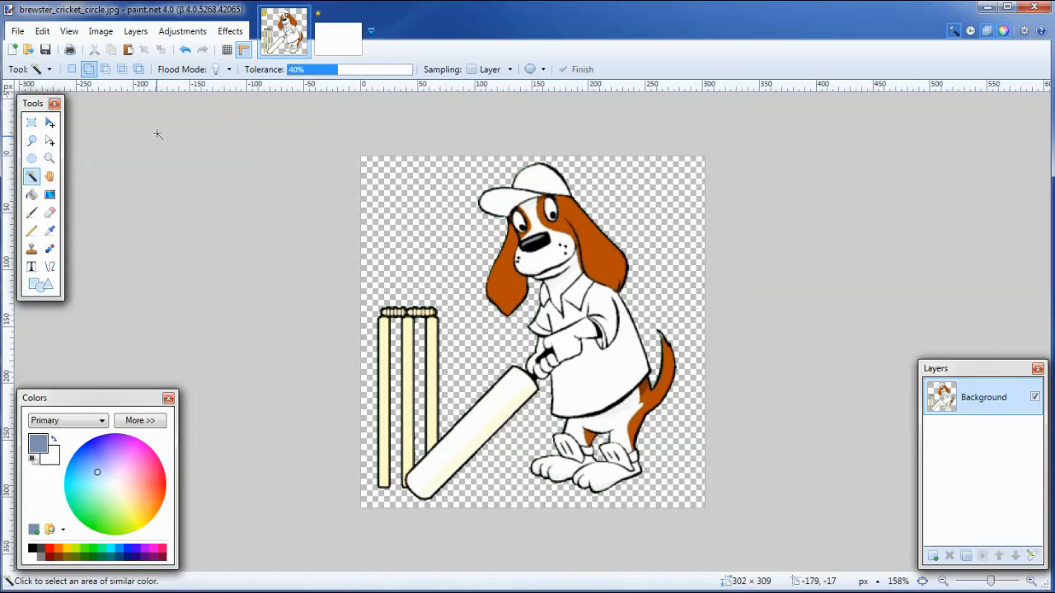
{"action": "left_click", "coordinate": [42, 31]}
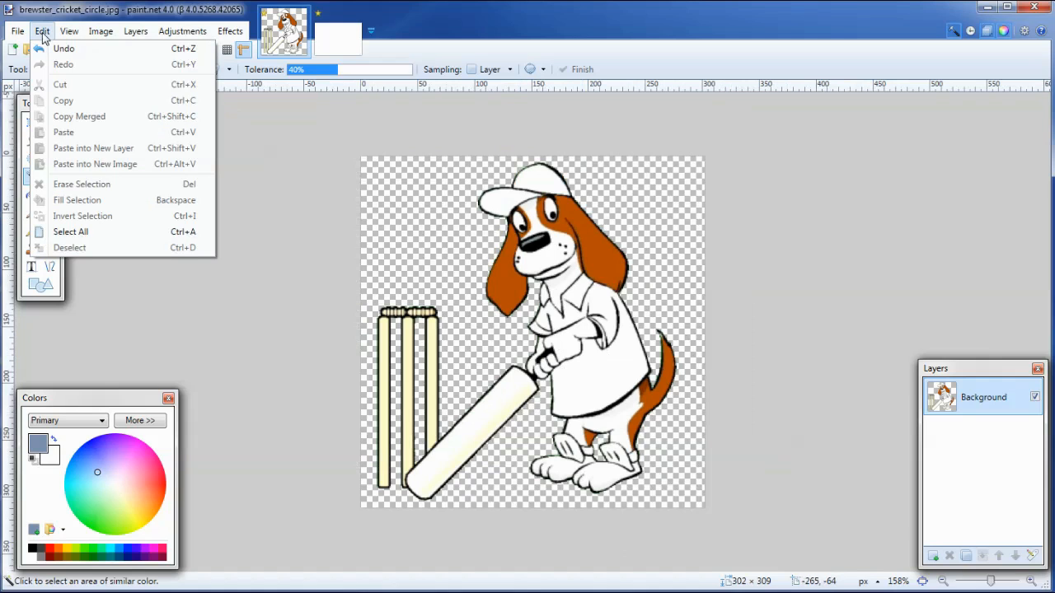
{"action": "left_click", "coordinate": [82, 232]}
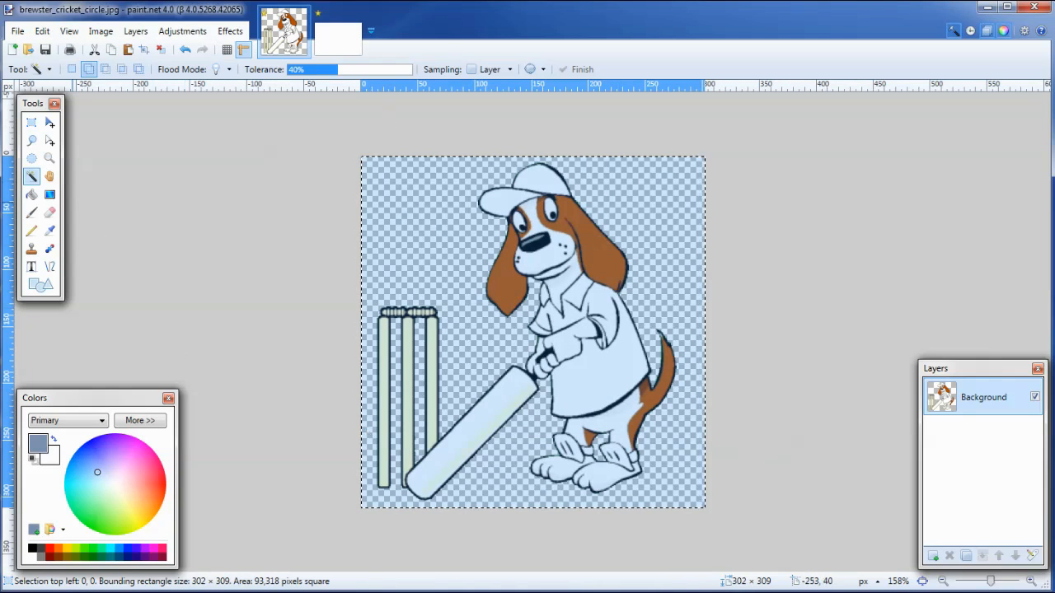
{"action": "left_click", "coordinate": [43, 31]}
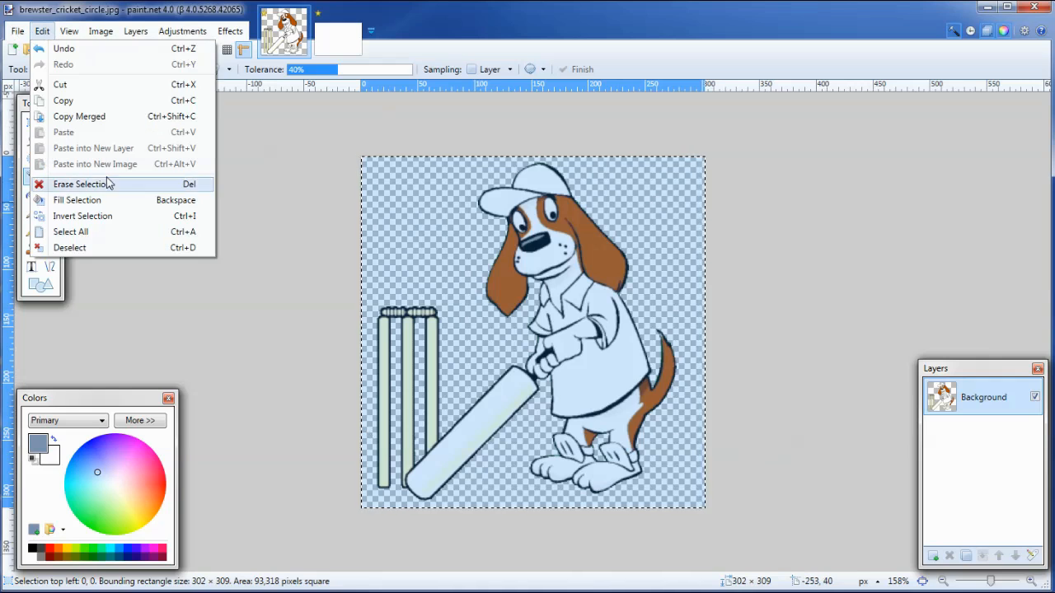
{"action": "left_click", "coordinate": [64, 102]}
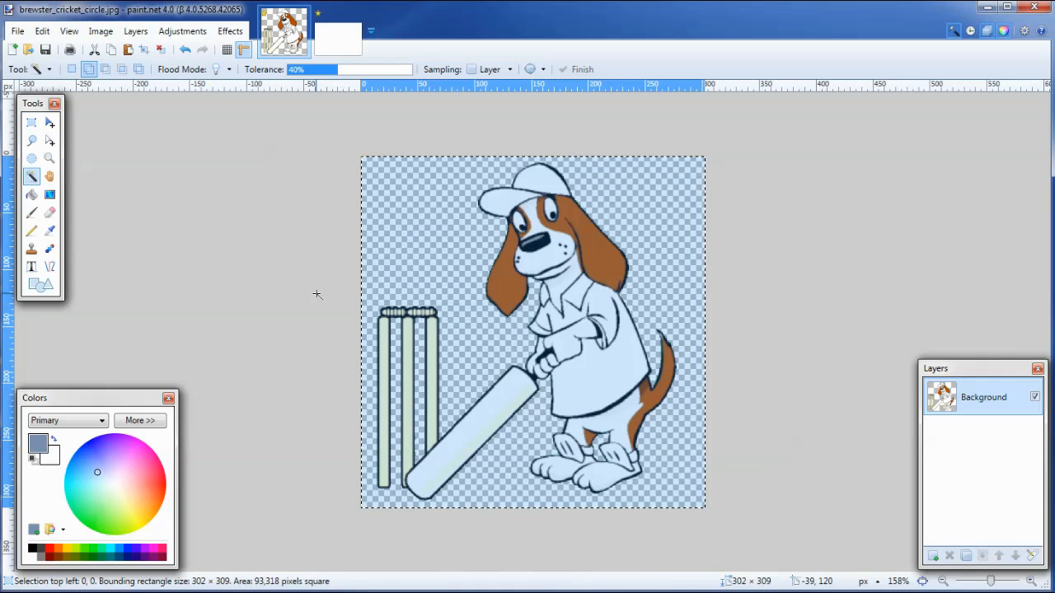
Start a Fill From Clipboard effect on Layer 2 of a4_landscape.jpg, keeping its dialog clear of most of the preview
{"action": "left_click", "coordinate": [343, 41]}
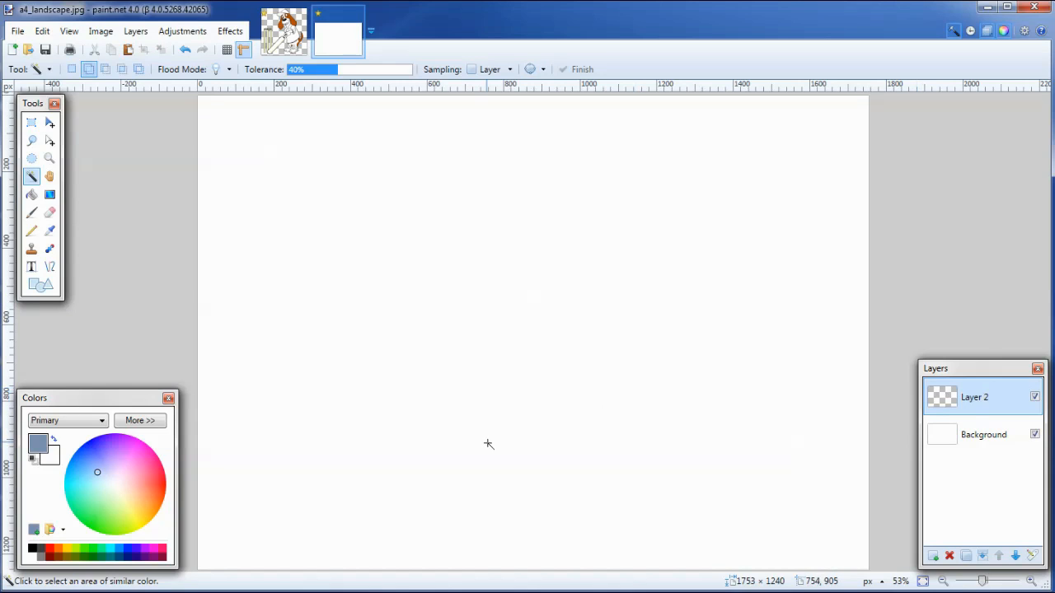
{"action": "left_click", "coordinate": [229, 30]}
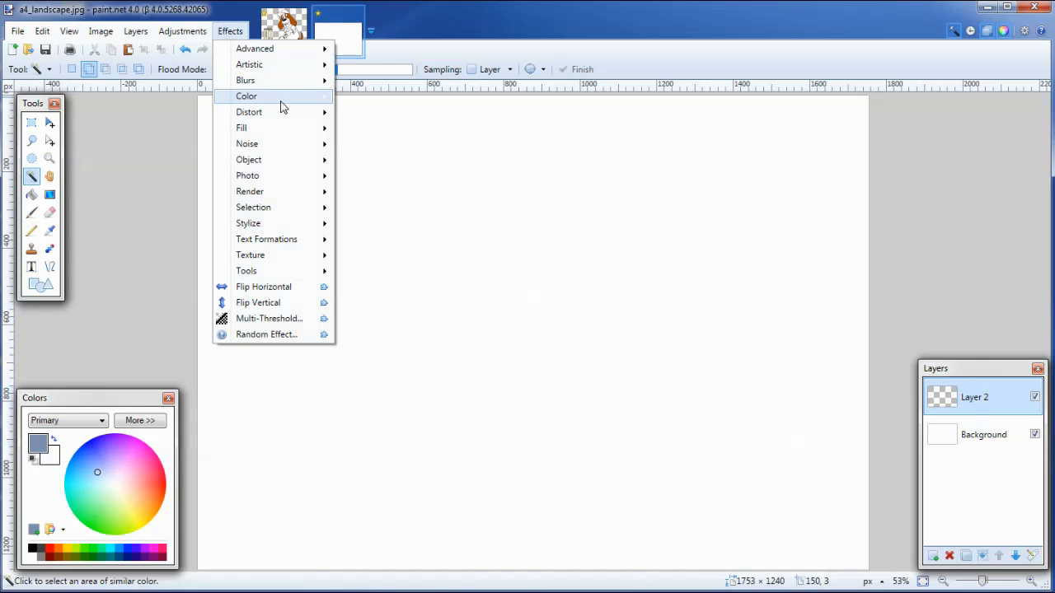
{"action": "mouse_move", "coordinate": [289, 131]}
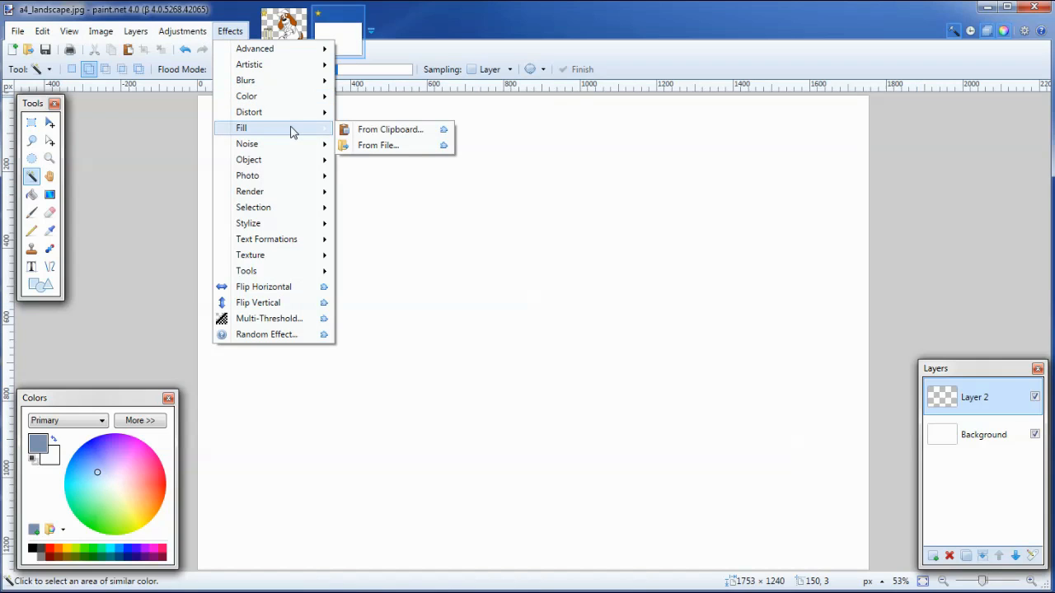
{"action": "left_click", "coordinate": [384, 129]}
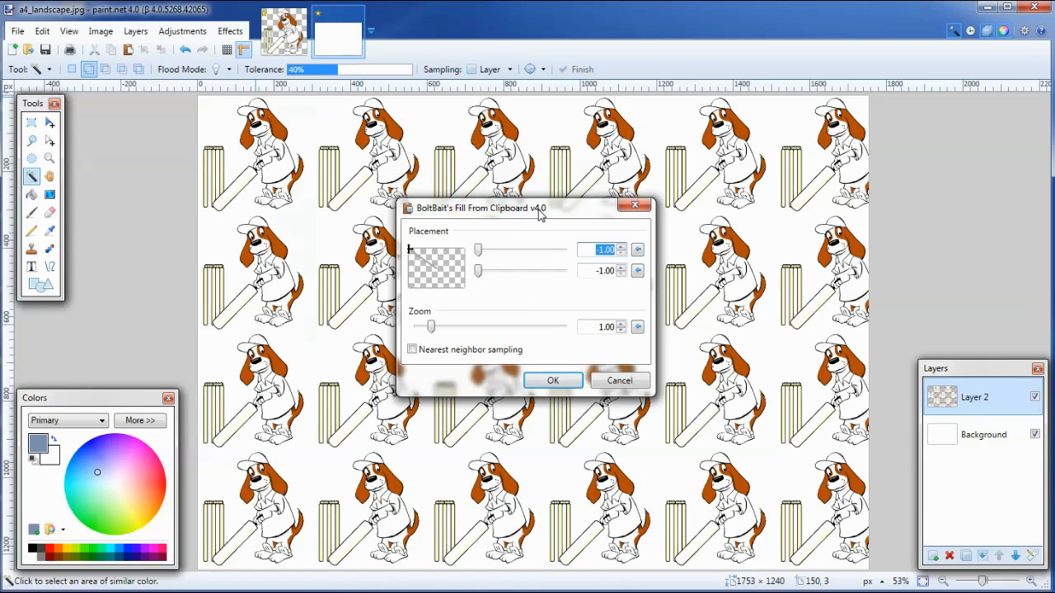
{"action": "left_click_drag", "start_coordinate": [523, 213], "coordinate": [737, 134]}
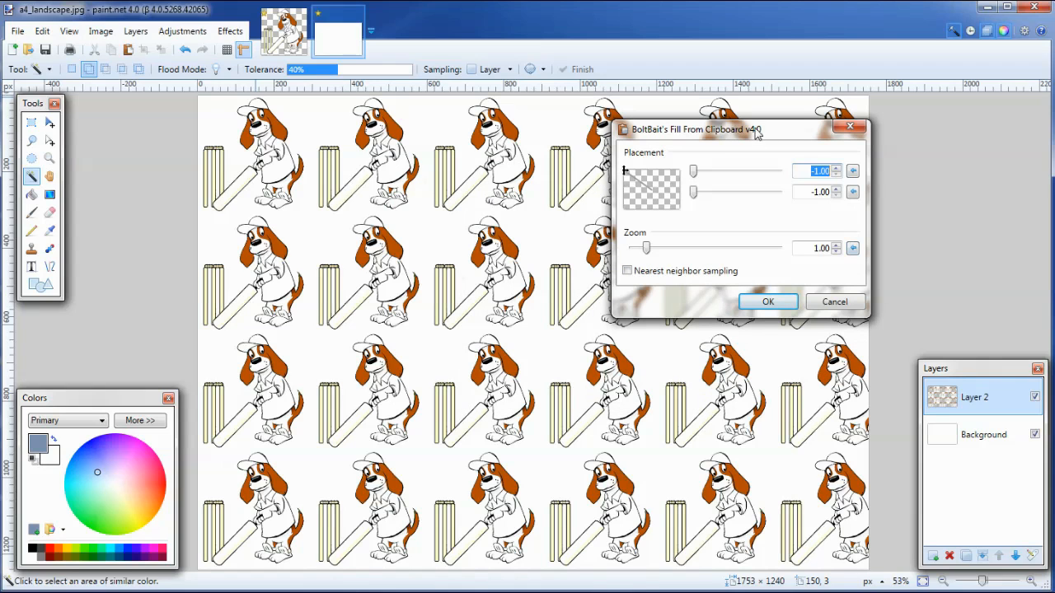
{"action": "left_click_drag", "start_coordinate": [755, 137], "coordinate": [880, 107]}
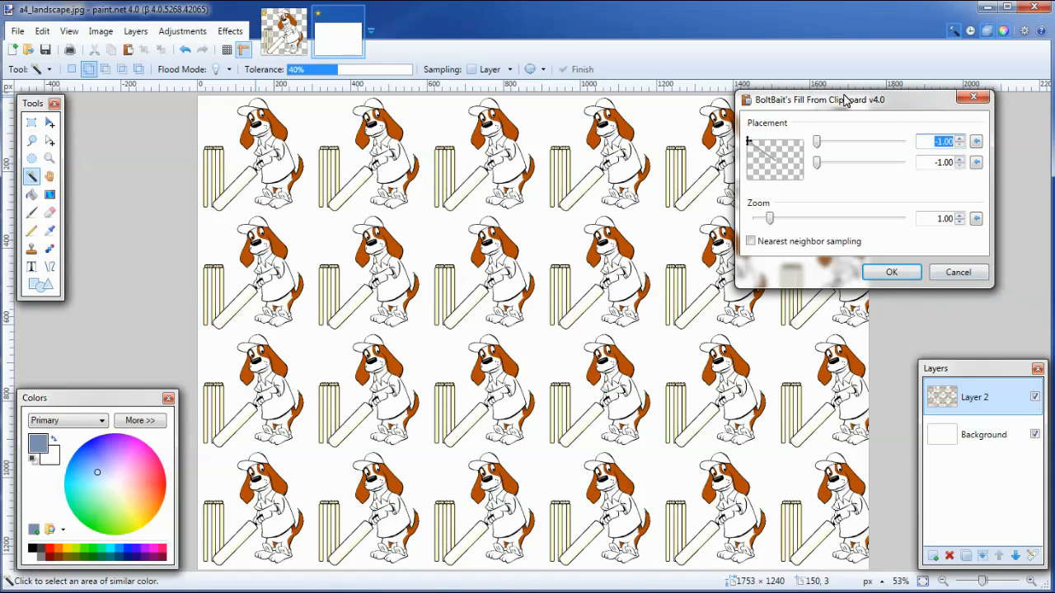
{"action": "left_click_drag", "start_coordinate": [844, 97], "coordinate": [743, 118]}
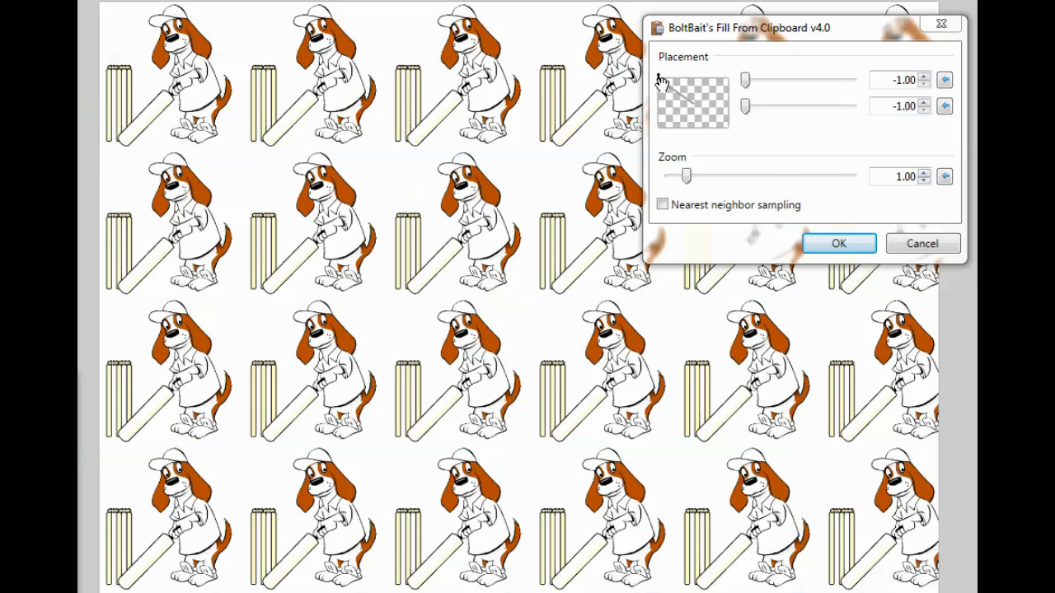
Experiment with the fill's tiling, ending with placement at -1.00 horizontal and 0.57 vertical and zoom at 1.28
{"action": "mouse_move", "coordinate": [660, 81]}
{"action": "left_mouse_down"}
{"action": "mouse_move", "coordinate": [700, 124]}
{"action": "mouse_move", "coordinate": [677, 128]}
{"action": "mouse_move", "coordinate": [676, 116]}
{"action": "left_mouse_up"}
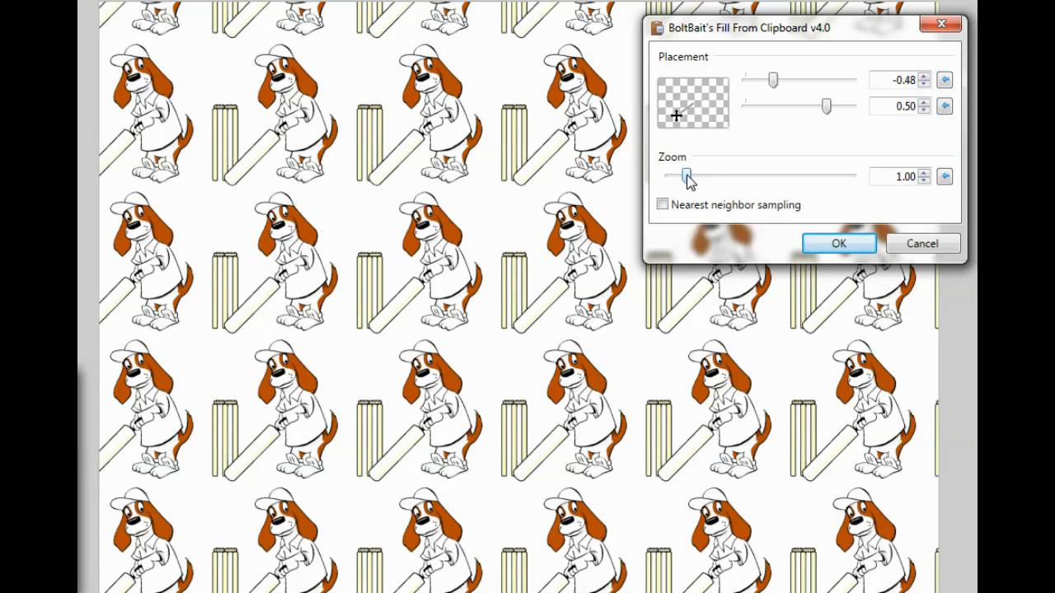
{"action": "left_click_drag", "start_coordinate": [686, 174], "coordinate": [721, 183]}
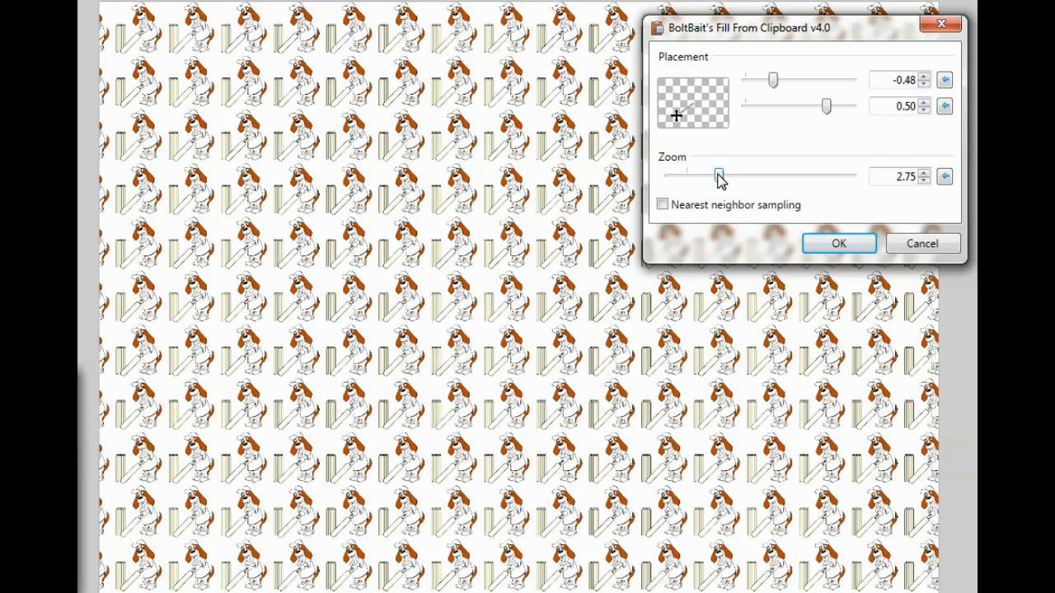
{"action": "left_click_drag", "start_coordinate": [720, 181], "coordinate": [691, 179]}
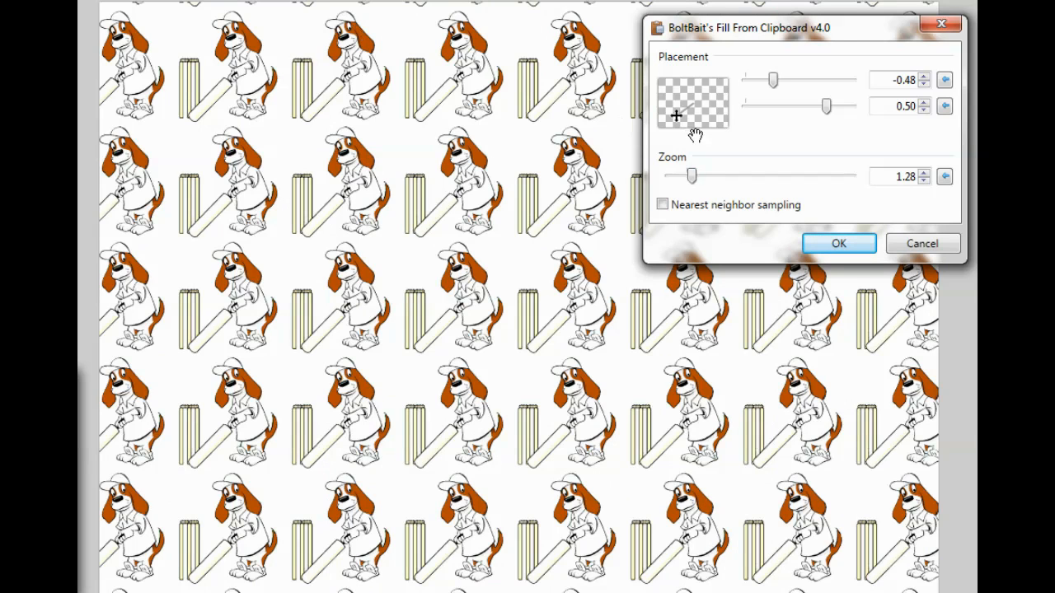
{"action": "left_click_drag", "start_coordinate": [676, 117], "coordinate": [676, 119]}
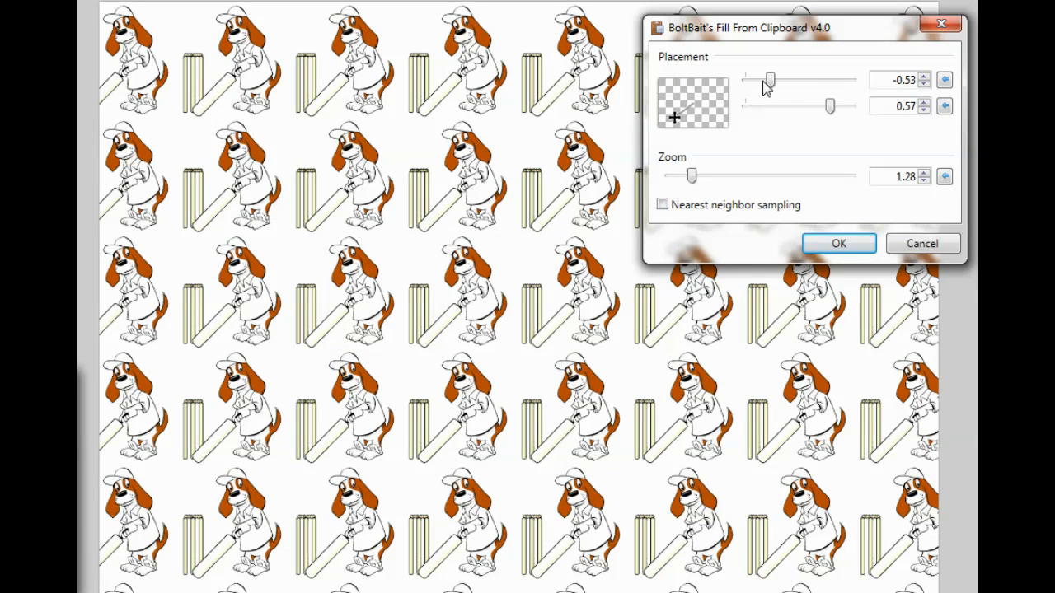
{"action": "left_click_drag", "start_coordinate": [771, 84], "coordinate": [737, 85]}
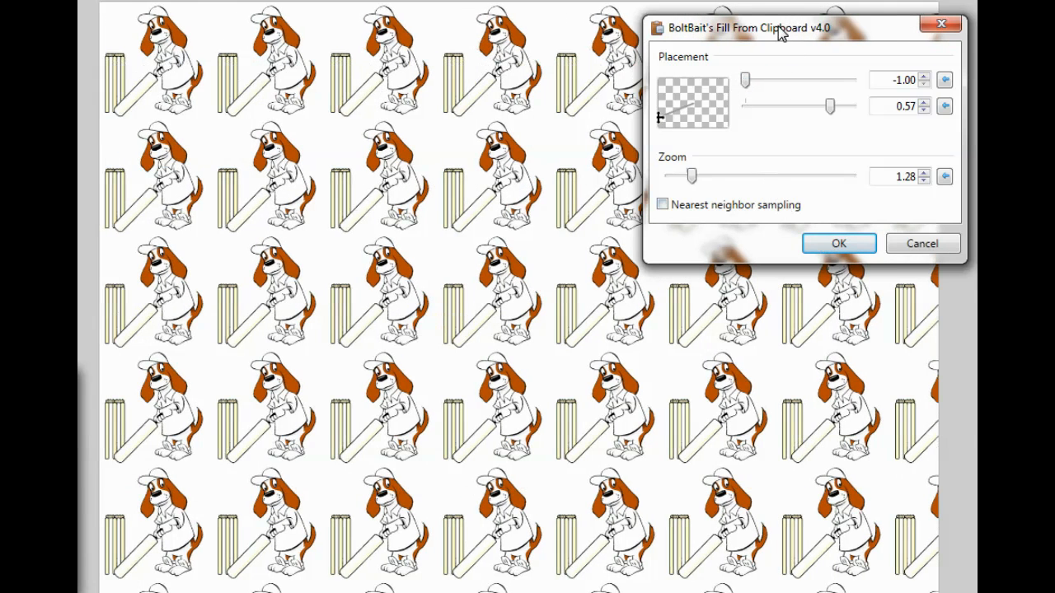
{"action": "left_click_drag", "start_coordinate": [782, 28], "coordinate": [743, 197]}
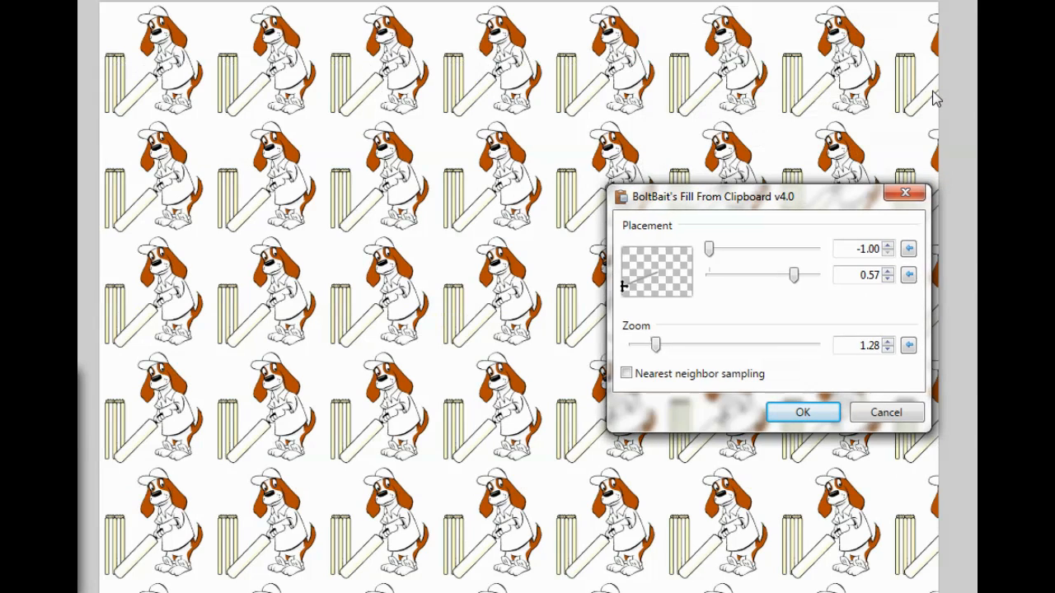
Fine-tune the fill's zoom to 1.21 so that whole dogs fit across the page width
{"action": "left_click", "coordinate": [888, 342]}
{"action": "left_click", "coordinate": [887, 342]}
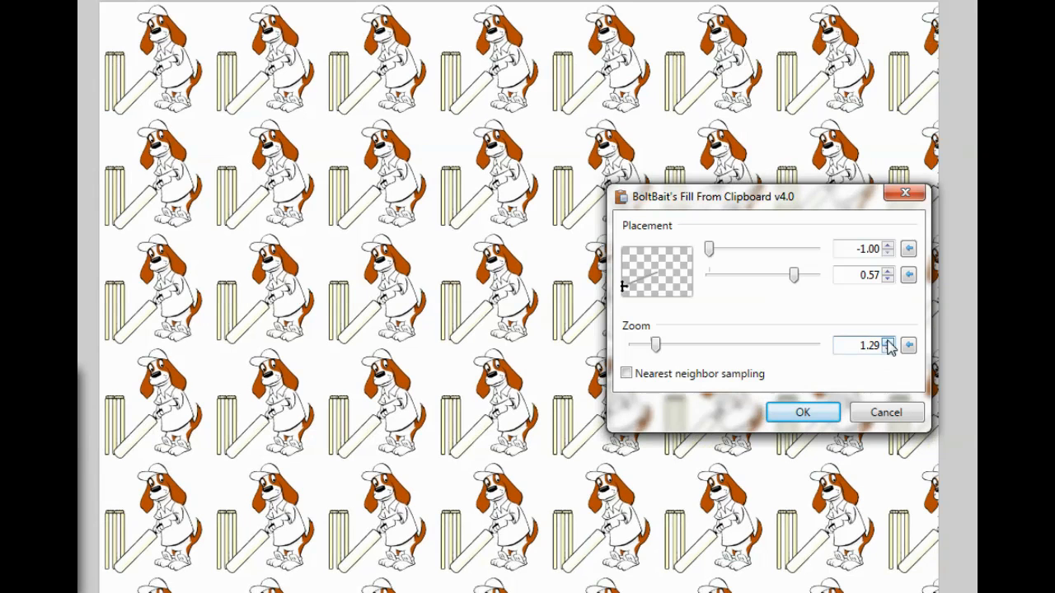
{"action": "left_click", "coordinate": [888, 343]}
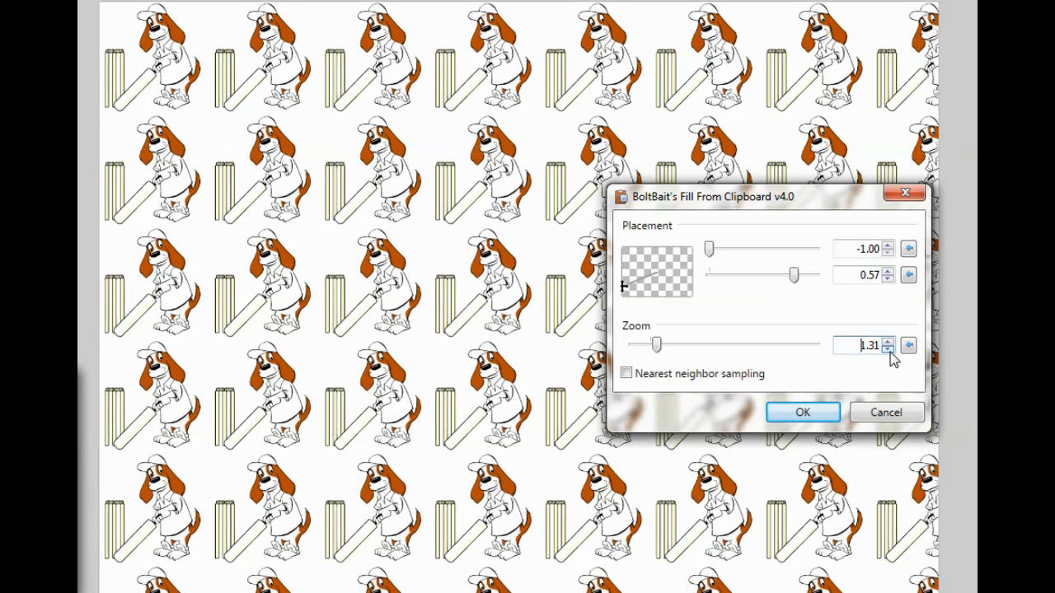
{"action": "left_click", "coordinate": [888, 349]}
{"action": "left_click", "coordinate": [887, 350]}
{"action": "left_click", "coordinate": [888, 350]}
{"action": "left_click", "coordinate": [888, 349]}
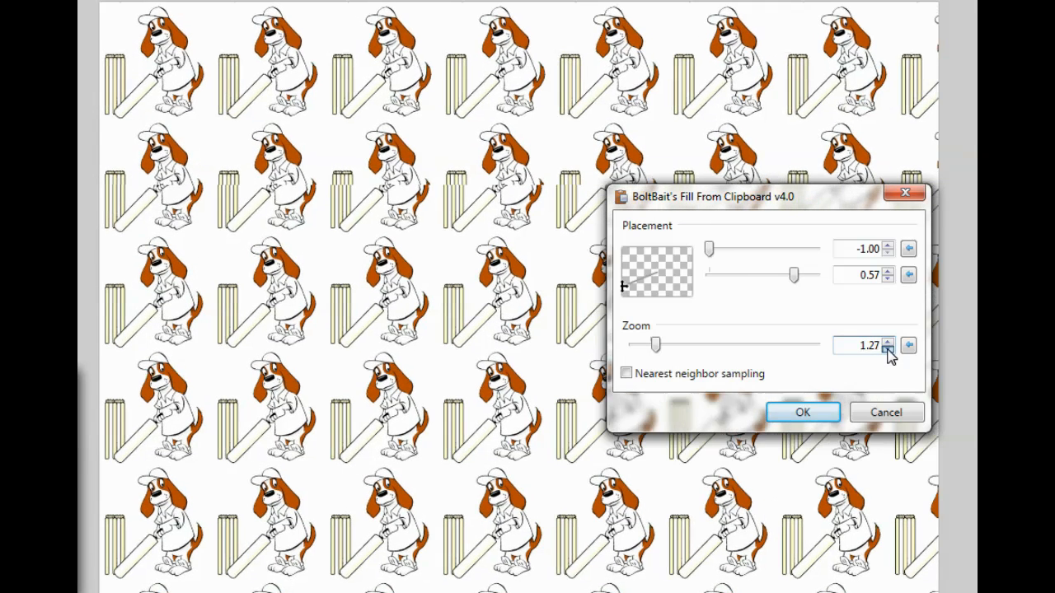
{"action": "left_click", "coordinate": [887, 350]}
{"action": "left_click", "coordinate": [888, 350]}
{"action": "left_click", "coordinate": [887, 350]}
{"action": "left_click", "coordinate": [888, 349]}
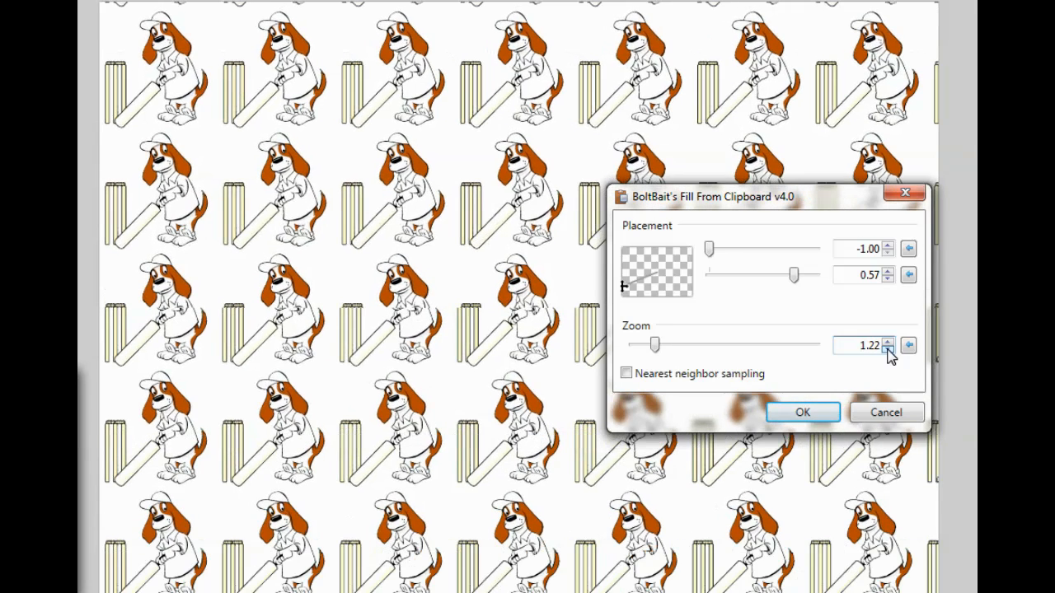
{"action": "left_click", "coordinate": [888, 349]}
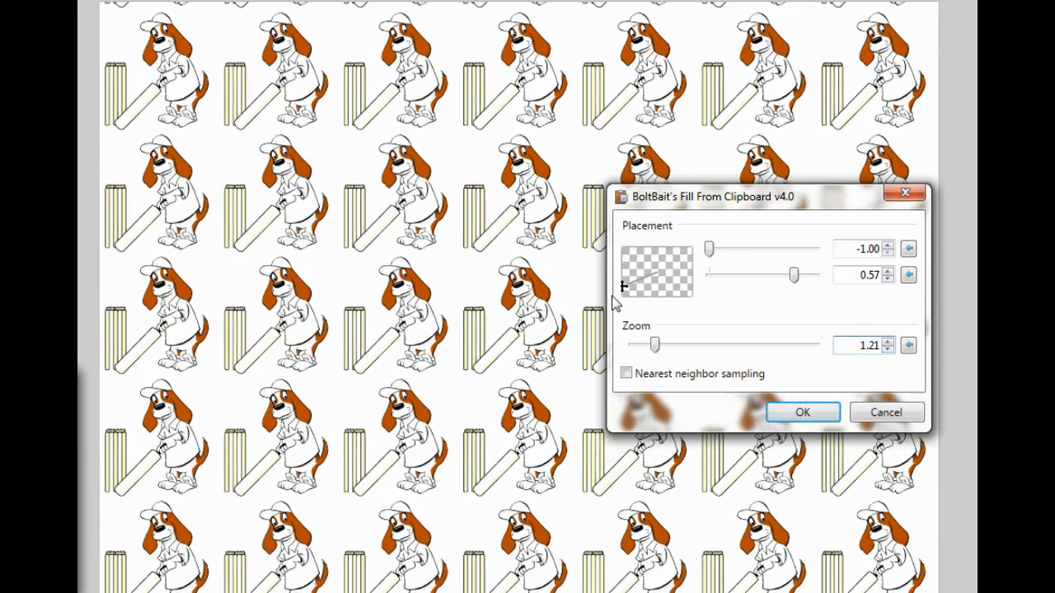
Raise the fill's vertical placement to 0.67 and apply the pattern to Layer 2
{"action": "left_click", "coordinate": [888, 272]}
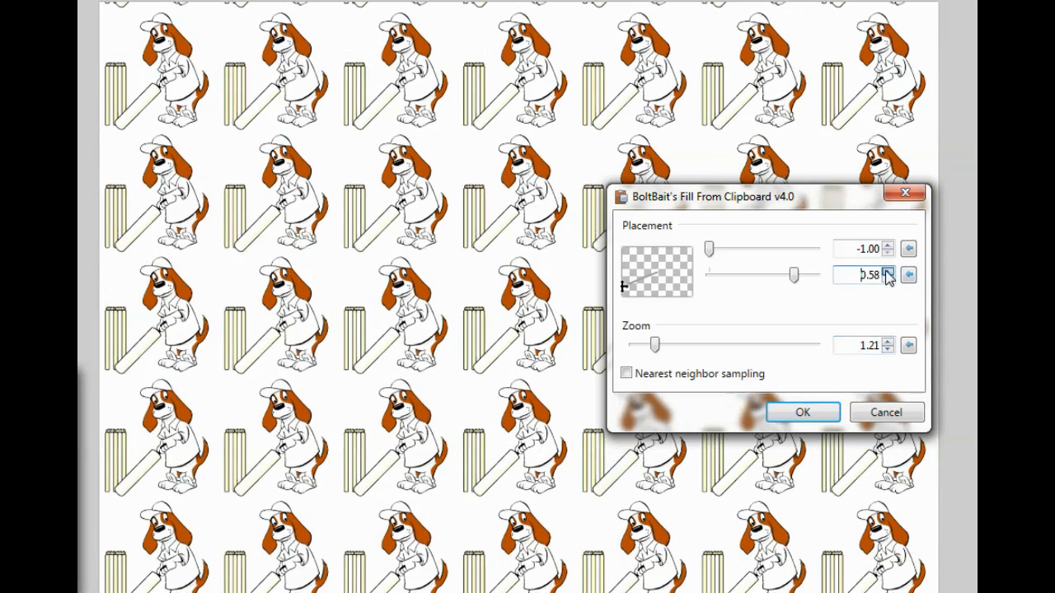
{"action": "left_click", "coordinate": [888, 272]}
{"action": "left_click", "coordinate": [888, 272]}
{"action": "left_click", "coordinate": [887, 271]}
{"action": "left_click", "coordinate": [887, 272]}
{"action": "left_click", "coordinate": [888, 271]}
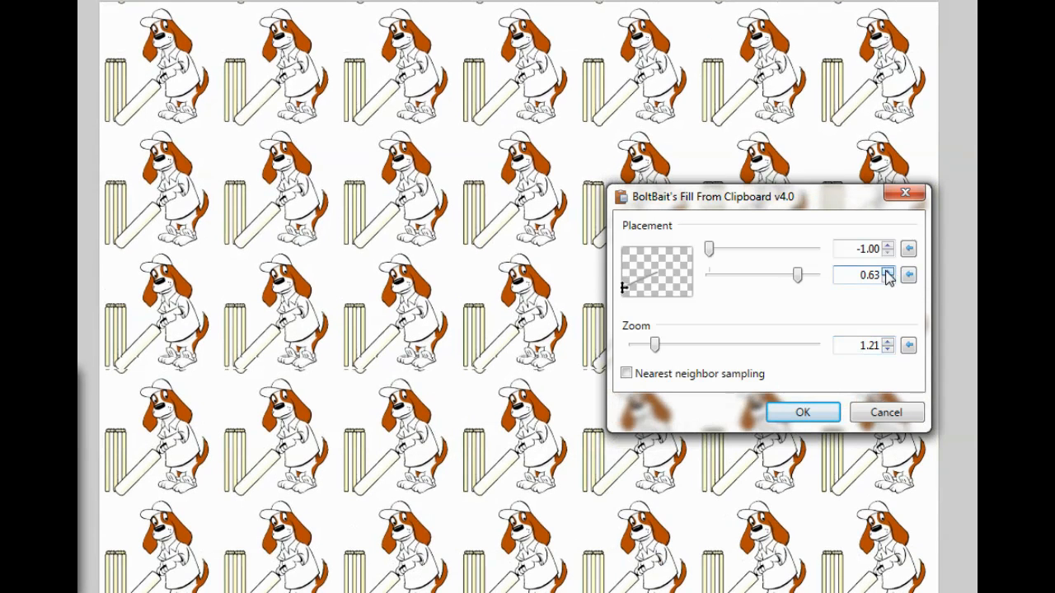
{"action": "left_click", "coordinate": [887, 271]}
{"action": "left_click", "coordinate": [888, 271]}
{"action": "left_click", "coordinate": [888, 271]}
{"action": "left_click", "coordinate": [888, 271]}
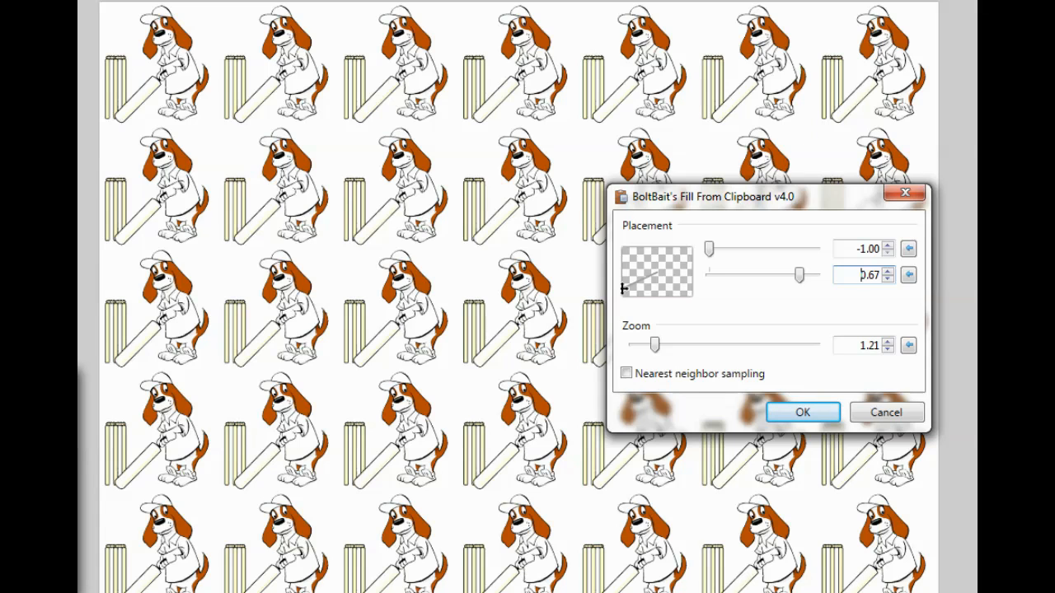
{"action": "left_click", "coordinate": [815, 419]}
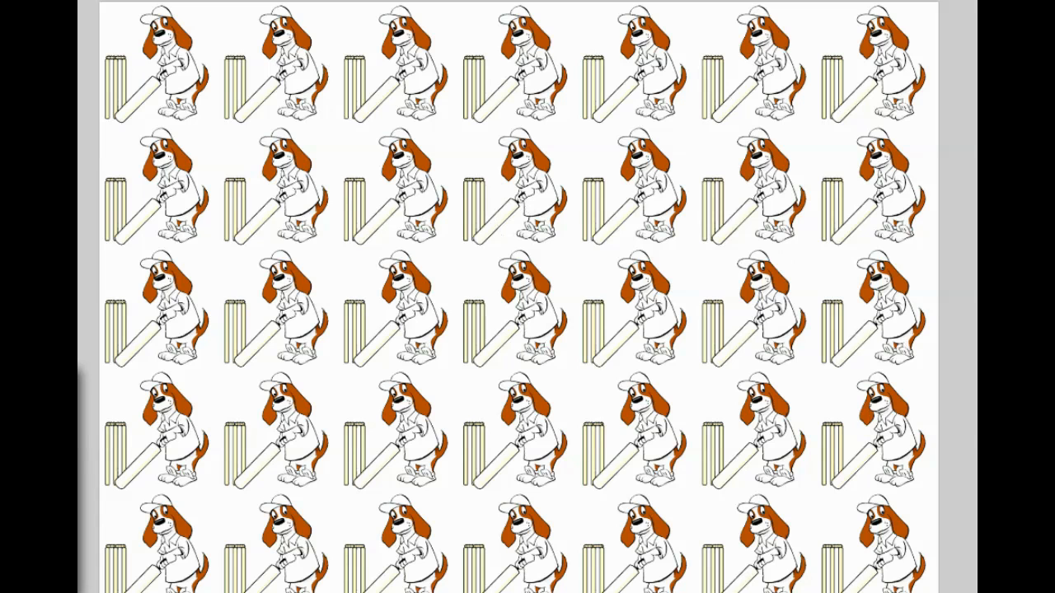
Hide the Background layer to check the pattern's transparency, show it again, and make Background the active layer
{"action": "key", "text": "ctrl+z"}
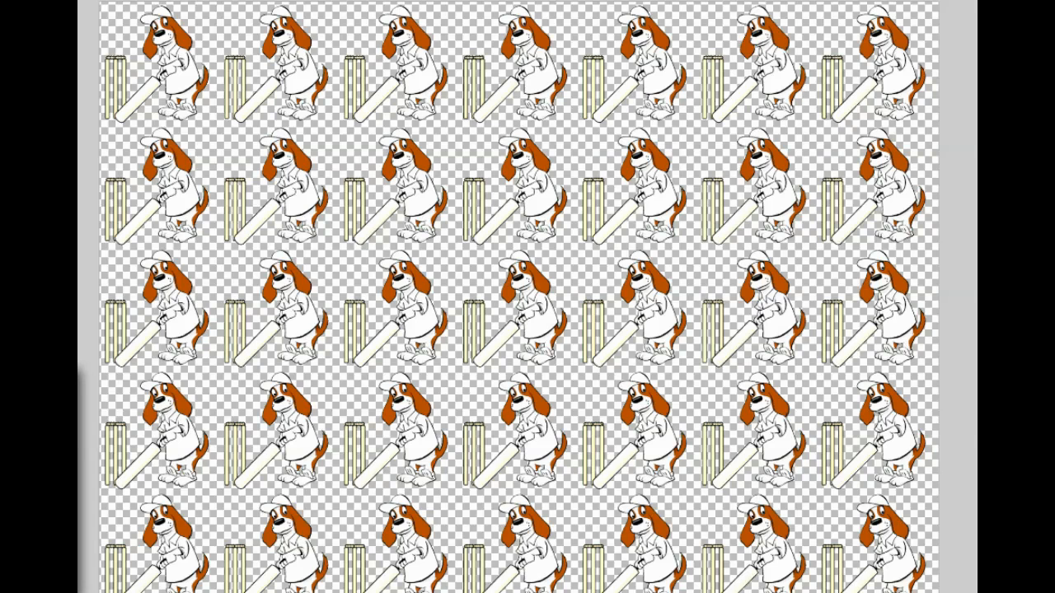
{"action": "key", "text": "ctrl+z"}
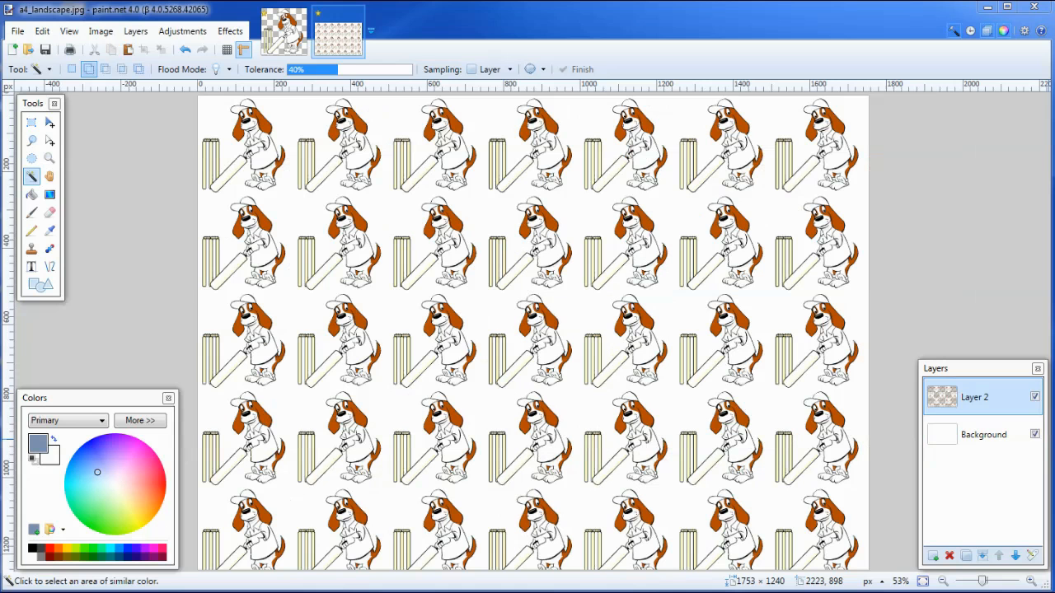
{"action": "left_click", "coordinate": [976, 437]}
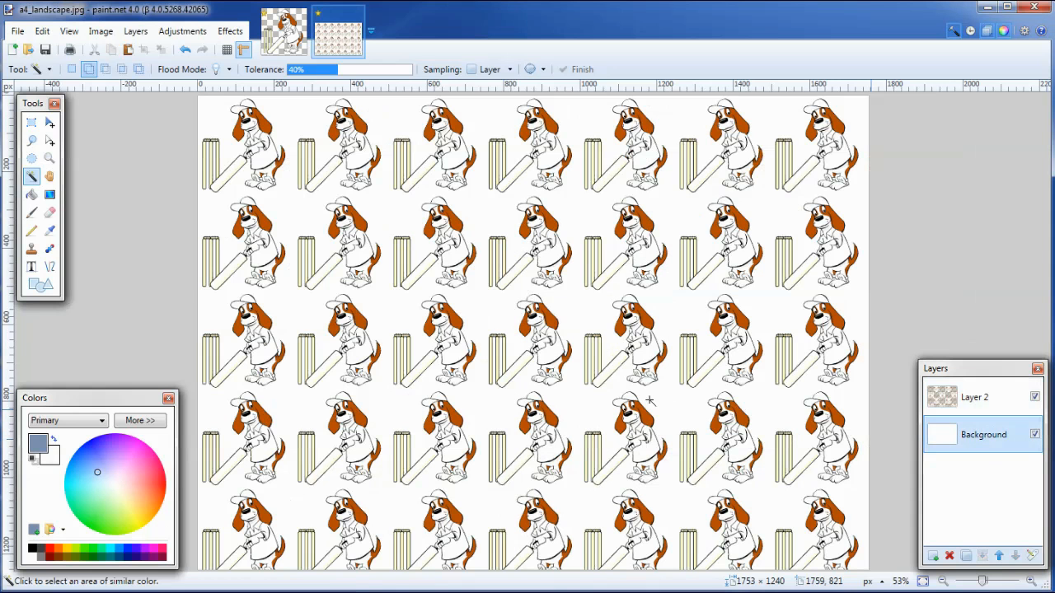
Set up the Gradient tool with dark green as the primary color and bright green as the secondary color
{"action": "left_click", "coordinate": [50, 194]}
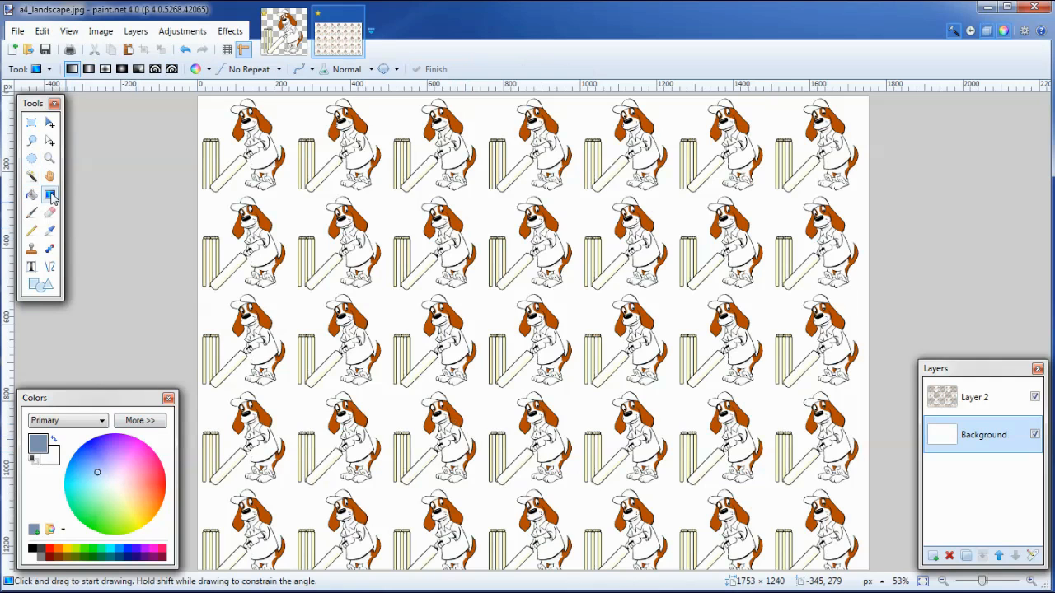
{"action": "left_click", "coordinate": [99, 442]}
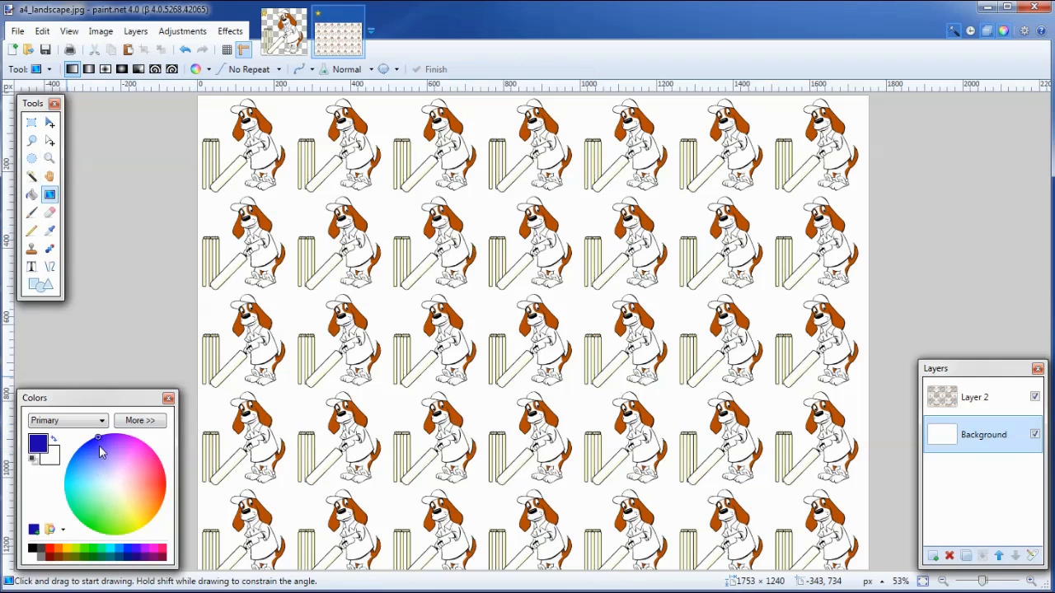
{"action": "left_click", "coordinate": [93, 559]}
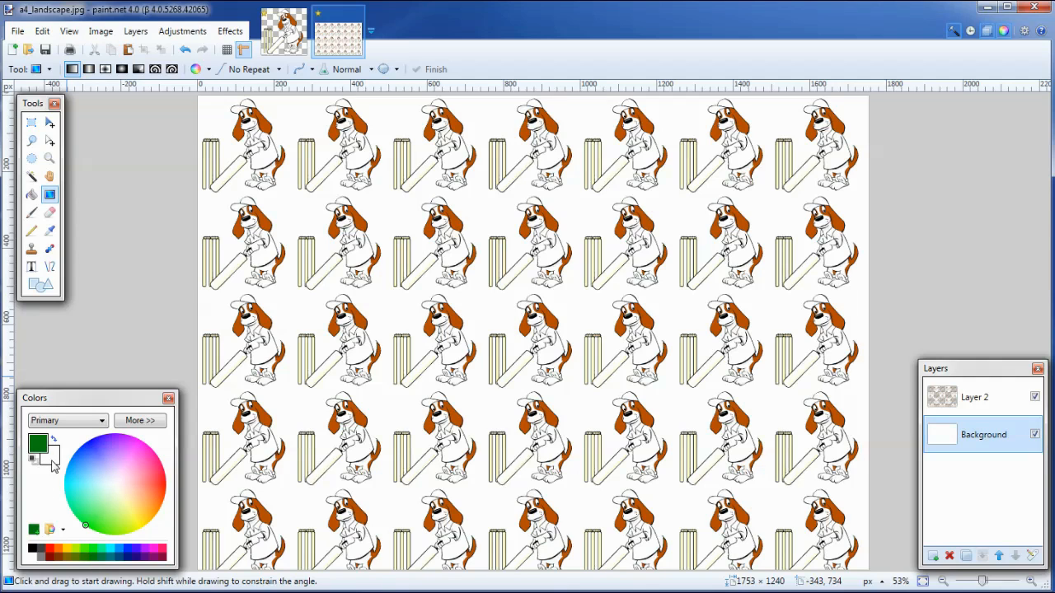
{"action": "left_click", "coordinate": [54, 460]}
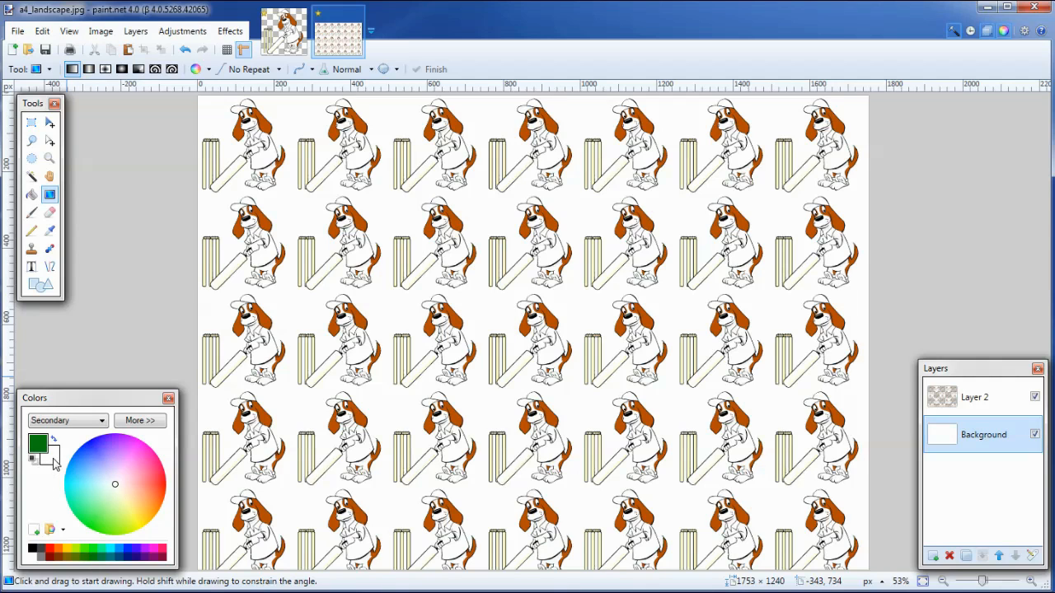
{"action": "left_click", "coordinate": [84, 549]}
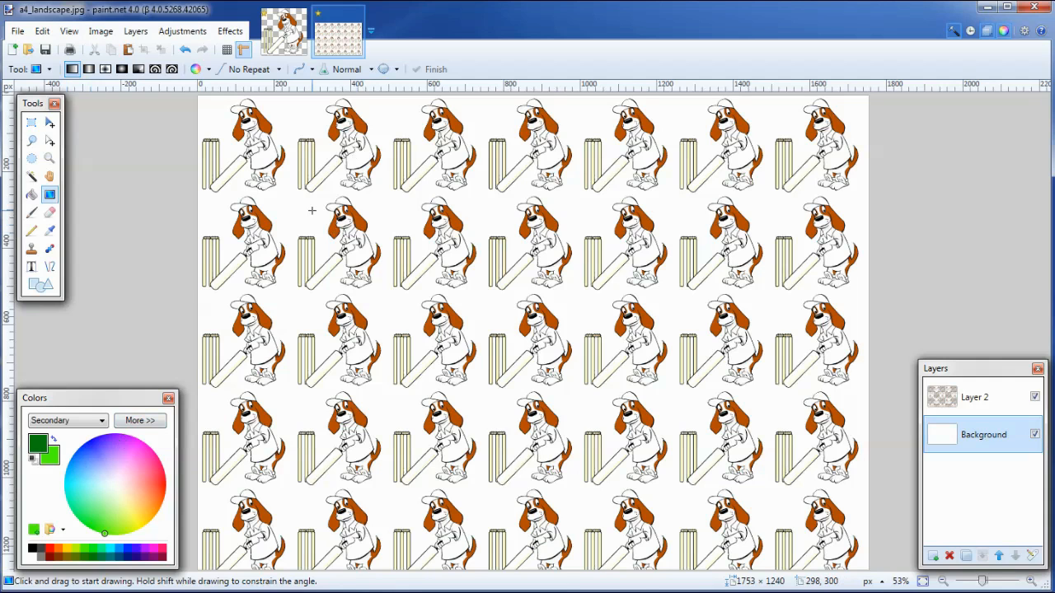
Draw a linear gradient on the Background layer, set it to Repeat Reflected, and angle it diagonally at about -43° with a length of about 190 pixels
{"action": "left_click_drag", "start_coordinate": [287, 213], "coordinate": [514, 292]}
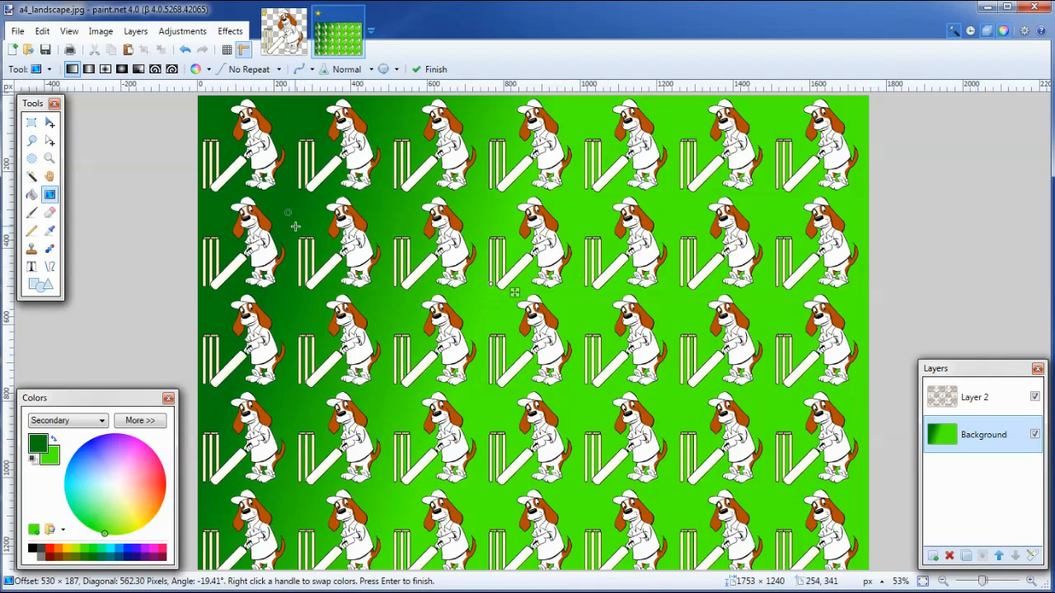
{"action": "left_click_drag", "start_coordinate": [286, 216], "coordinate": [389, 282]}
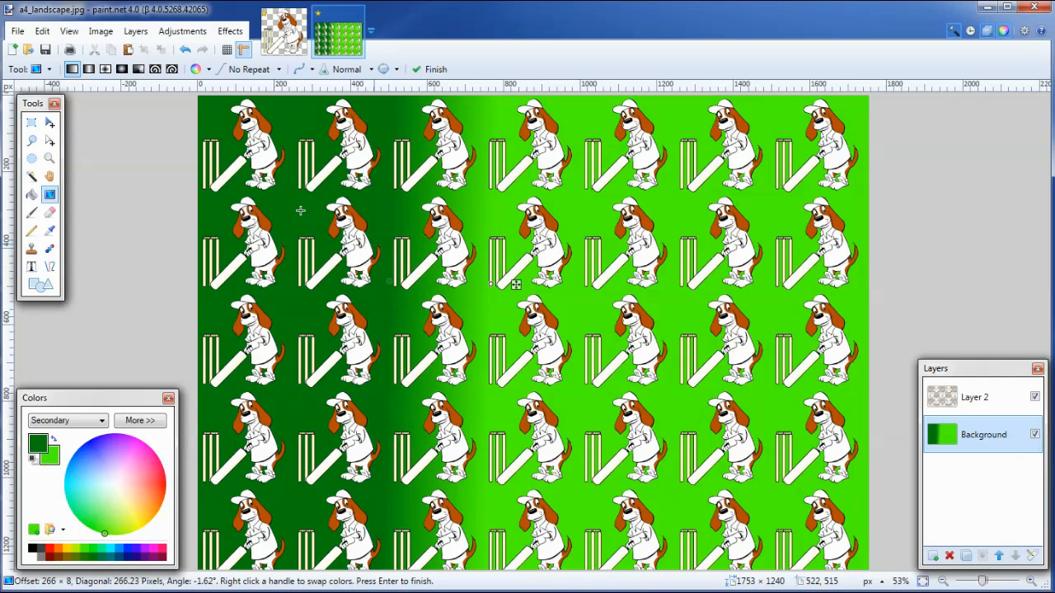
{"action": "left_click", "coordinate": [280, 69]}
{"action": "left_click", "coordinate": [272, 115]}
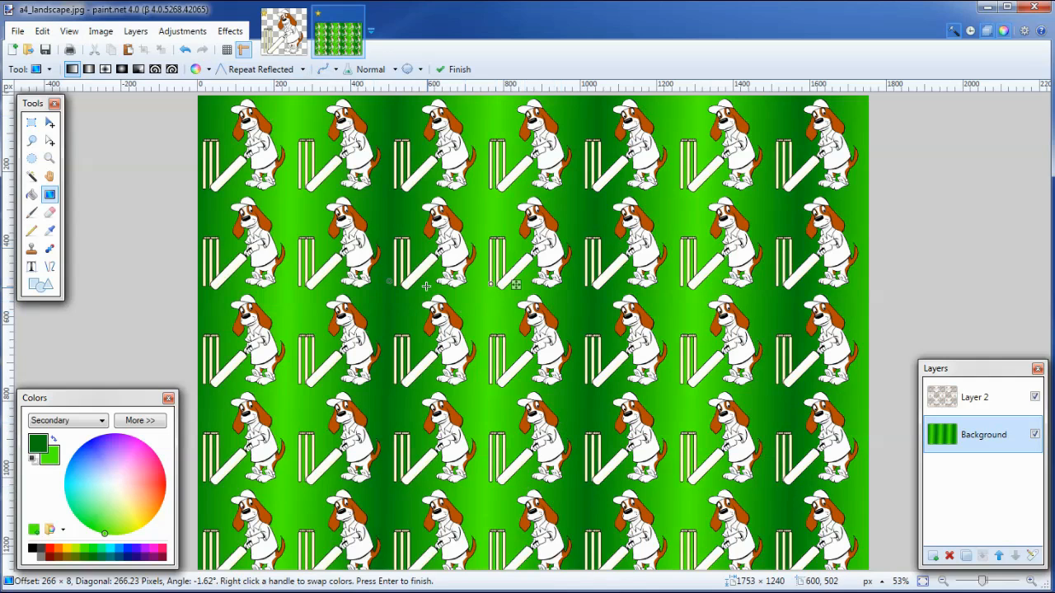
{"action": "left_click_drag", "start_coordinate": [385, 280], "coordinate": [441, 233]}
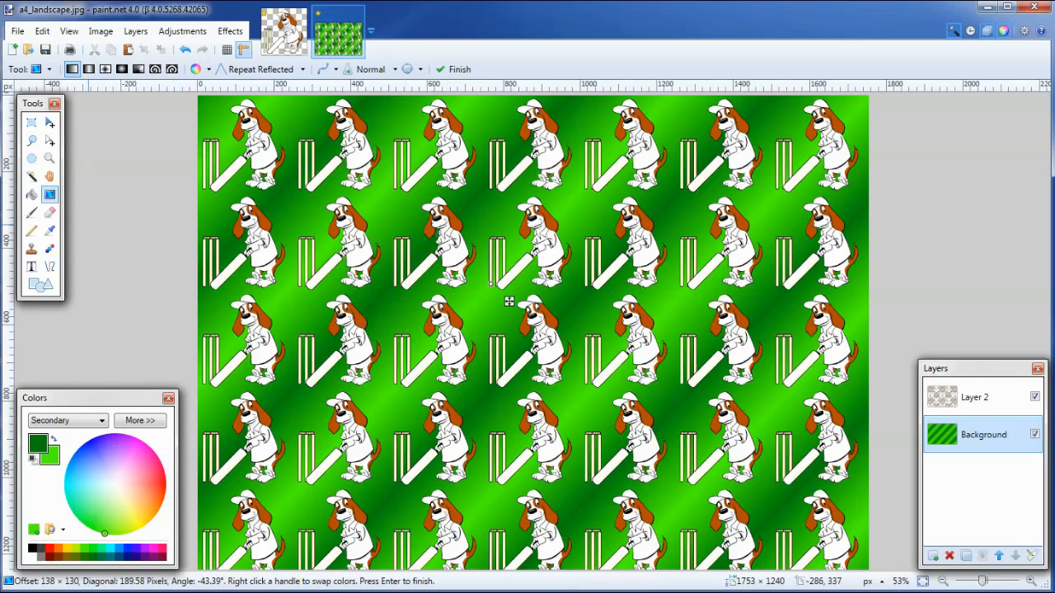
Save a copy of the image in the 150dpi_templates folder as a JPEG named cricket_example
{"action": "left_click", "coordinate": [14, 34]}
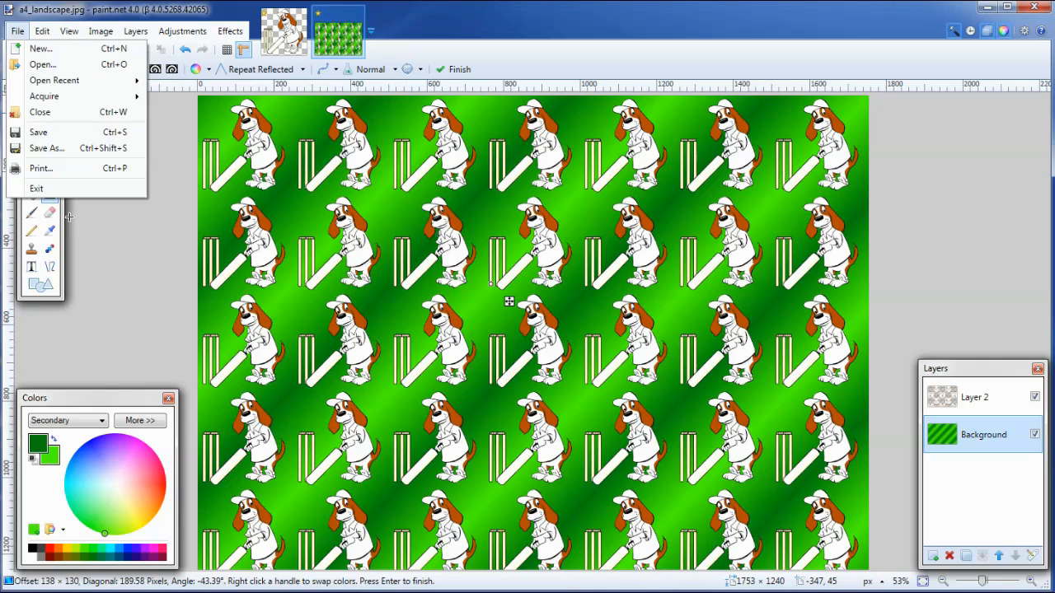
{"action": "left_click", "coordinate": [60, 150]}
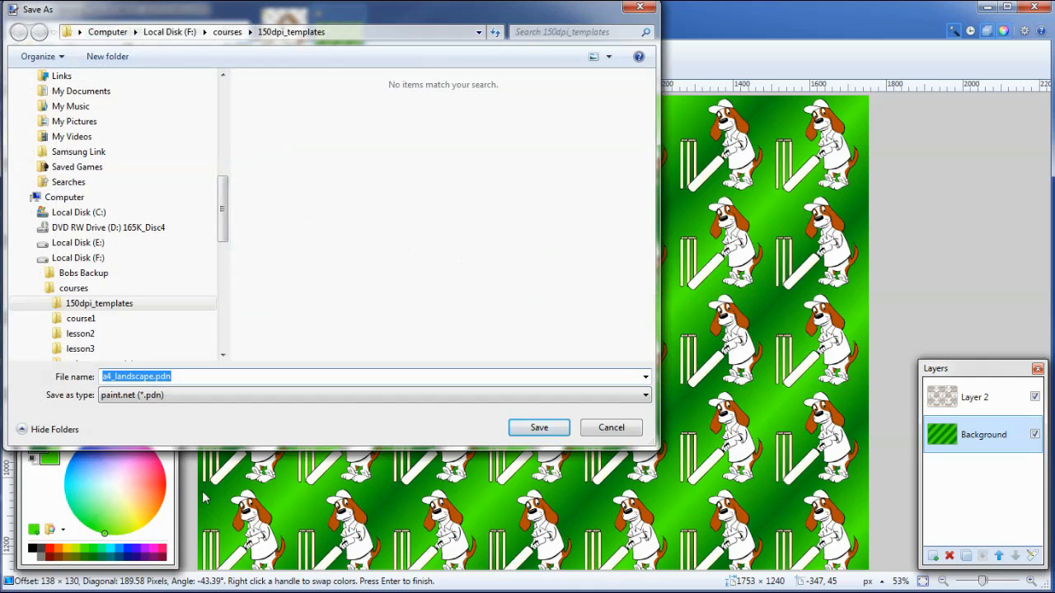
{"action": "left_click", "coordinate": [500, 395]}
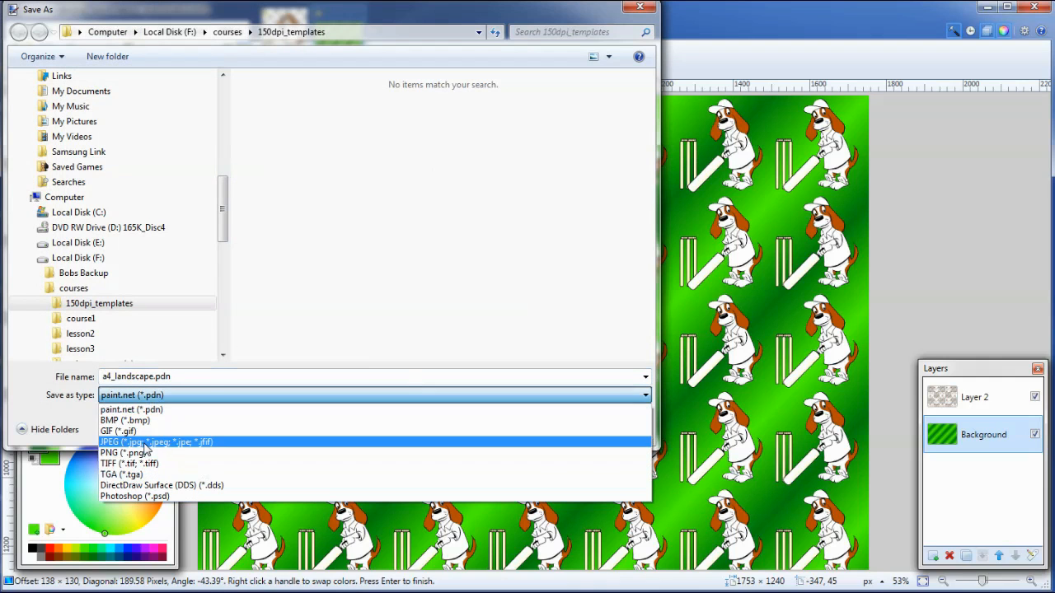
{"action": "left_click", "coordinate": [153, 441]}
{"action": "left_click", "coordinate": [152, 376]}
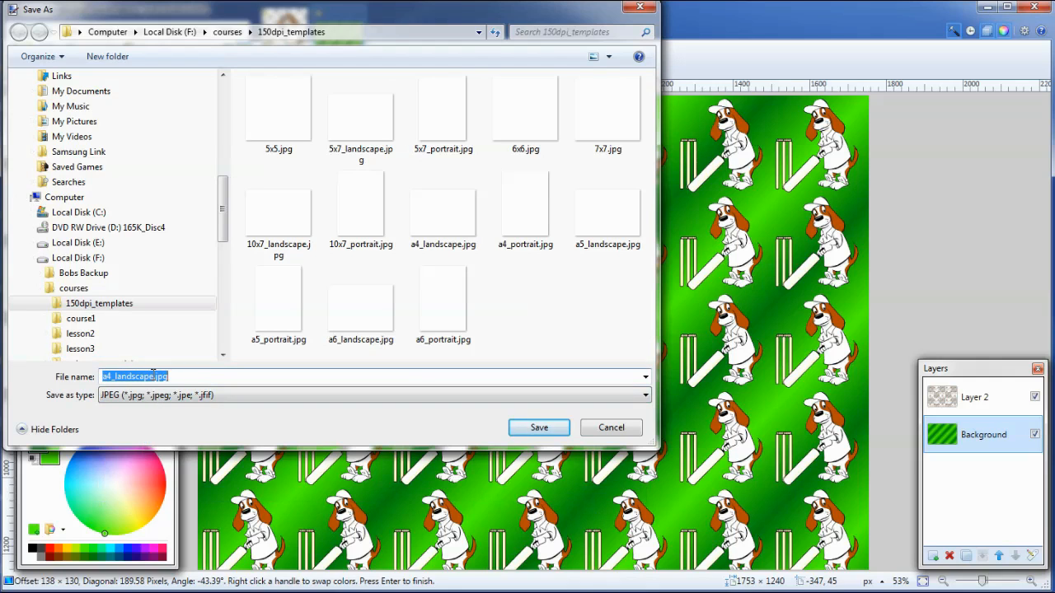
{"action": "left_click_drag", "start_coordinate": [153, 375], "coordinate": [78, 383]}
{"action": "type", "text": "cr"}
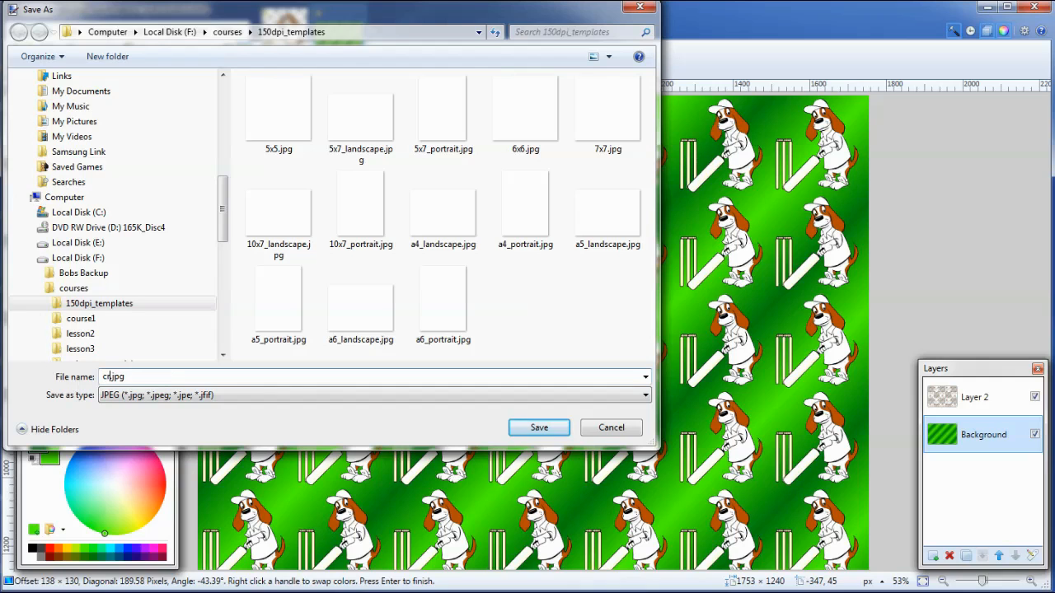
{"action": "type", "text": "icket_example"}
{"action": "left_click", "coordinate": [544, 440]}
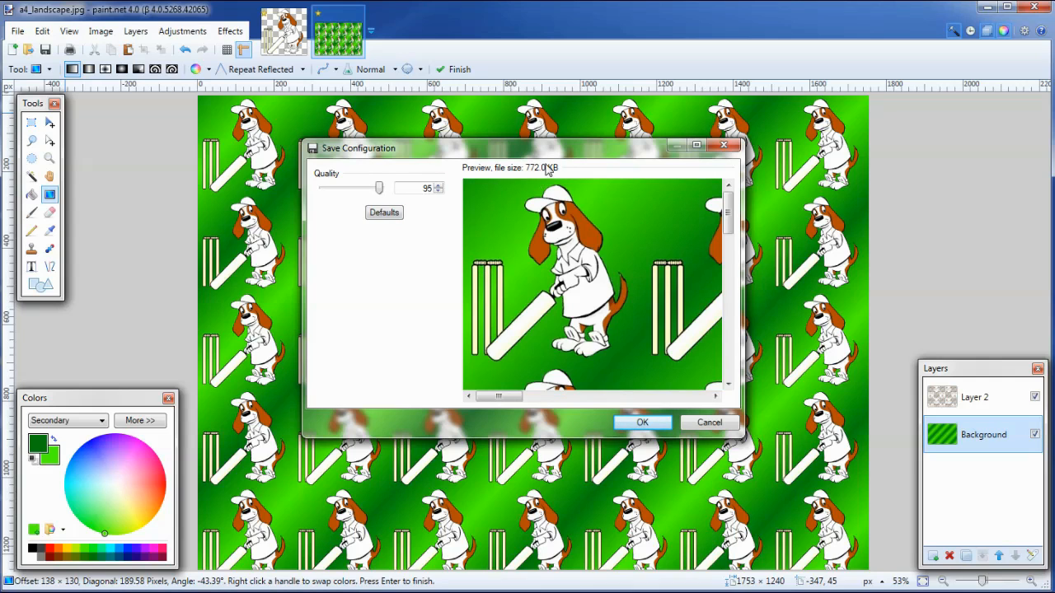
Compare JPEG quality 12 and 100, return the quality to 95, and save the image flattened
{"action": "left_click_drag", "start_coordinate": [379, 191], "coordinate": [331, 202]}
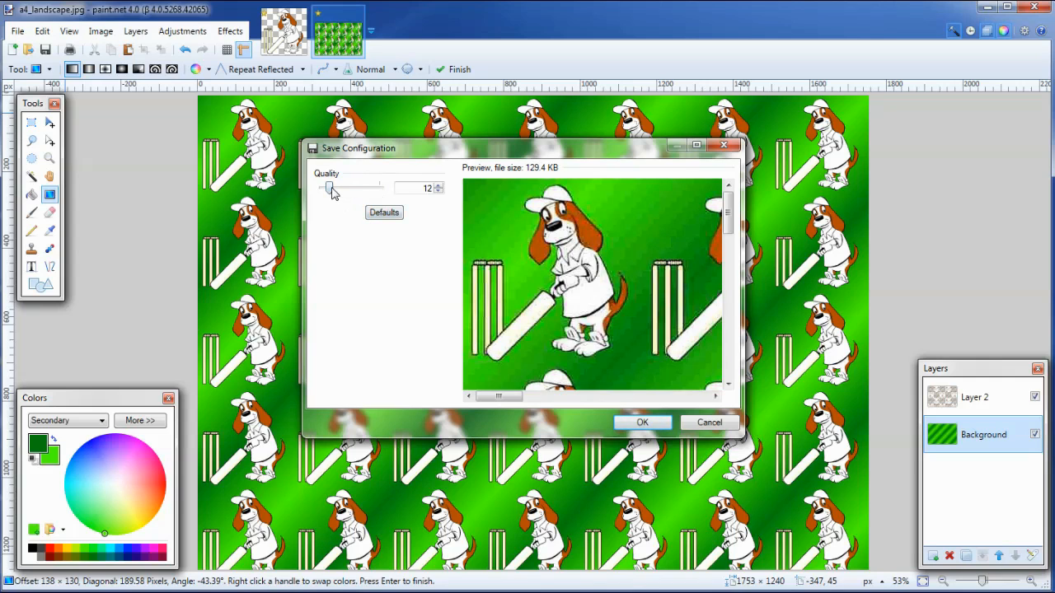
{"action": "left_click_drag", "start_coordinate": [332, 191], "coordinate": [384, 190]}
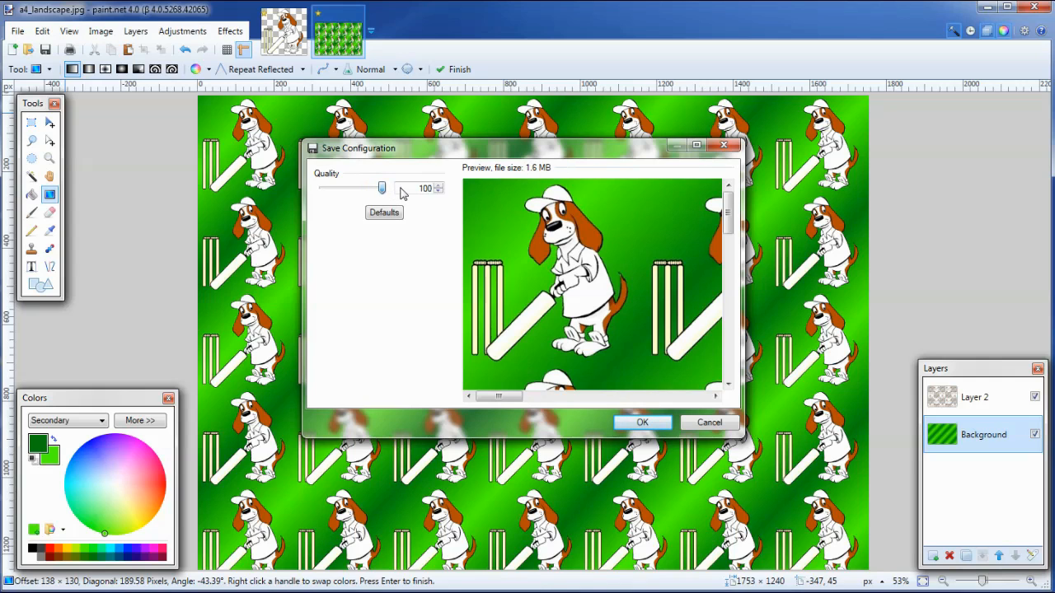
{"action": "left_click_drag", "start_coordinate": [382, 189], "coordinate": [378, 191]}
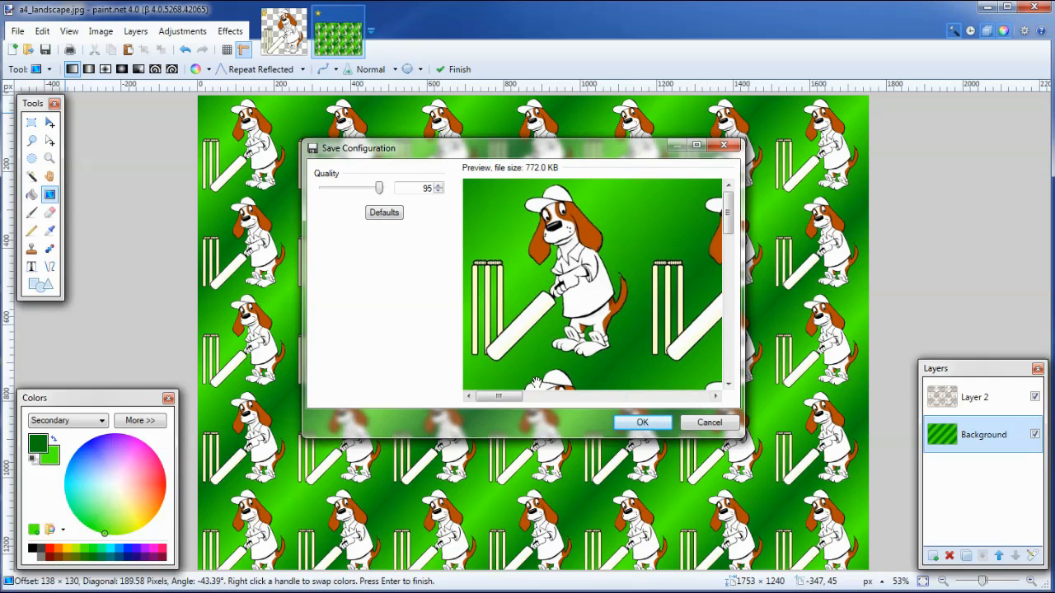
{"action": "left_click", "coordinate": [642, 423]}
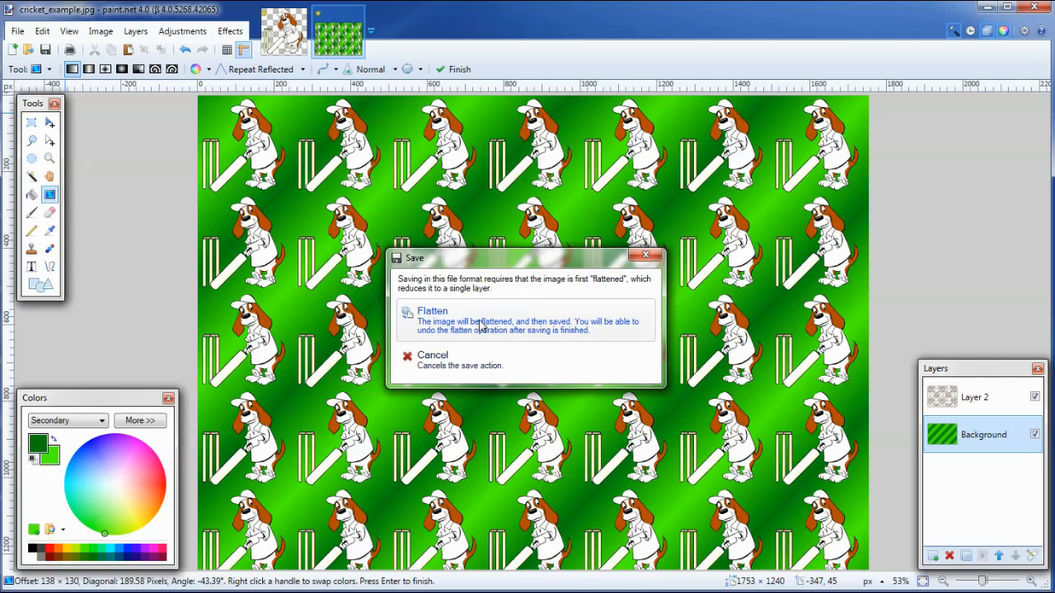
{"action": "left_click", "coordinate": [480, 325]}
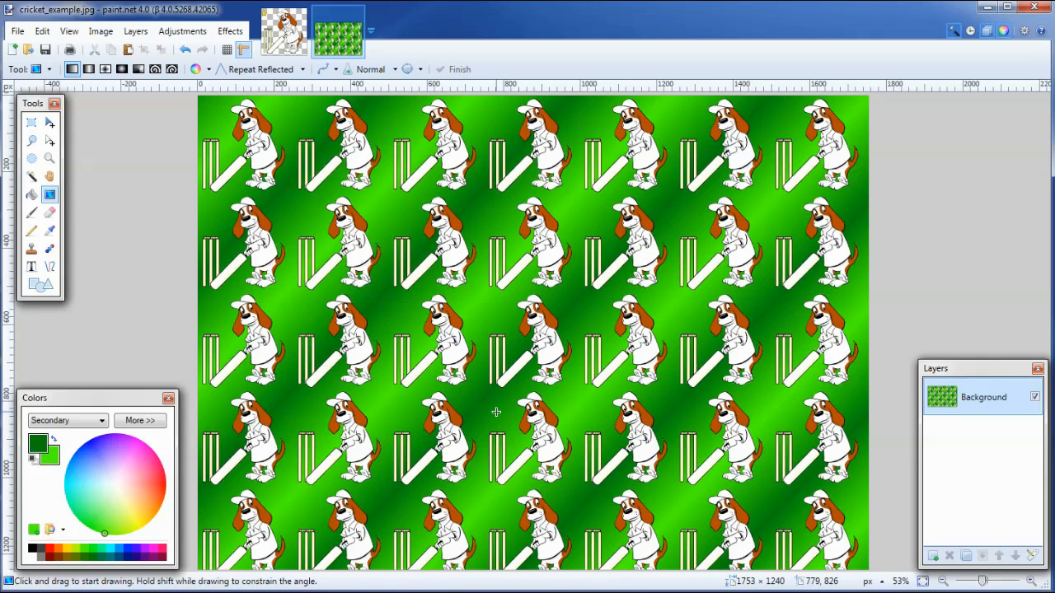
Undo the flattening to restore the separate layers, and erase the entire contents of the Background layer
{"action": "left_click", "coordinate": [42, 31]}
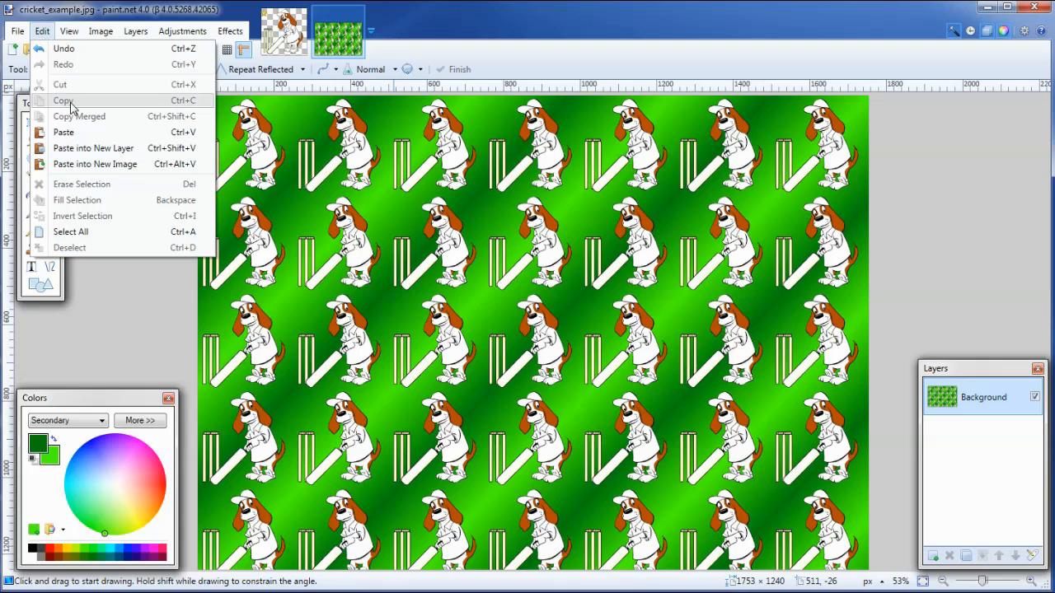
{"action": "left_click", "coordinate": [76, 52]}
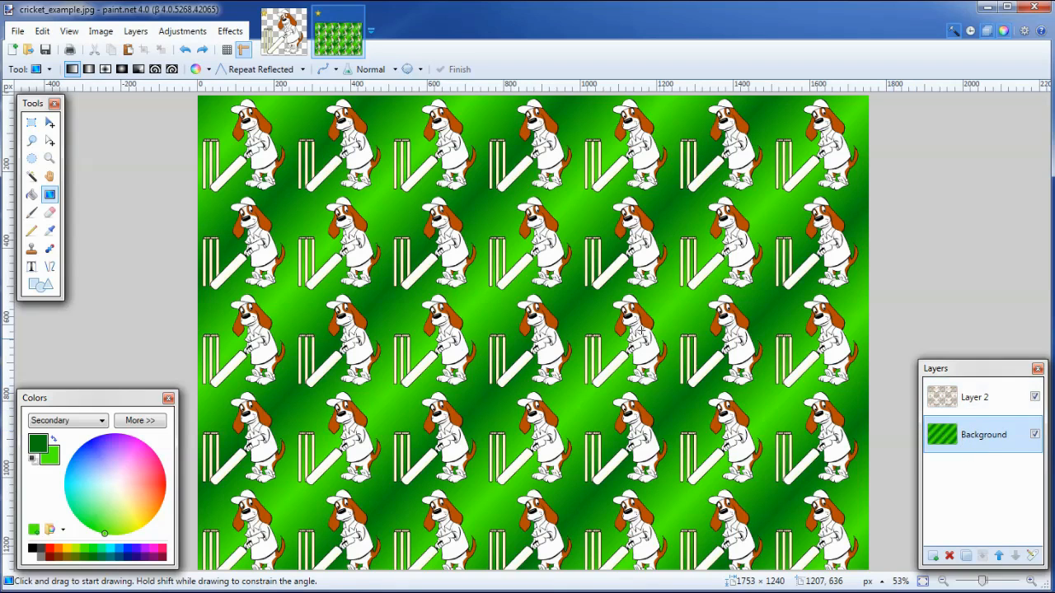
{"action": "left_click", "coordinate": [42, 31]}
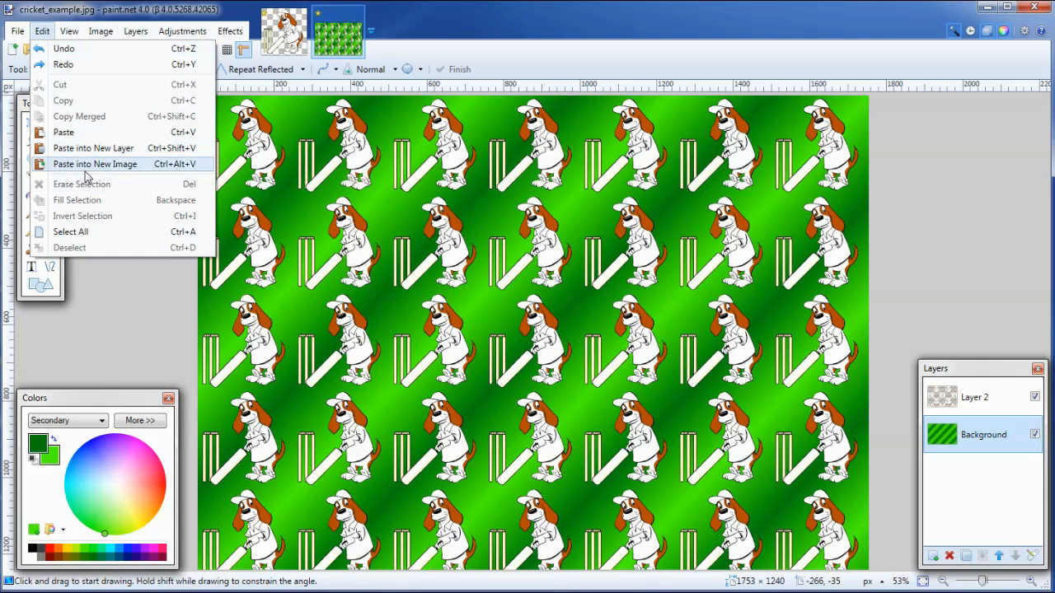
{"action": "left_click", "coordinate": [70, 231]}
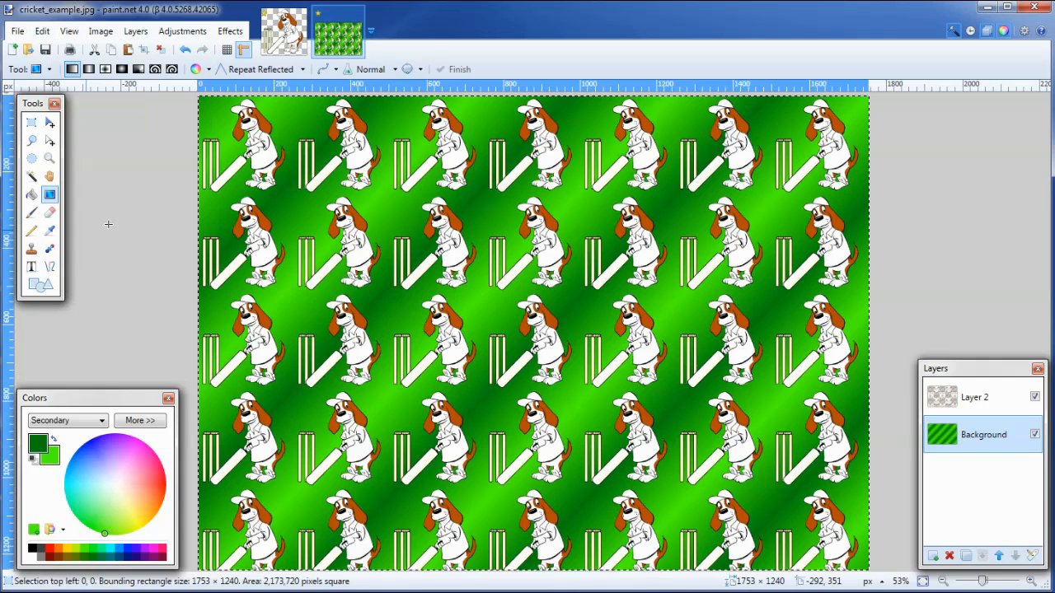
{"action": "key", "text": "Delete"}
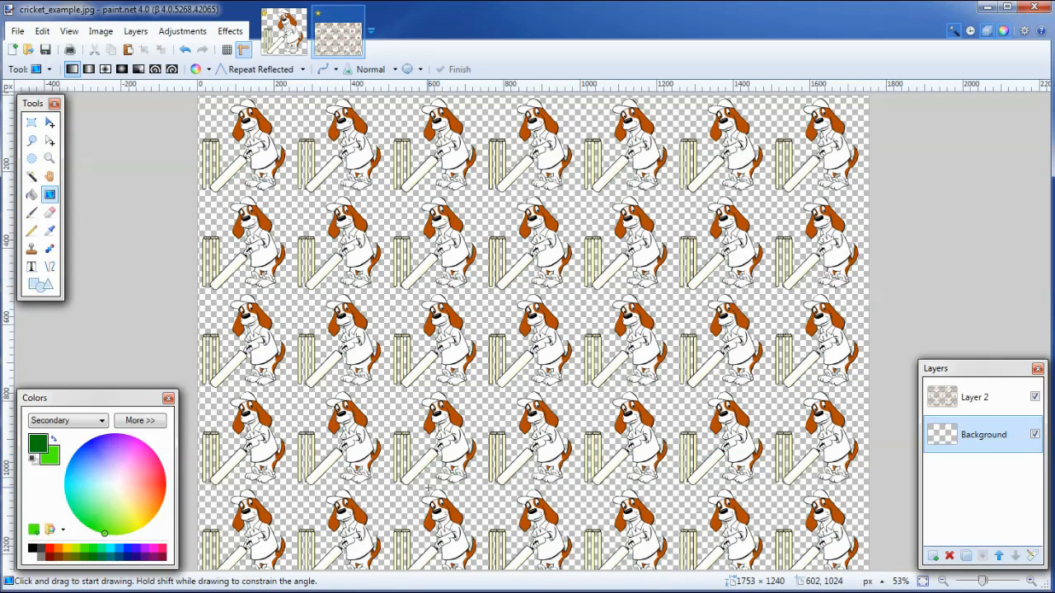
Draw a diagonal reflected gradient on the Background layer with teal as primary and blue as secondary, about 246 pixels long at about -27°
{"action": "left_click", "coordinate": [36, 445]}
{"action": "left_click", "coordinate": [112, 446]}
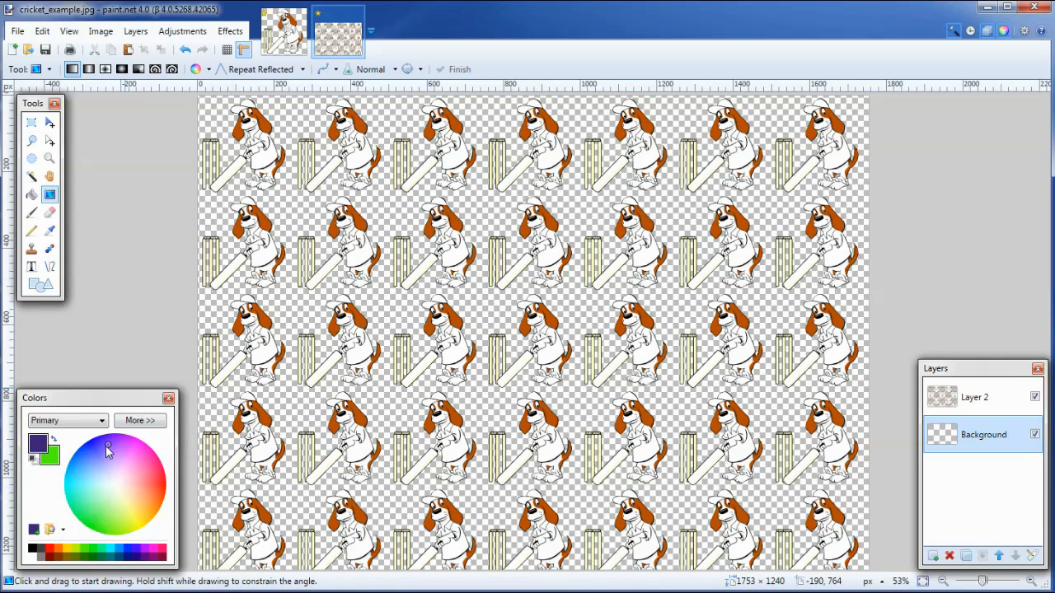
{"action": "left_click", "coordinate": [71, 480]}
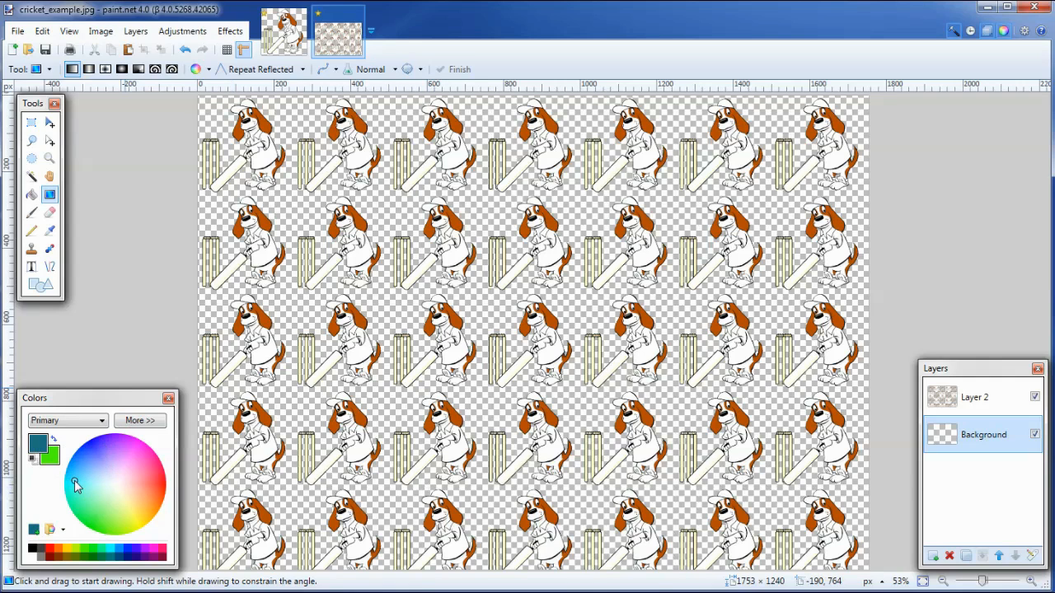
{"action": "left_click", "coordinate": [53, 464]}
{"action": "left_click", "coordinate": [96, 446]}
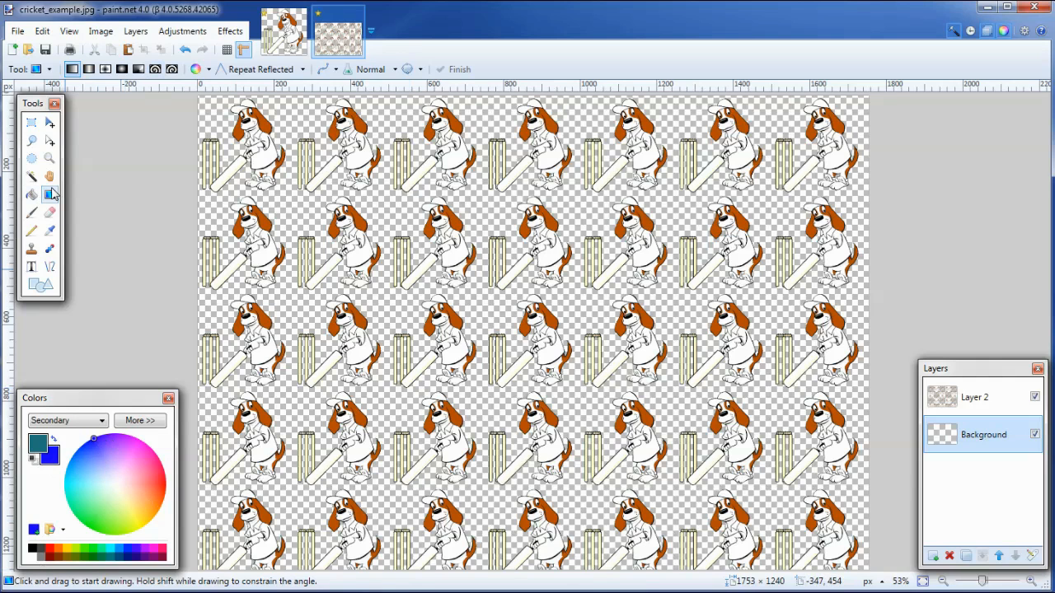
{"action": "left_click_drag", "start_coordinate": [295, 202], "coordinate": [488, 317]}
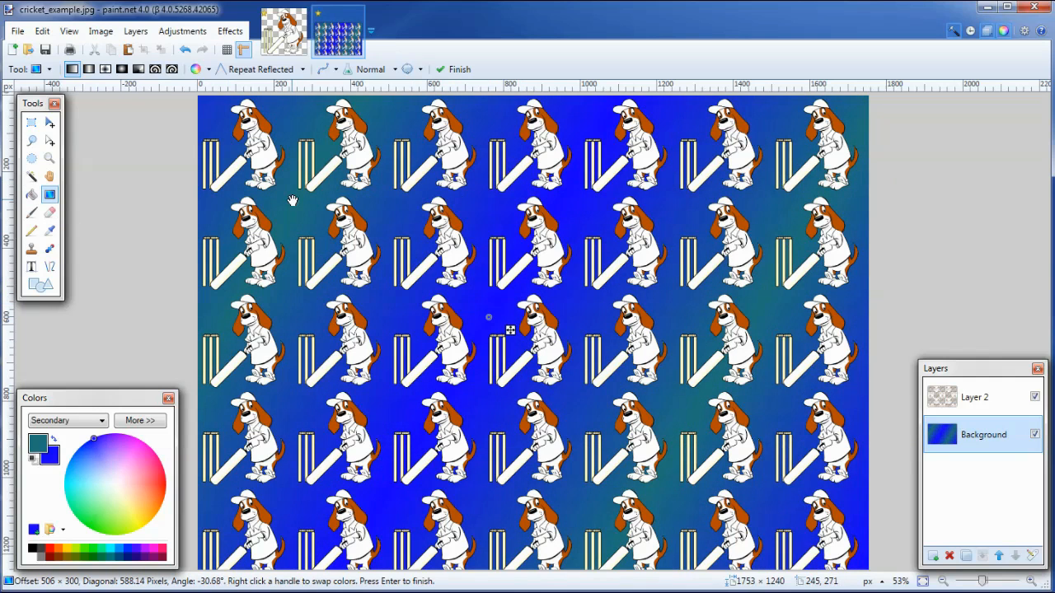
{"action": "left_click_drag", "start_coordinate": [294, 202], "coordinate": [406, 274]}
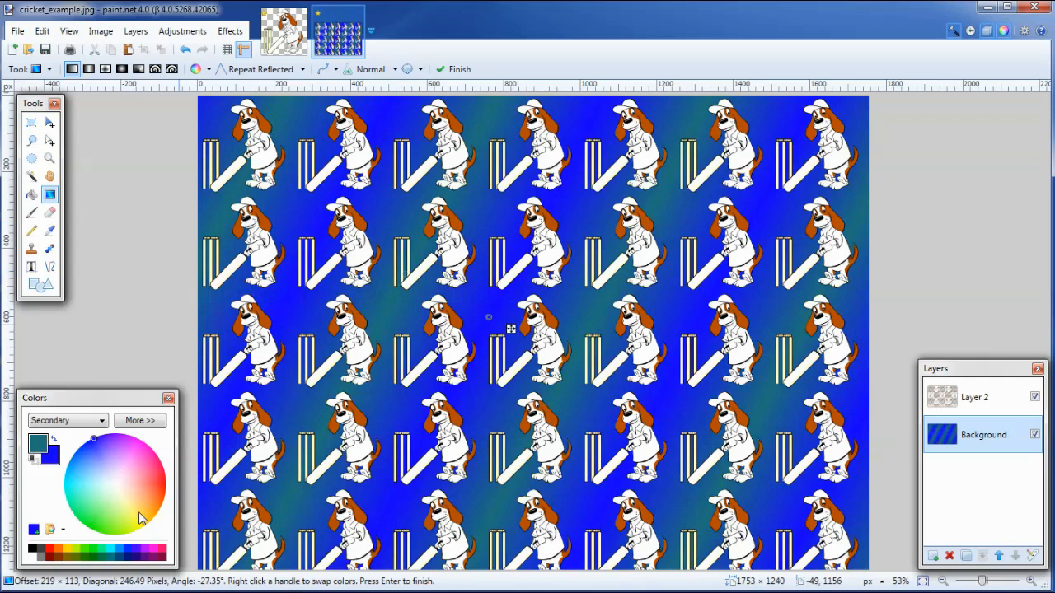
Try other teal shades for the gradient's primary color, settle on bright cyan, and change the gradient type to radial
{"action": "left_click", "coordinate": [38, 443]}
{"action": "left_click", "coordinate": [73, 491]}
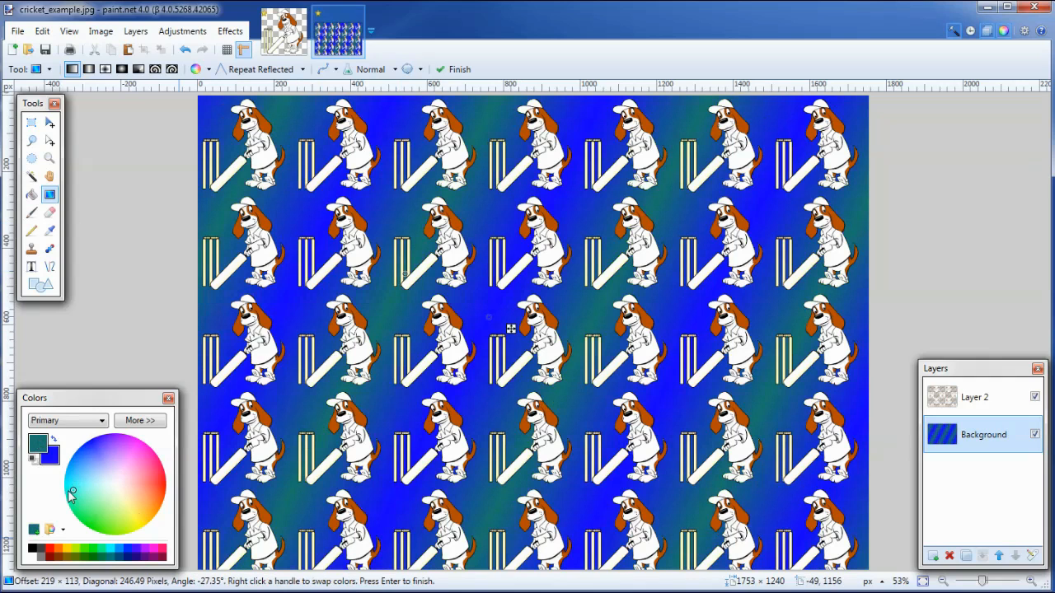
{"action": "left_click", "coordinate": [78, 475]}
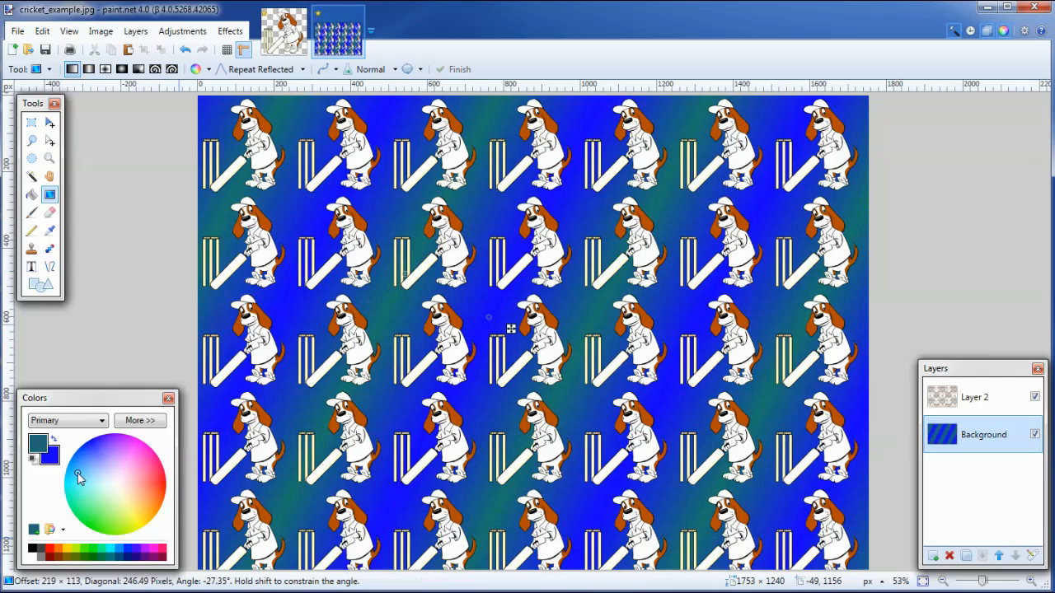
{"action": "left_click_drag", "start_coordinate": [79, 474], "coordinate": [70, 495]}
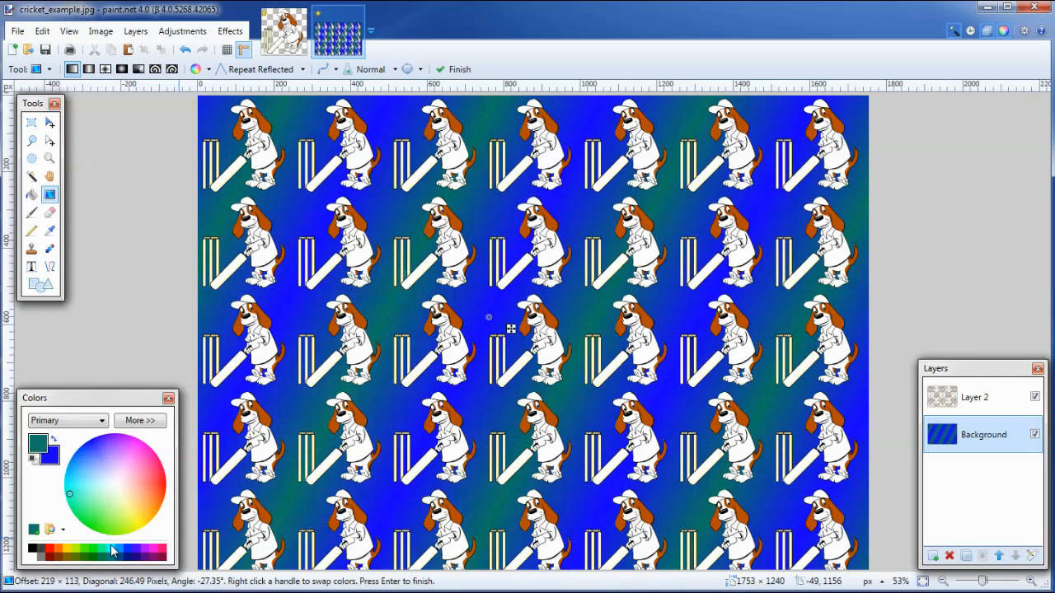
{"action": "left_click", "coordinate": [112, 548]}
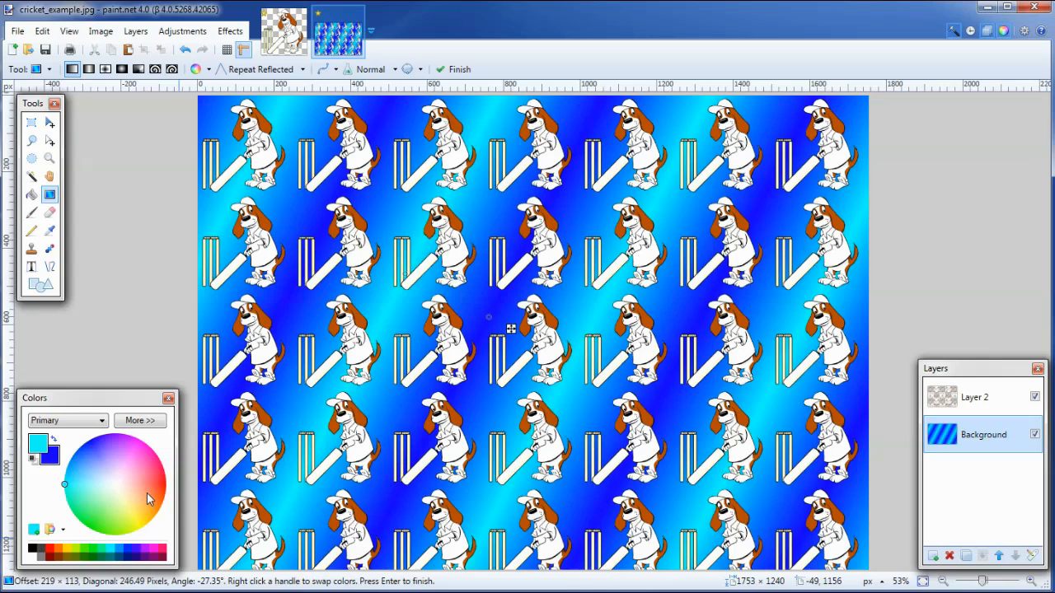
{"action": "left_click", "coordinate": [122, 70]}
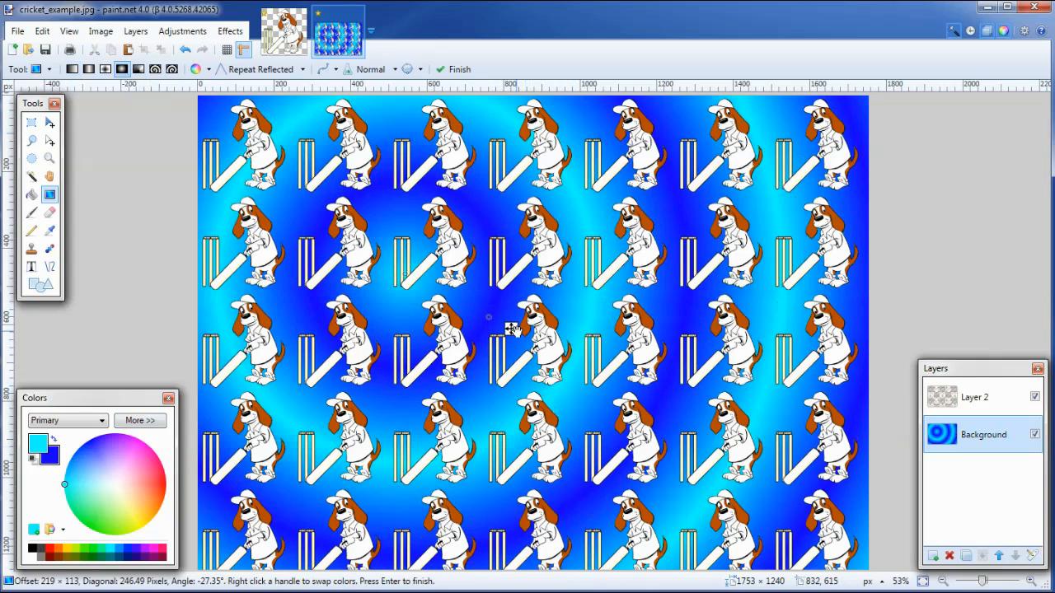
Move the radial gradient so its centre sits near the middle of the page, and view the Seamless Texture Maker plugin's forum page
{"action": "left_click_drag", "start_coordinate": [511, 329], "coordinate": [600, 363]}
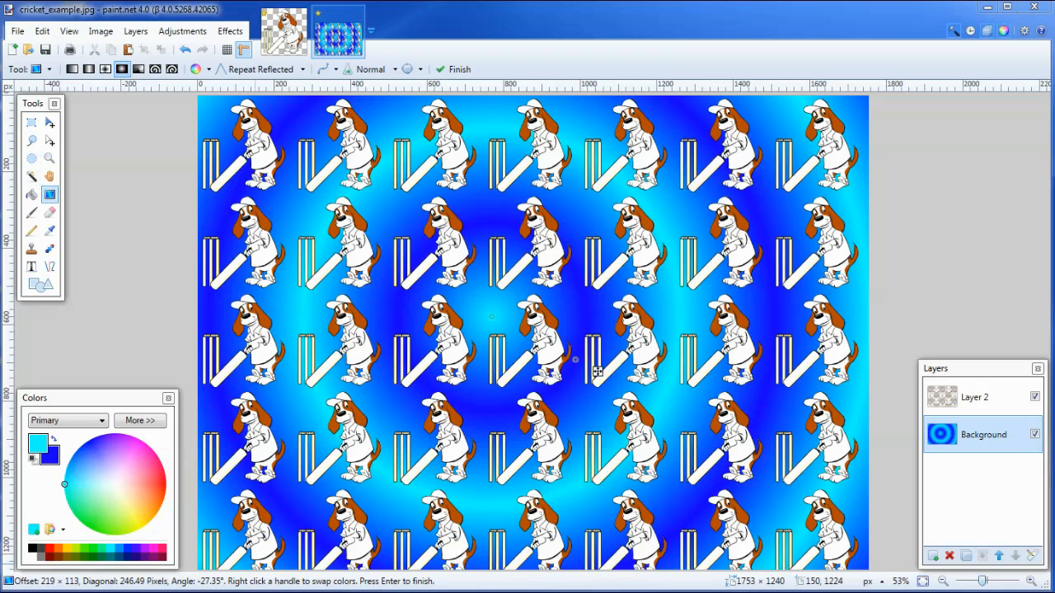
{"action": "left_click", "coordinate": [470, 582]}
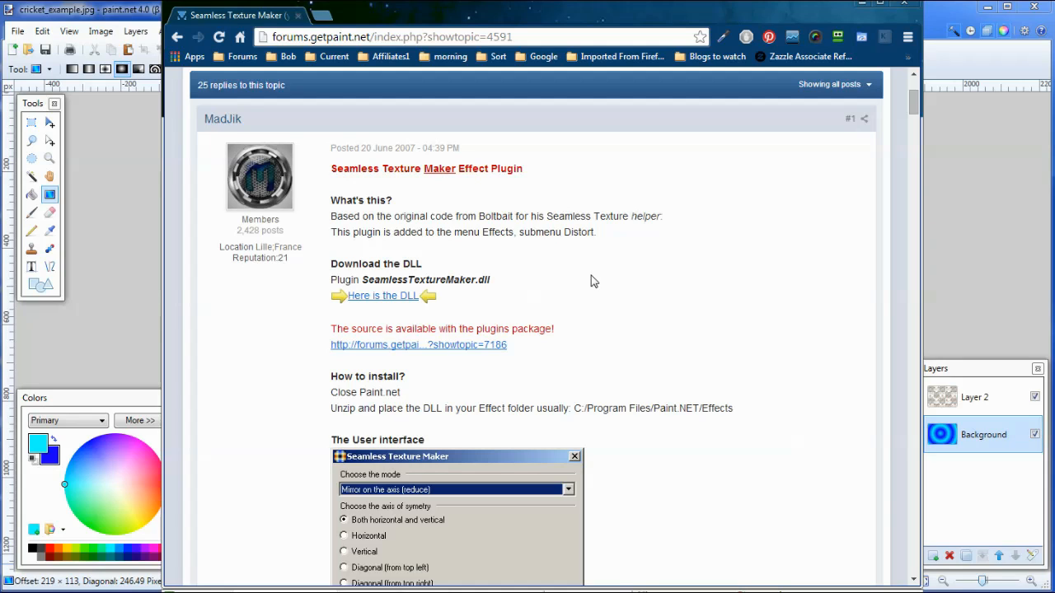
{"action": "left_click", "coordinate": [880, 5]}
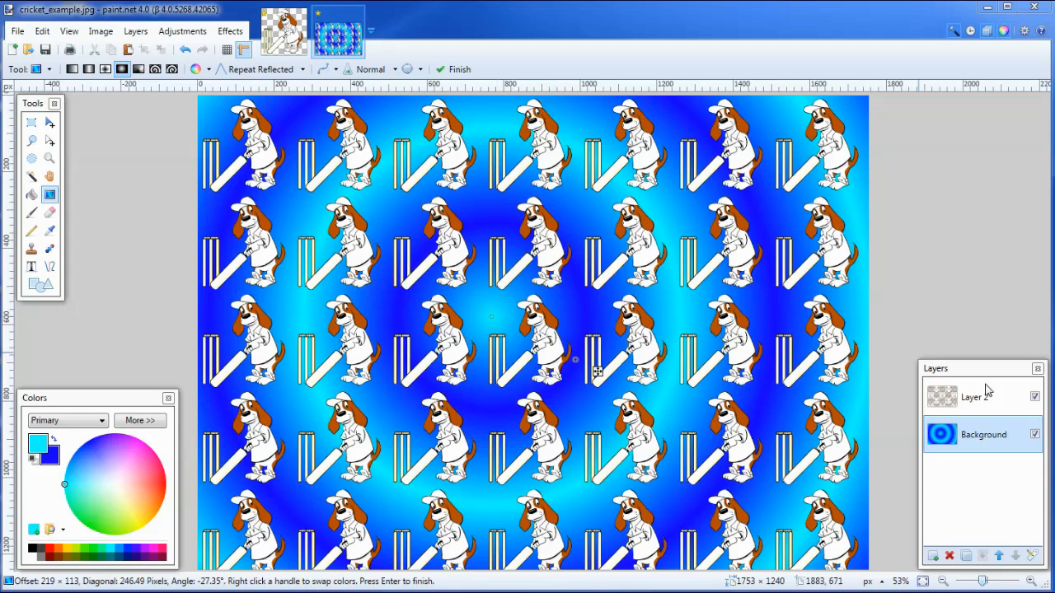
Erase the entire contents of Layer 2, removing the tiled dogs above the gradient
{"action": "left_click", "coordinate": [969, 404]}
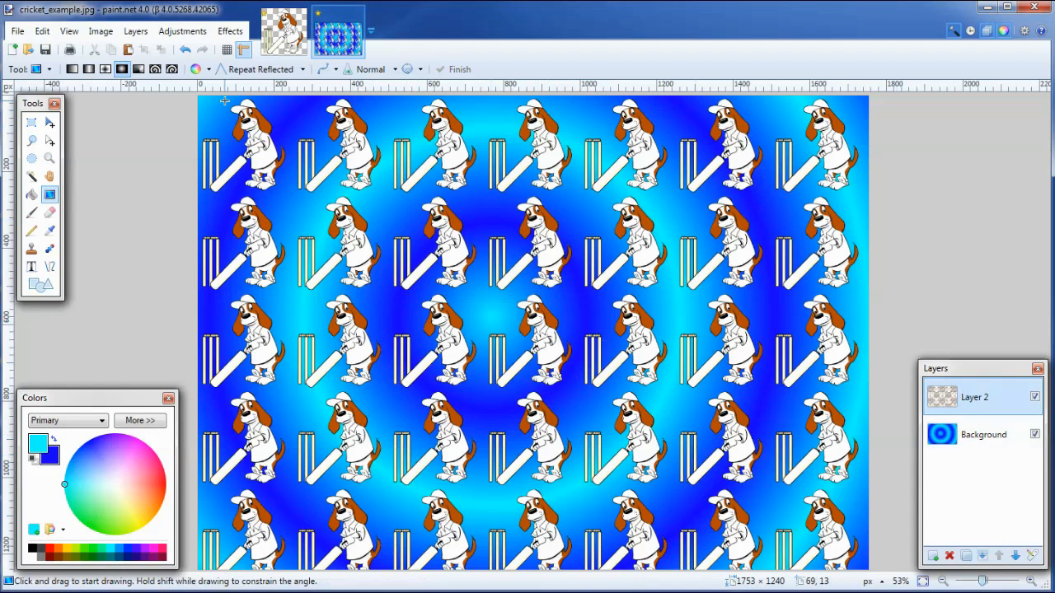
{"action": "left_click", "coordinate": [41, 31]}
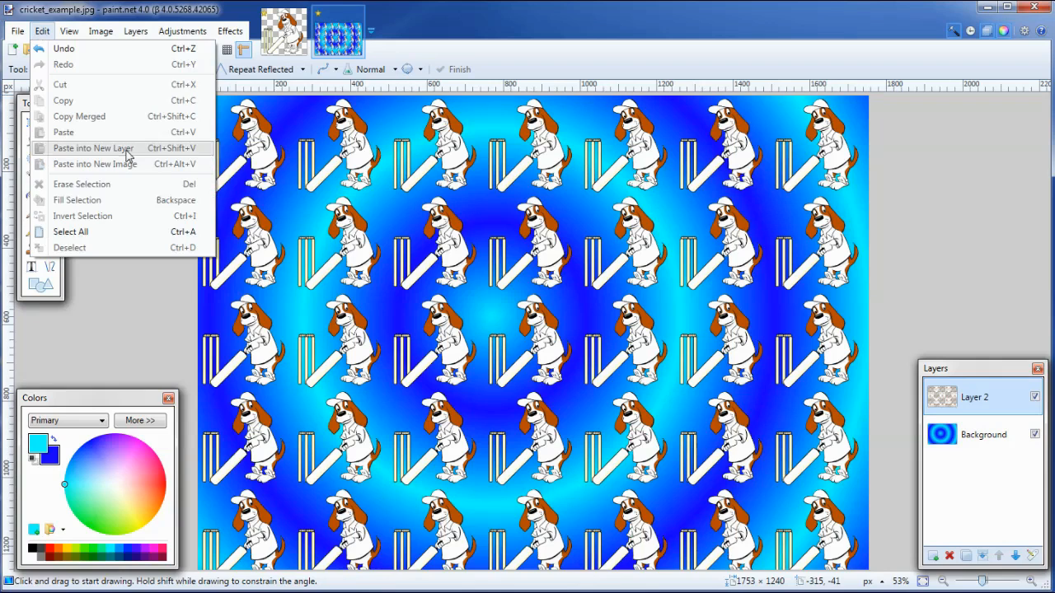
{"action": "left_click", "coordinate": [71, 231]}
{"action": "key", "text": "Delete"}
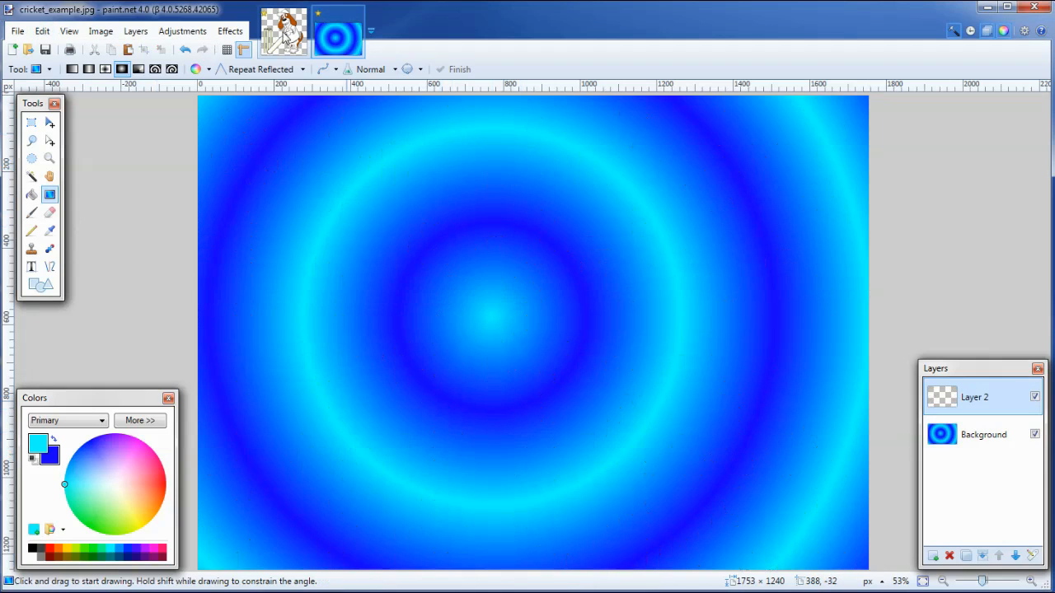
Switch to the brewster_cricket_circle.jpg cutout, clear its selection, and undo the earlier resize to restore the full-size image
{"action": "left_click", "coordinate": [287, 40]}
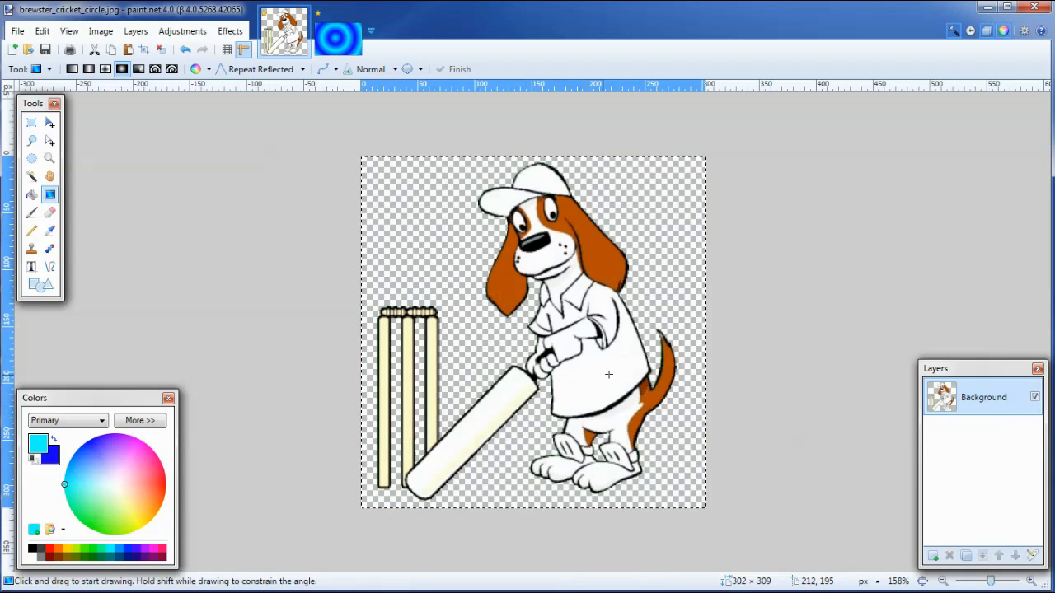
{"action": "key", "text": "ctrl+d"}
{"action": "key", "text": "ctrl+z"}
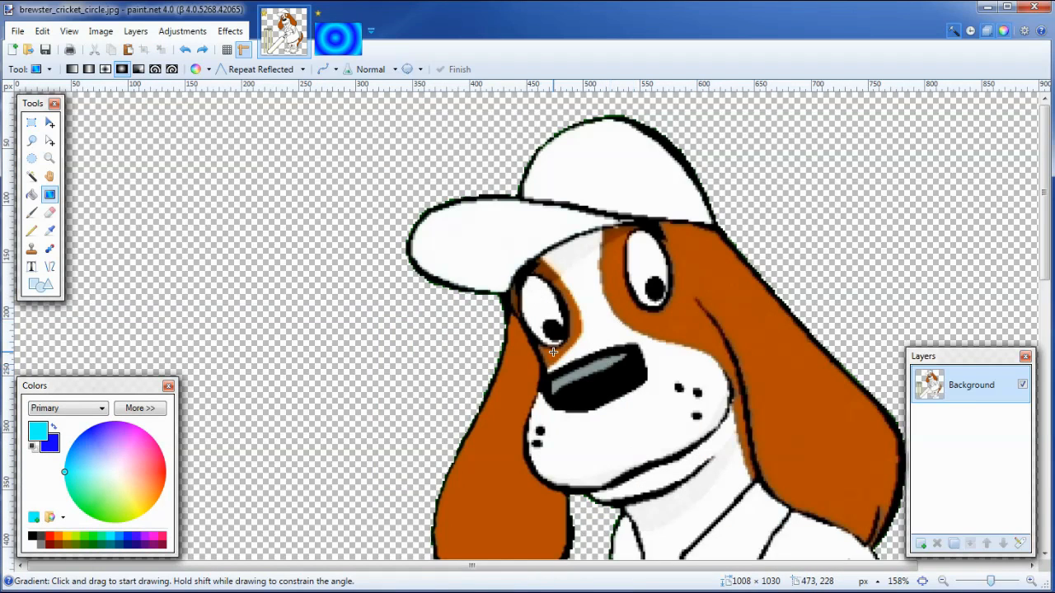
{"action": "scroll", "coordinate": [553, 352], "scroll_direction": "right", "scroll_amount": 3}
{"action": "key", "text": "ctrl+b"}
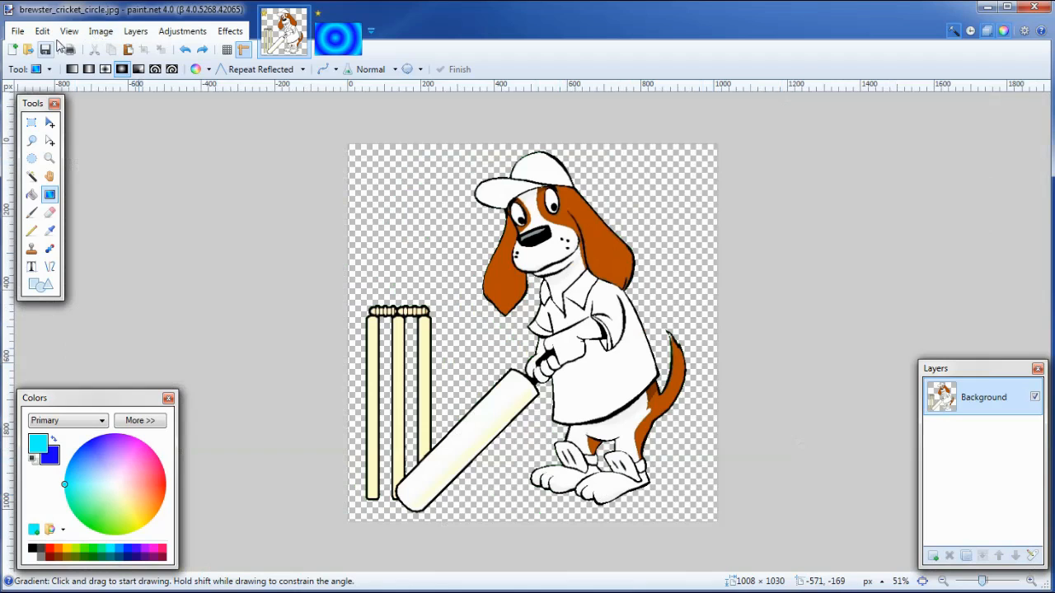
Resize the cricket dog image to 50 percent with Best Quality resampling
{"action": "left_click", "coordinate": [100, 33]}
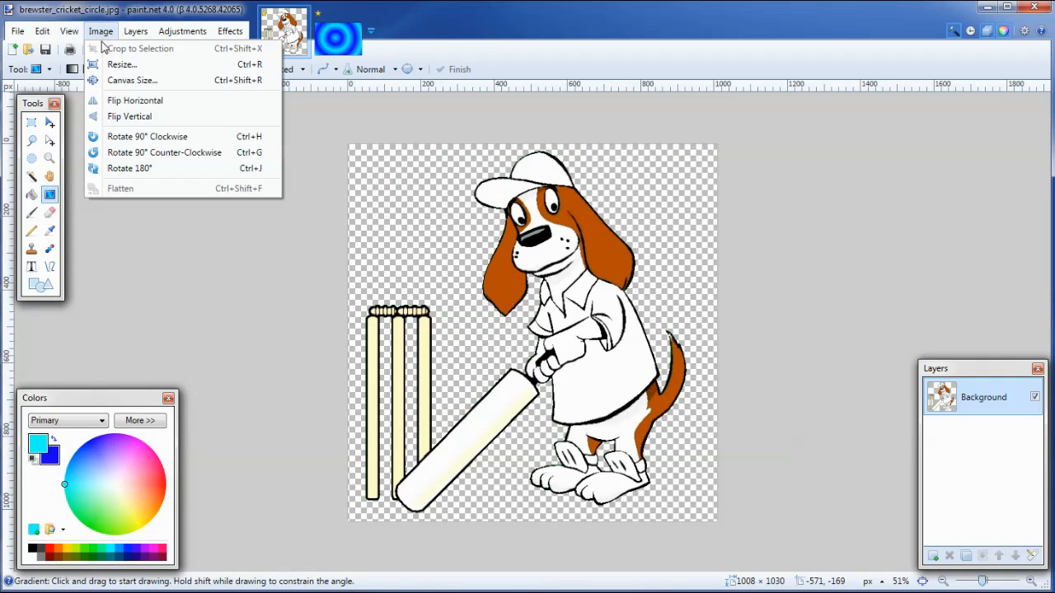
{"action": "left_click", "coordinate": [119, 66]}
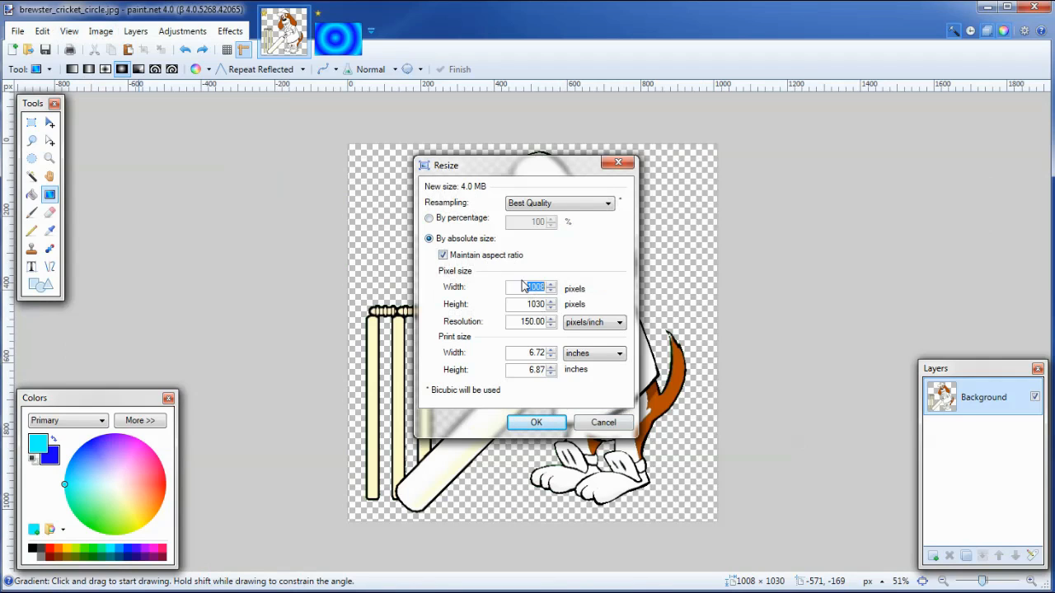
{"action": "left_click", "coordinate": [429, 219]}
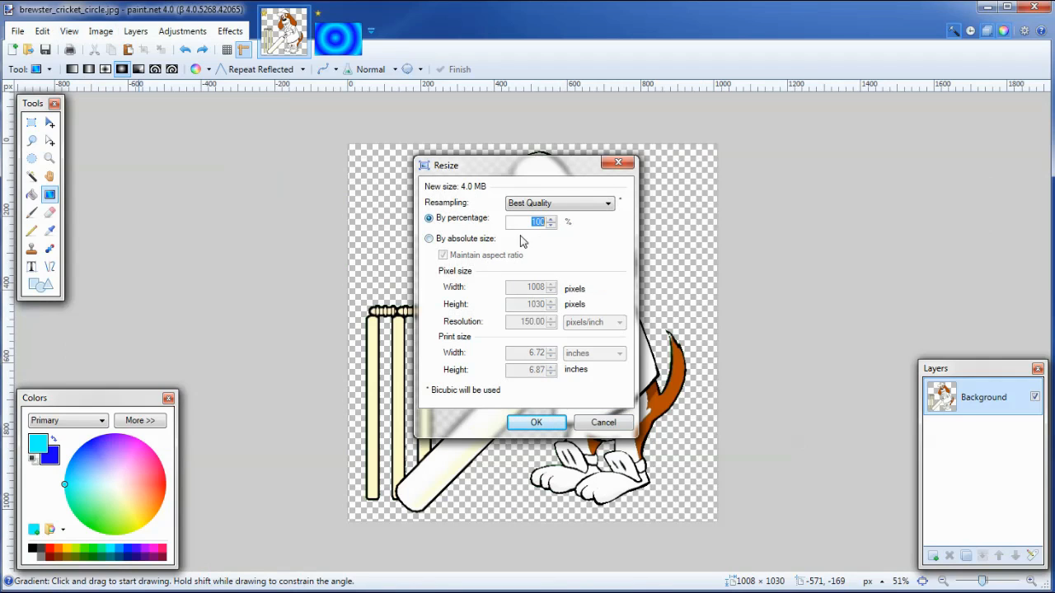
{"action": "type", "text": "5"}
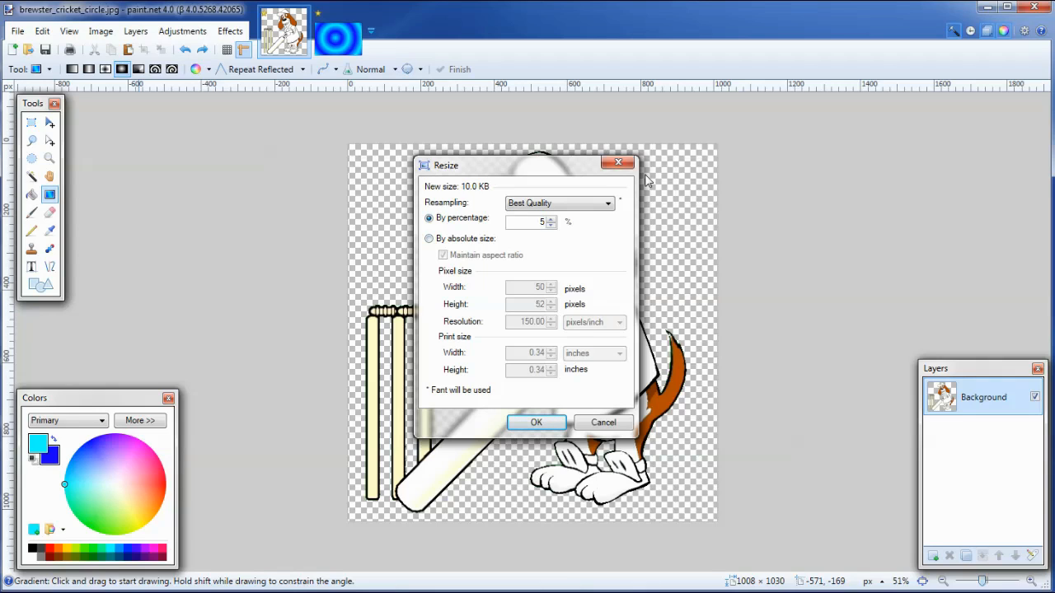
{"action": "type", "text": "0"}
{"action": "left_click", "coordinate": [535, 424]}
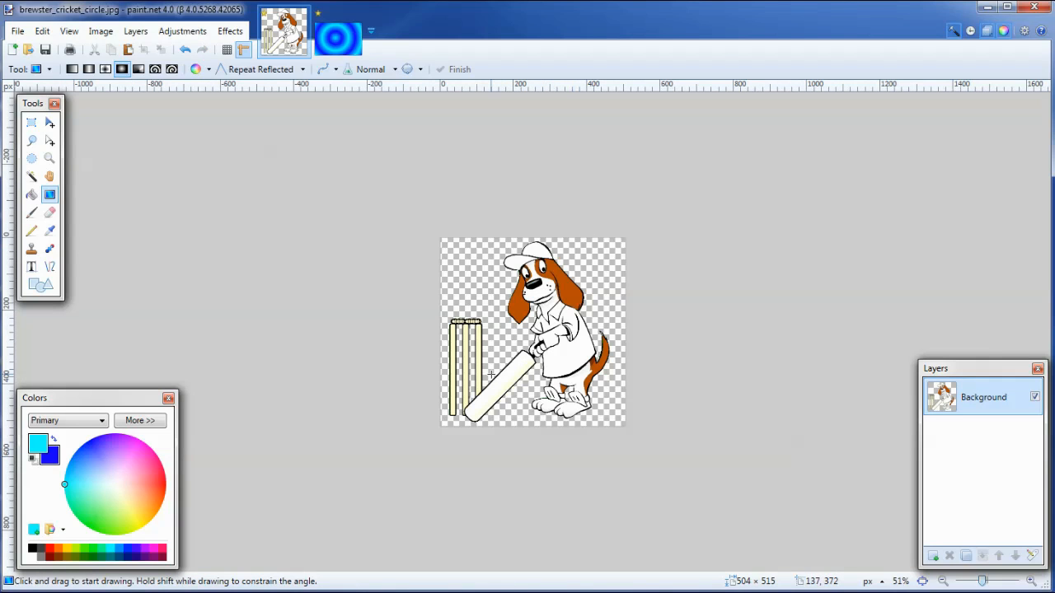
{"action": "key", "text": "ctrl+0"}
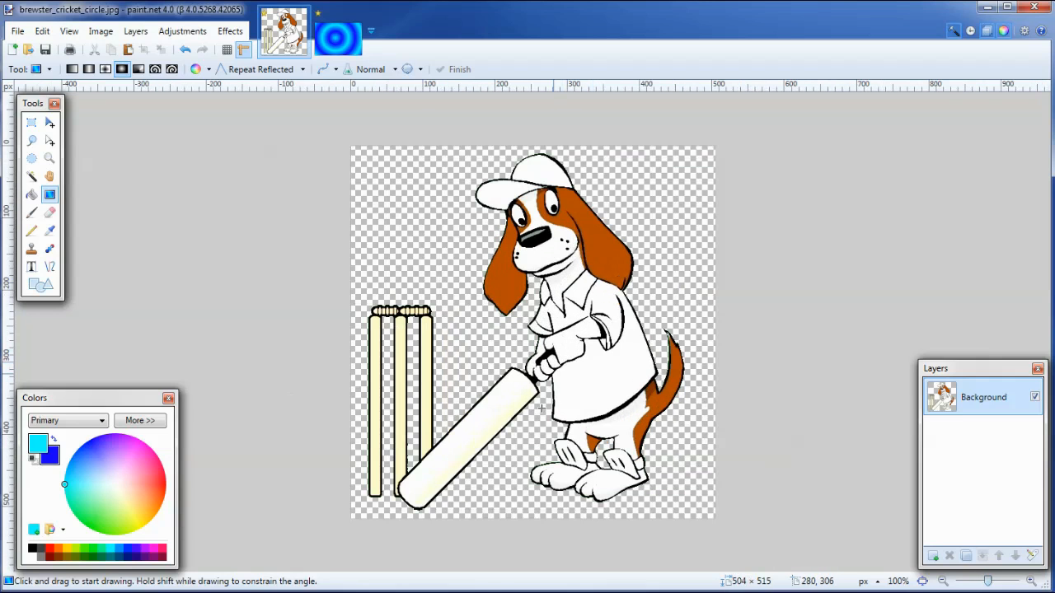
Scale the whole dog cutout down to about 291 × 297 pixels, centre it on the canvas, and deselect it
{"action": "left_click", "coordinate": [45, 33]}
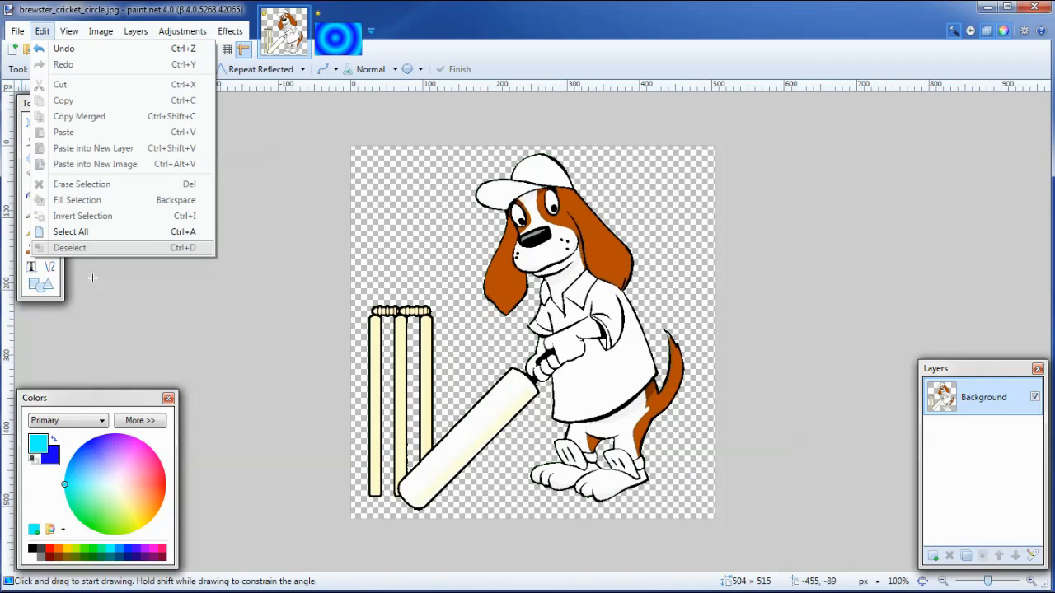
{"action": "left_click", "coordinate": [71, 232]}
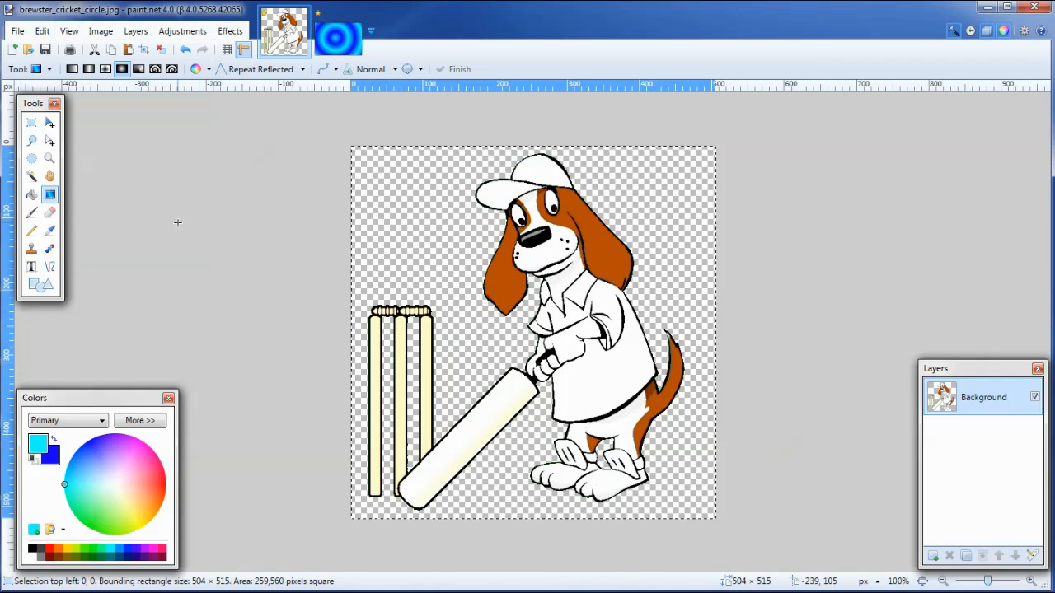
{"action": "left_click", "coordinate": [49, 124]}
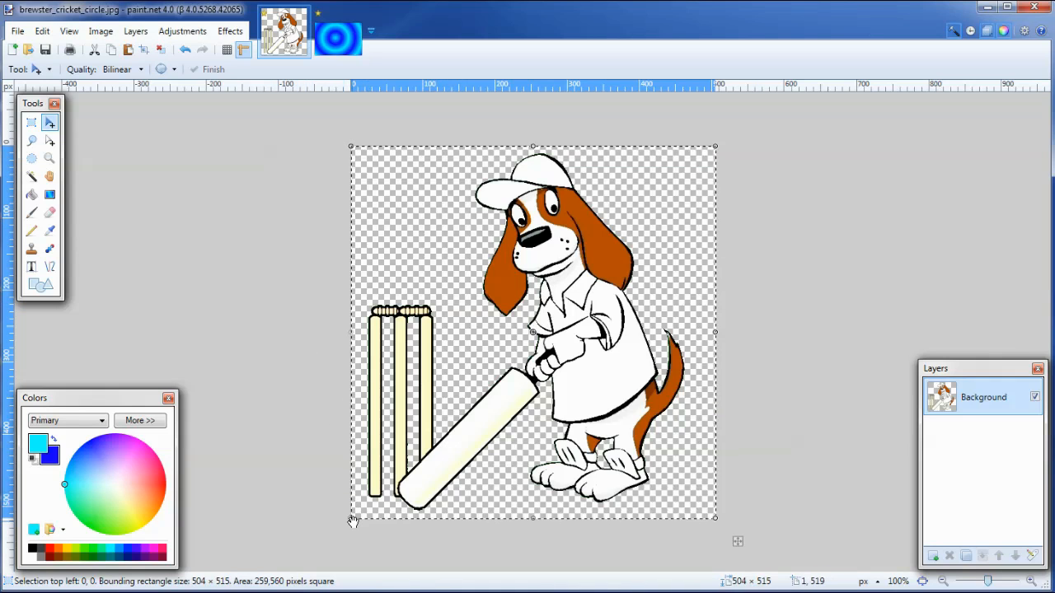
{"action": "left_click_drag", "start_coordinate": [354, 508], "coordinate": [506, 361]}
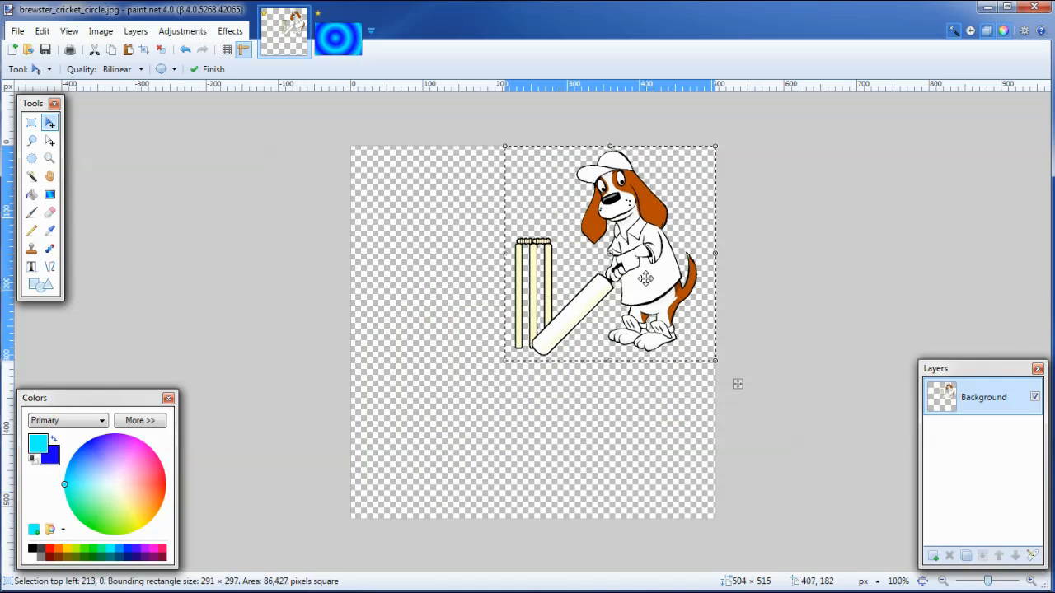
{"action": "left_click_drag", "start_coordinate": [738, 383], "coordinate": [671, 460]}
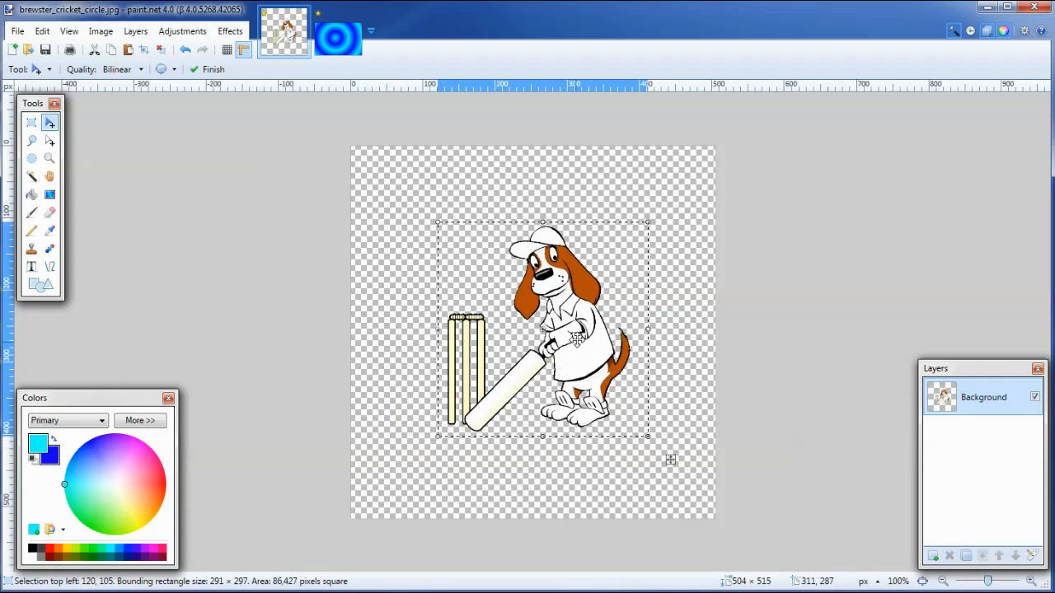
{"action": "left_click_drag", "start_coordinate": [577, 340], "coordinate": [566, 340]}
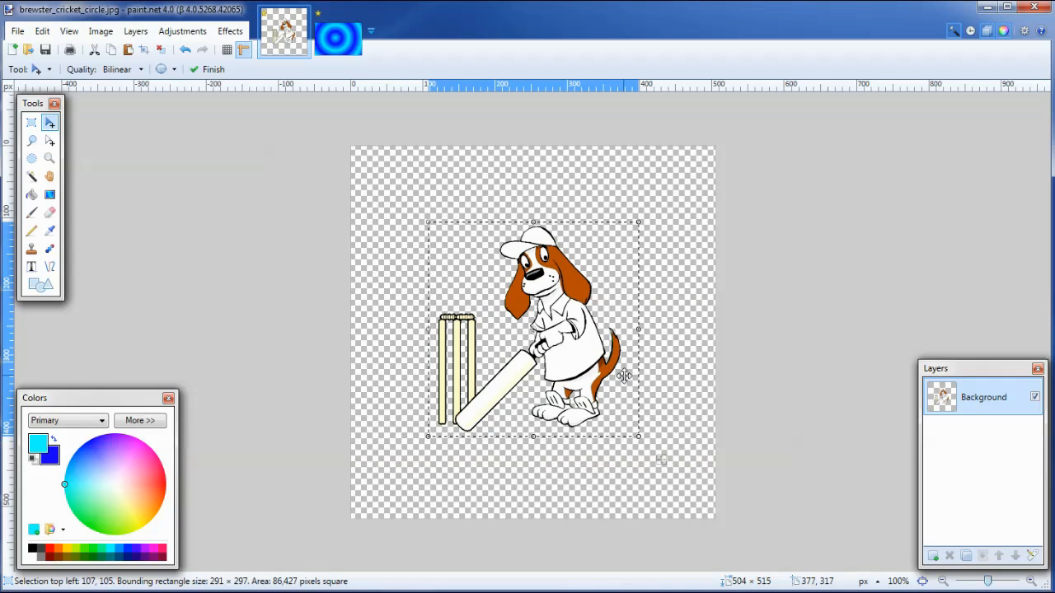
{"action": "left_click", "coordinate": [161, 50]}
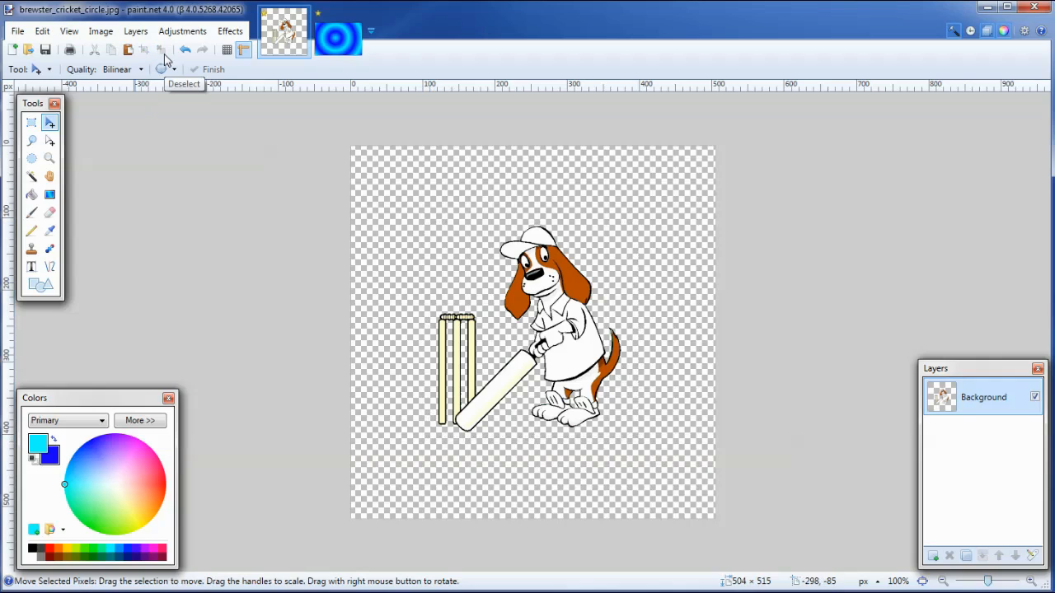
Start the Seamless Texture Maker effect with Normal+Cut blend Lighten mode and include transparent pixels
{"action": "left_click", "coordinate": [232, 33]}
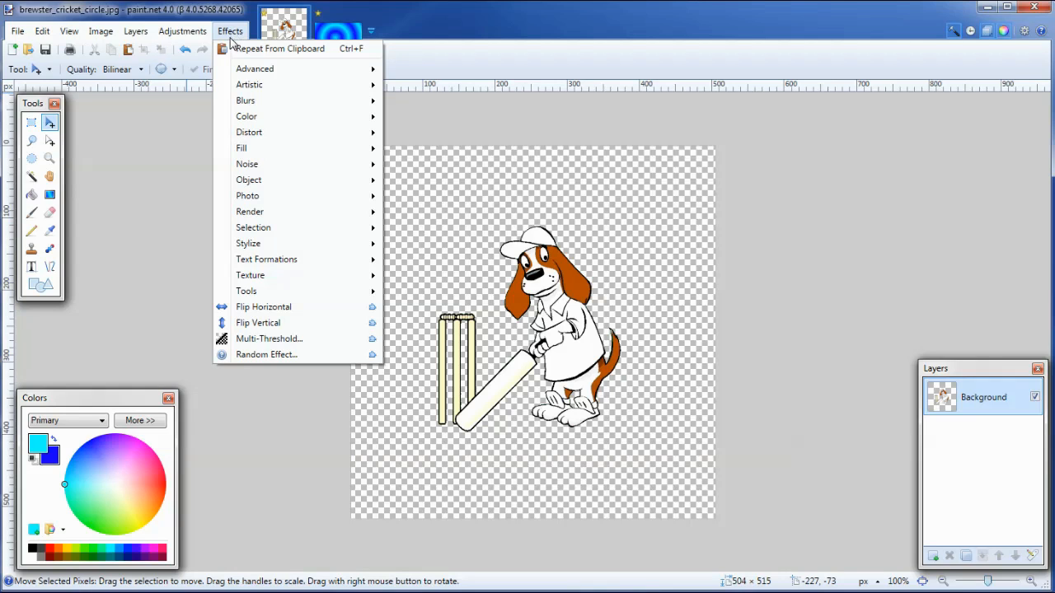
{"action": "mouse_move", "coordinate": [303, 142]}
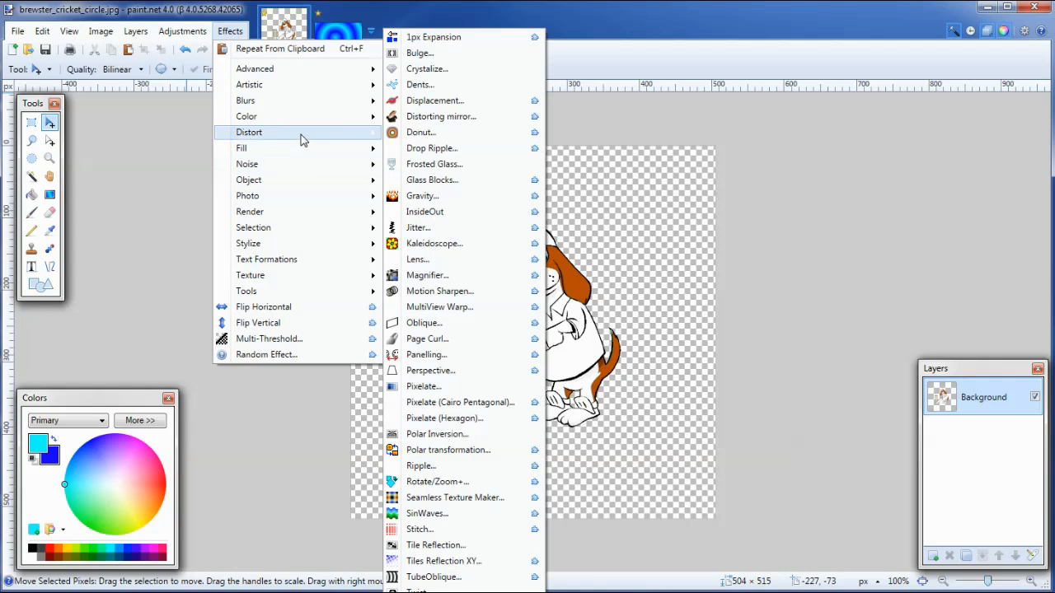
{"action": "left_click", "coordinate": [451, 499]}
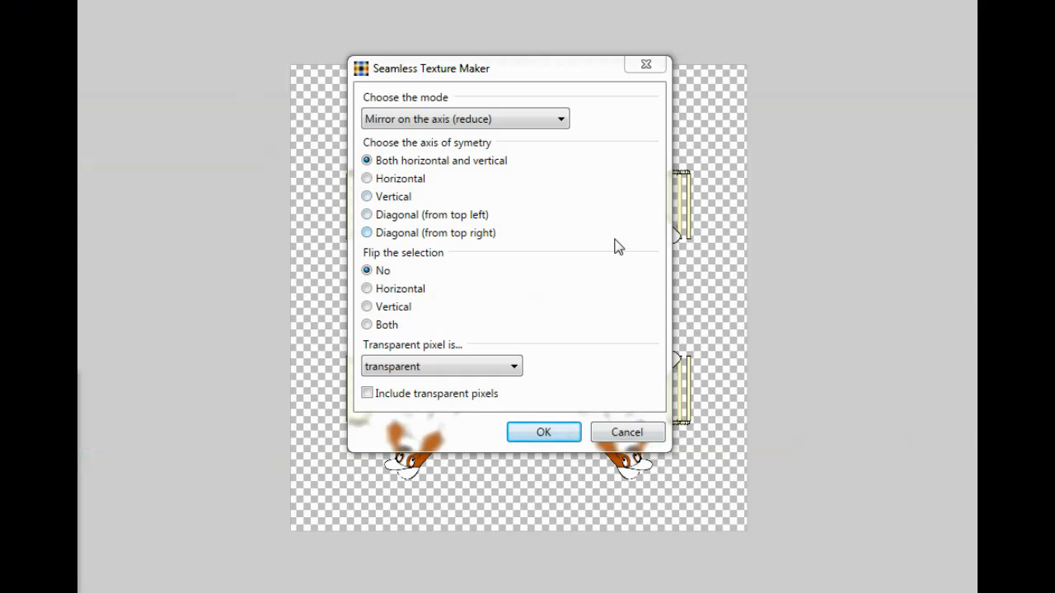
{"action": "left_click", "coordinate": [478, 123]}
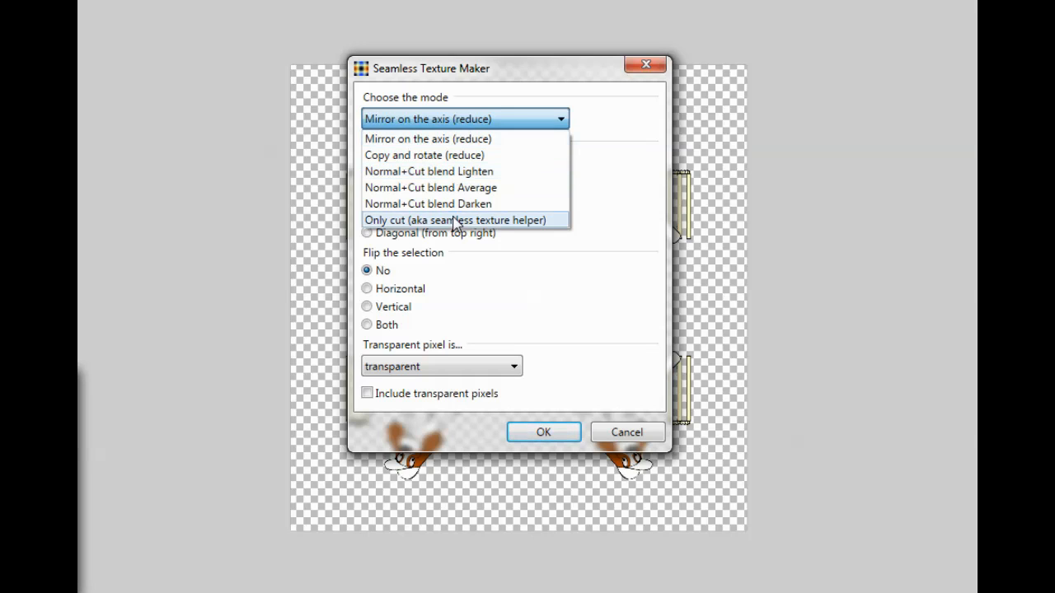
{"action": "left_click", "coordinate": [438, 172]}
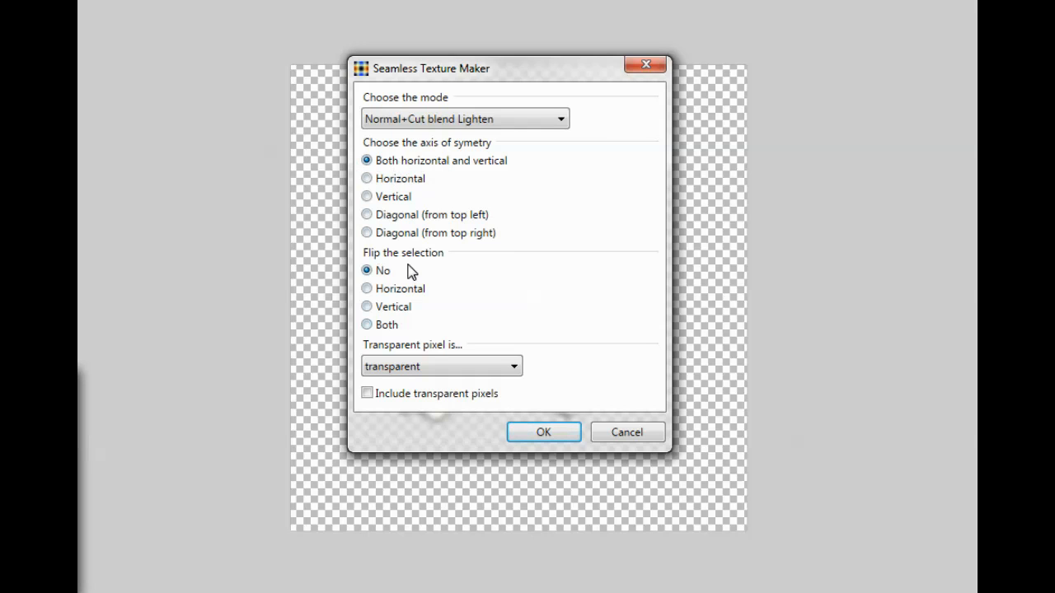
{"action": "left_click", "coordinate": [368, 394]}
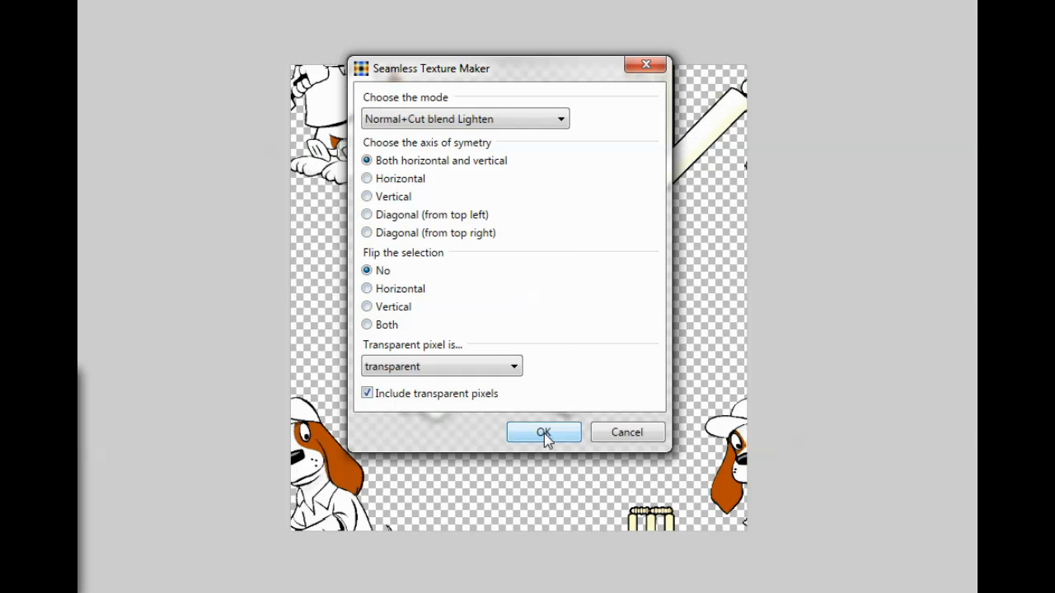
Compare the horizontal and vertical flips of the corner dogs, and apply the seamless texture with the Vertical flip
{"action": "left_click_drag", "start_coordinate": [486, 71], "coordinate": [908, 15]}
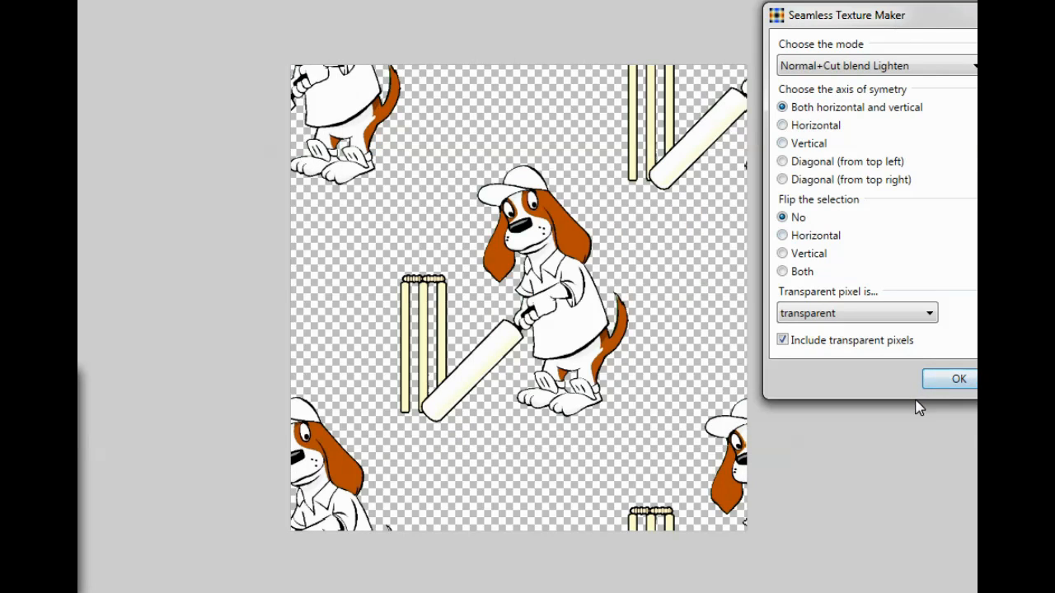
{"action": "left_click", "coordinate": [782, 236]}
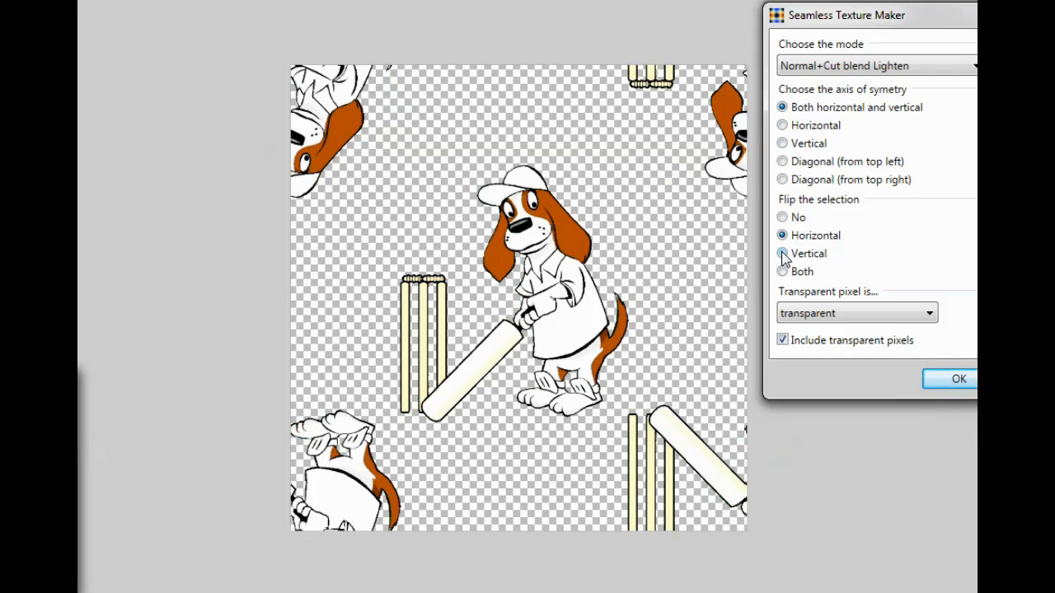
{"action": "left_click", "coordinate": [782, 253]}
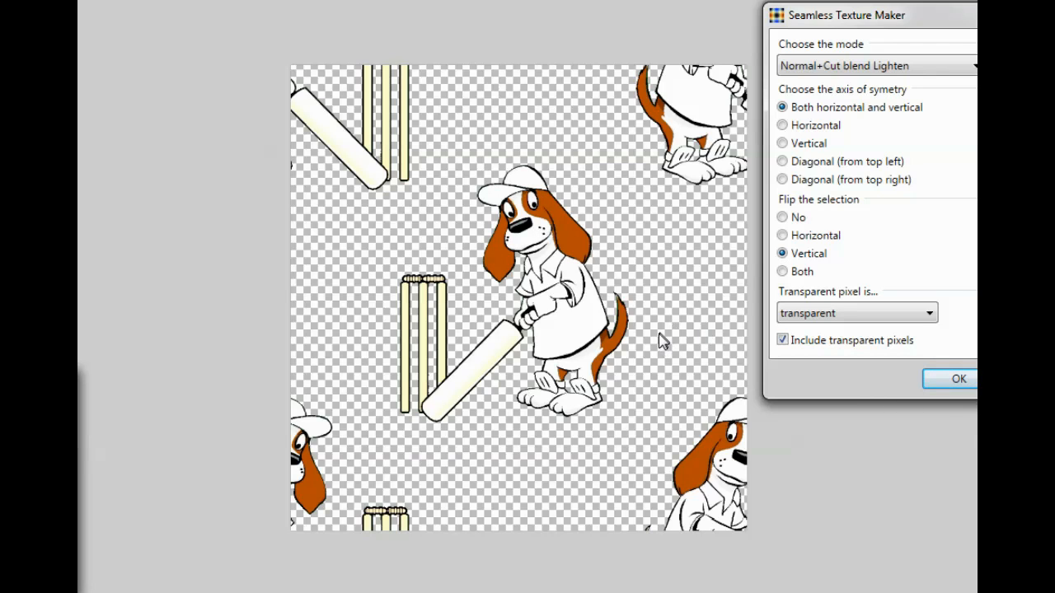
{"action": "left_click", "coordinate": [948, 379]}
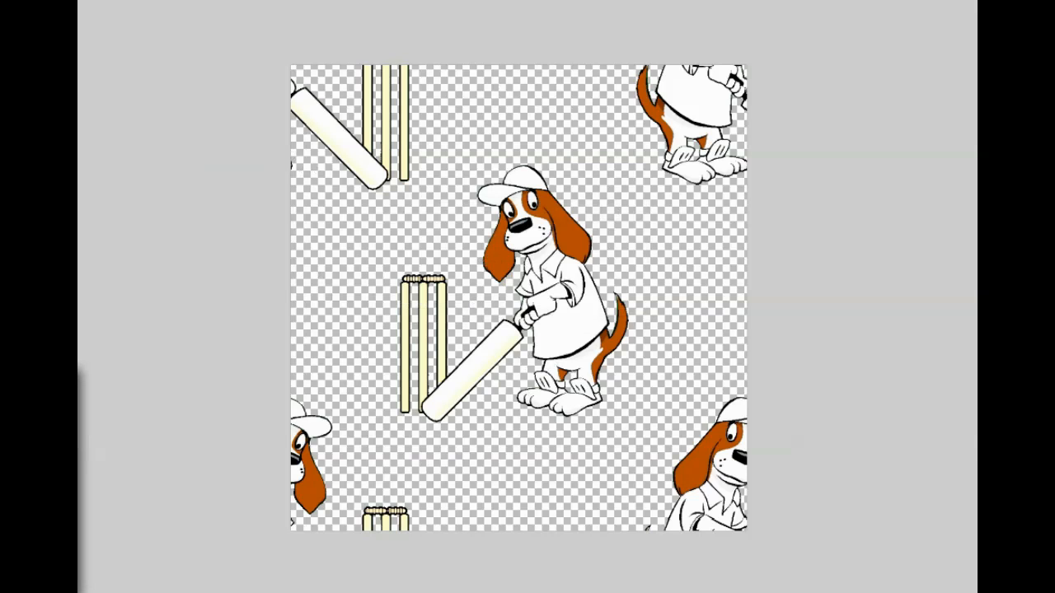
Select the entire seamless dog tile and copy it to the clipboard
{"action": "key", "text": "alt+e"}
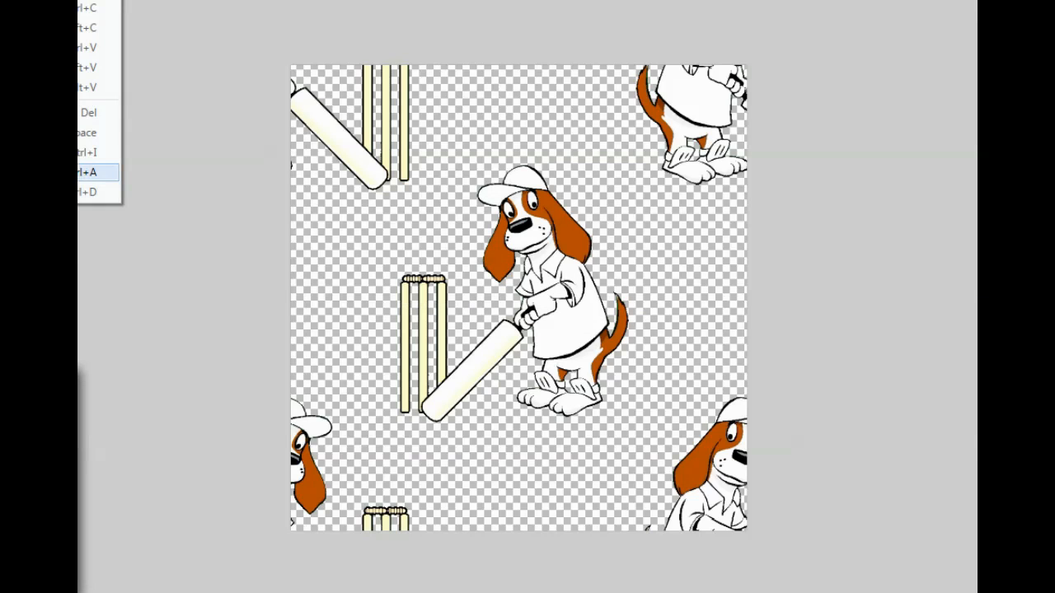
{"action": "left_click", "coordinate": [99, 173]}
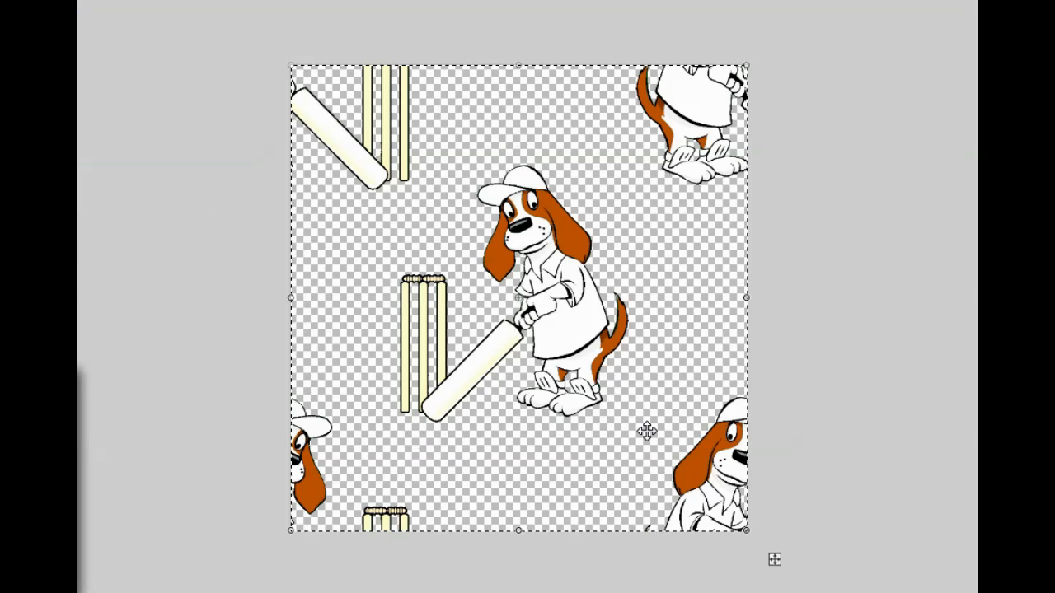
{"action": "key", "text": "alt+e"}
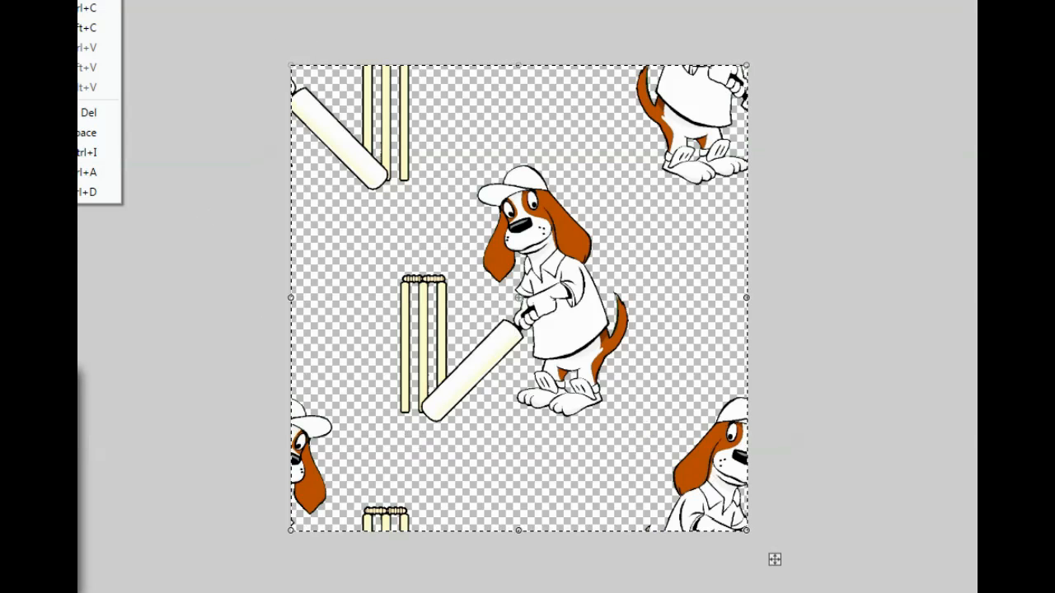
{"action": "key", "text": "Escape"}
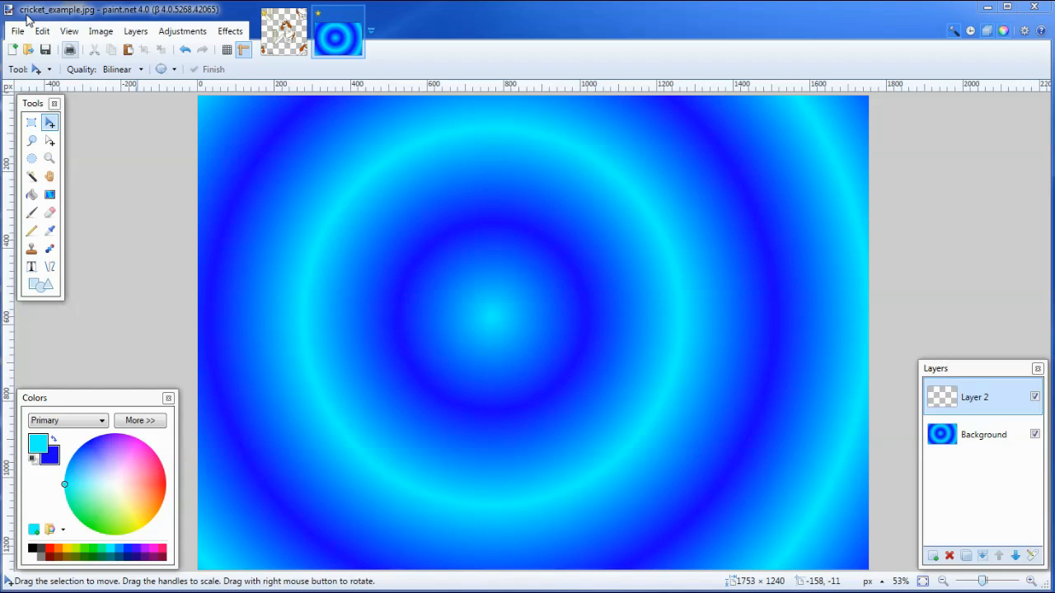
Fill Layer 2 of cricket_example.jpg with the clipboard tile using Fill From Clipboard, with the zoom set to 1.53
{"action": "left_click", "coordinate": [228, 38]}
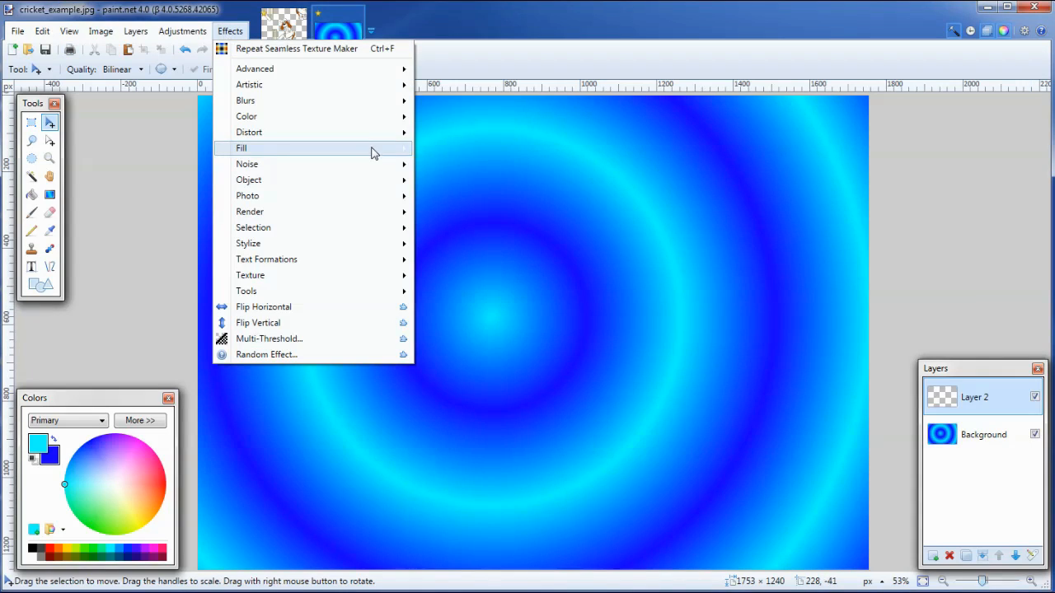
{"action": "mouse_move", "coordinate": [373, 154]}
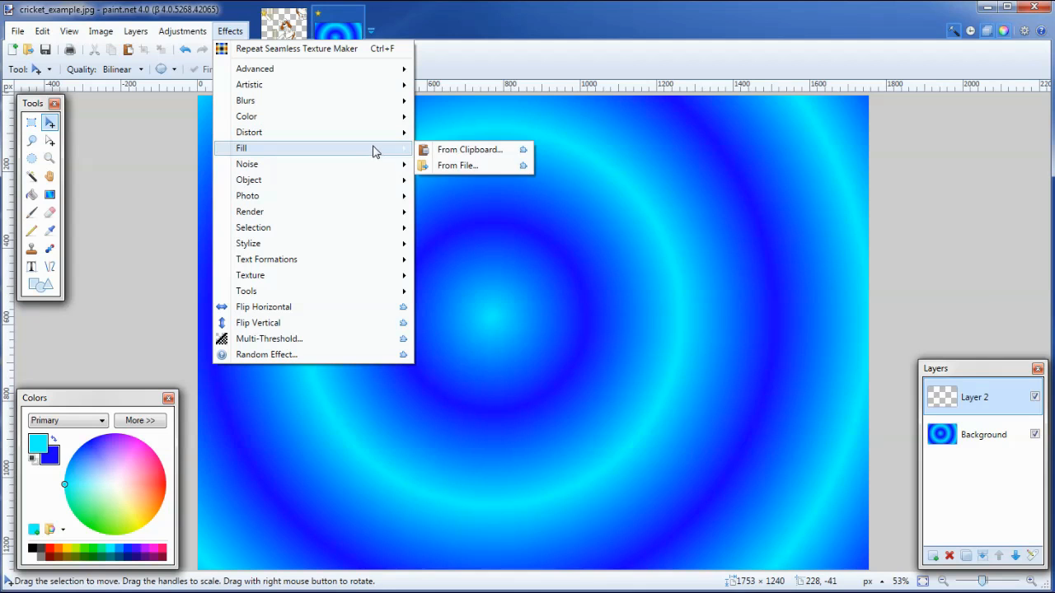
{"action": "left_click", "coordinate": [479, 153]}
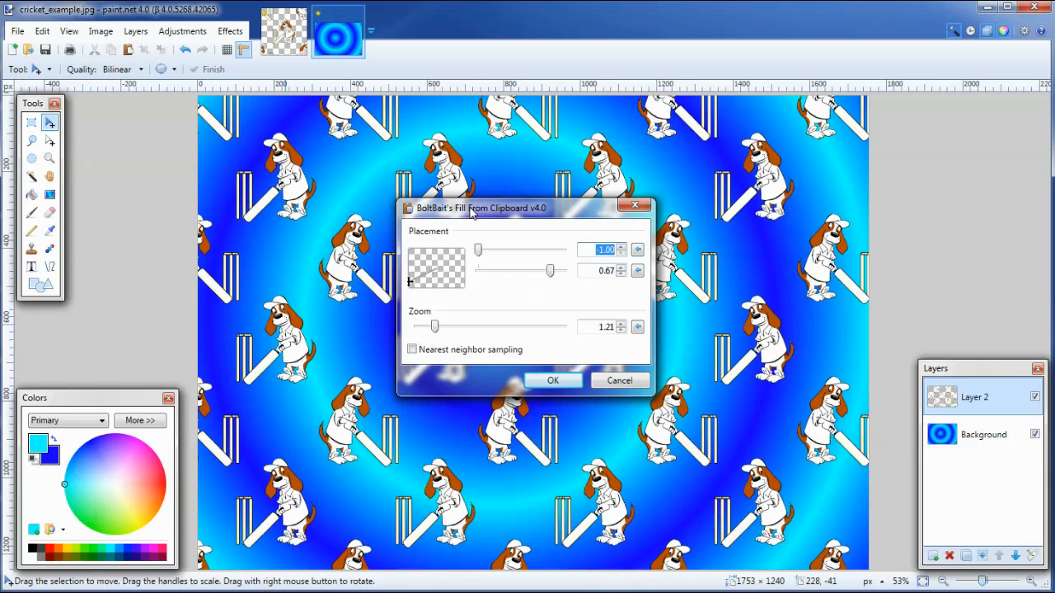
{"action": "left_click_drag", "start_coordinate": [468, 214], "coordinate": [755, 141]}
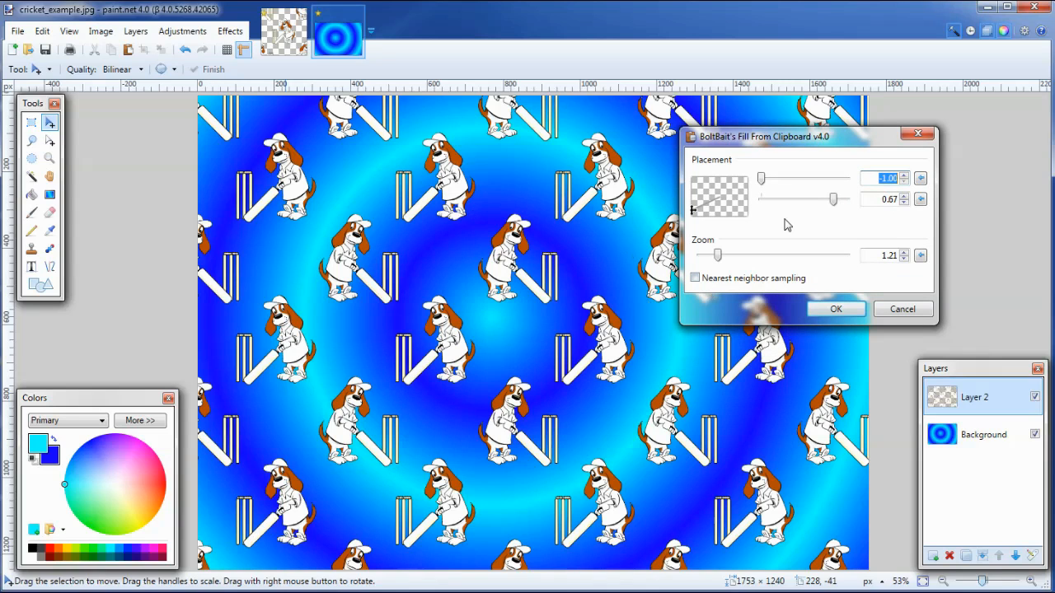
{"action": "left_click_drag", "start_coordinate": [717, 258], "coordinate": [720, 258]}
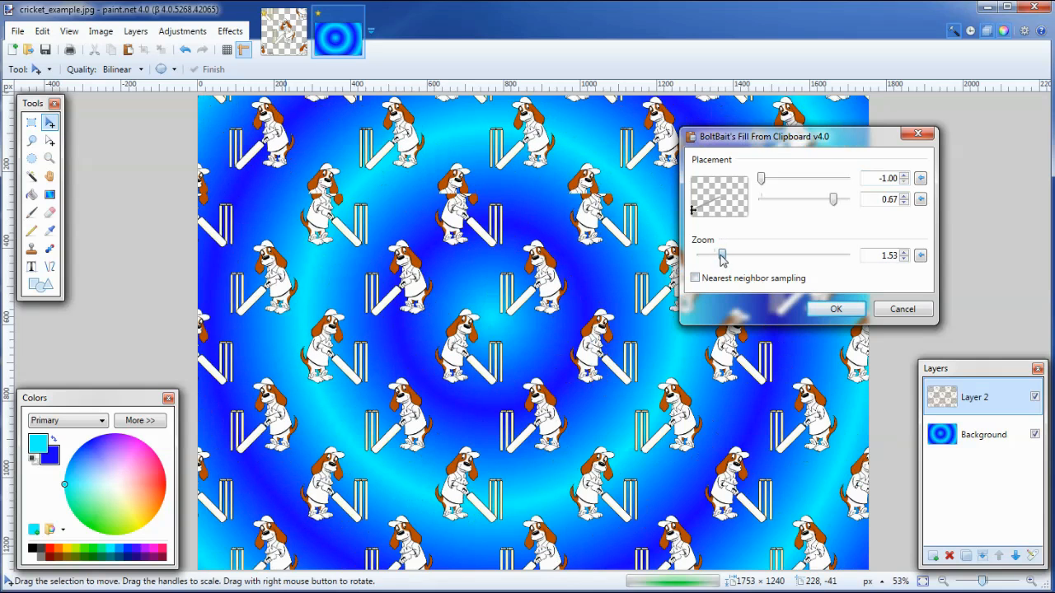
{"action": "left_click_drag", "start_coordinate": [720, 258], "coordinate": [723, 258]}
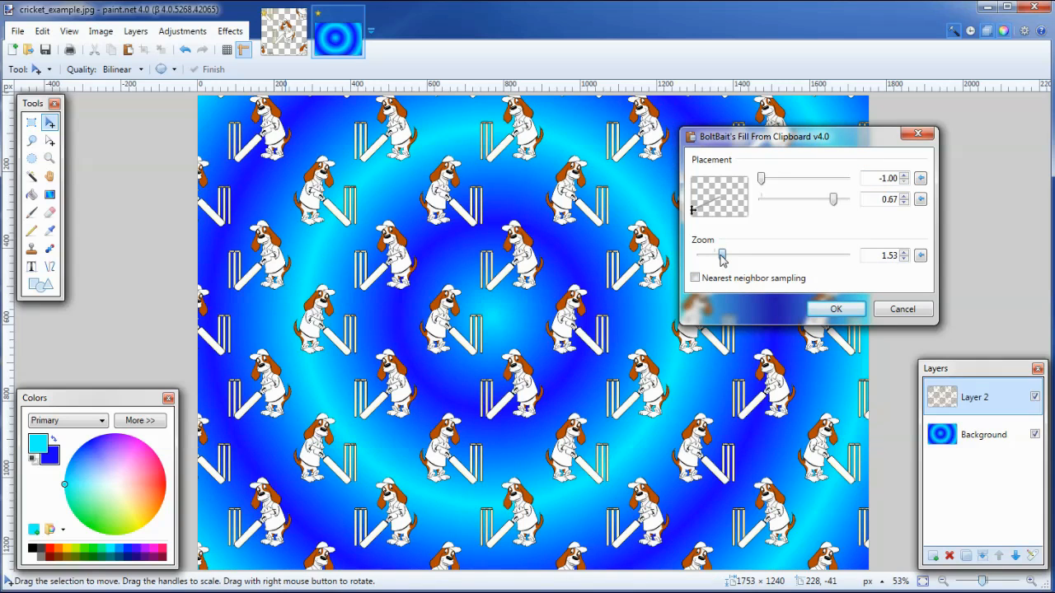
{"action": "left_click", "coordinate": [836, 308]}
Make the Background layer active and set the primary colour to dark green and the secondary colour to bright green
{"action": "left_click", "coordinate": [975, 437]}
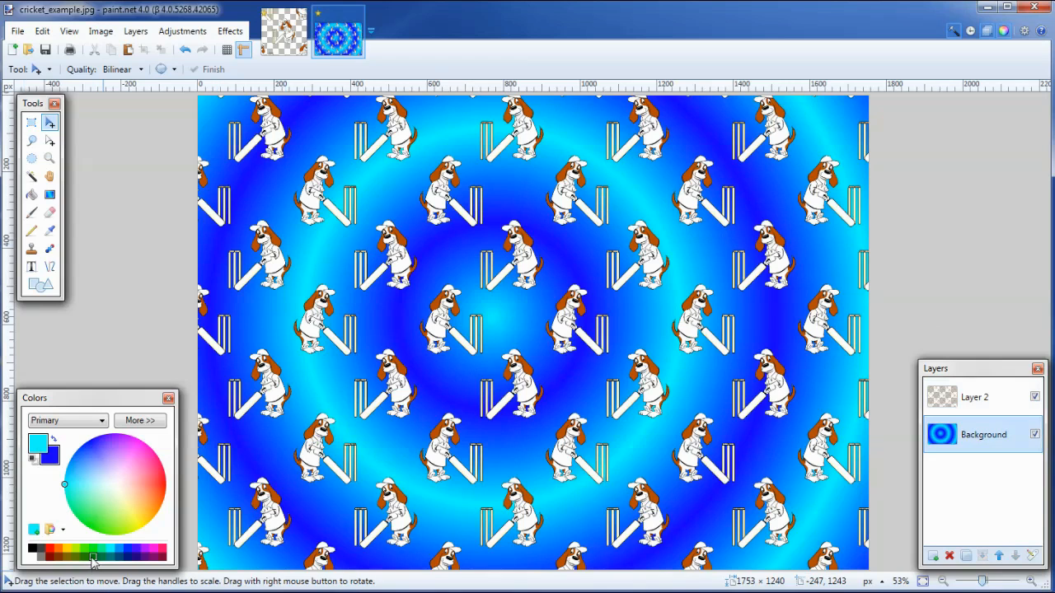
{"action": "left_click", "coordinate": [89, 558]}
{"action": "left_click", "coordinate": [56, 461]}
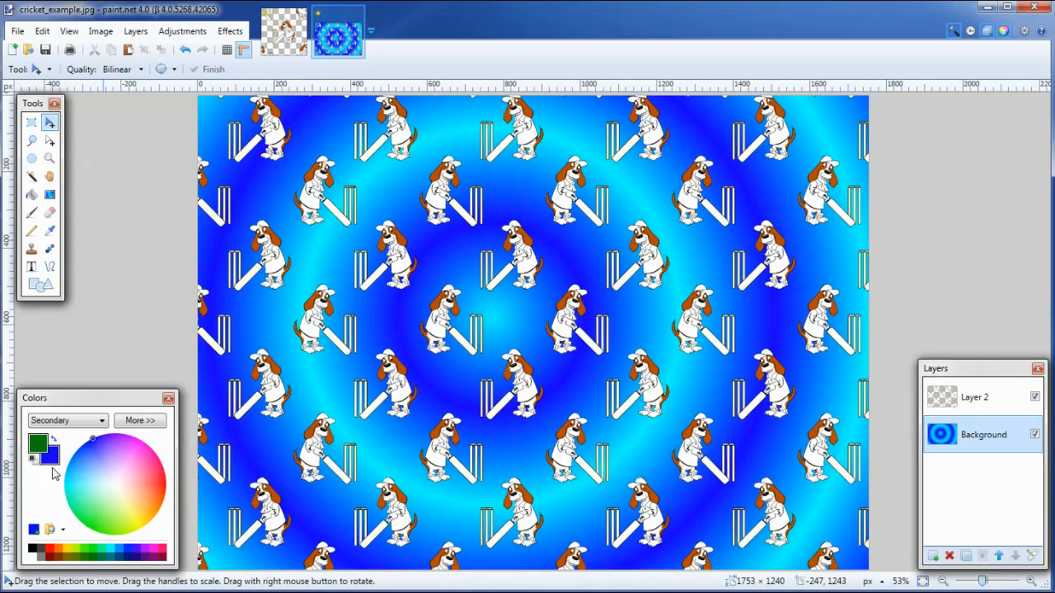
{"action": "left_click", "coordinate": [83, 548]}
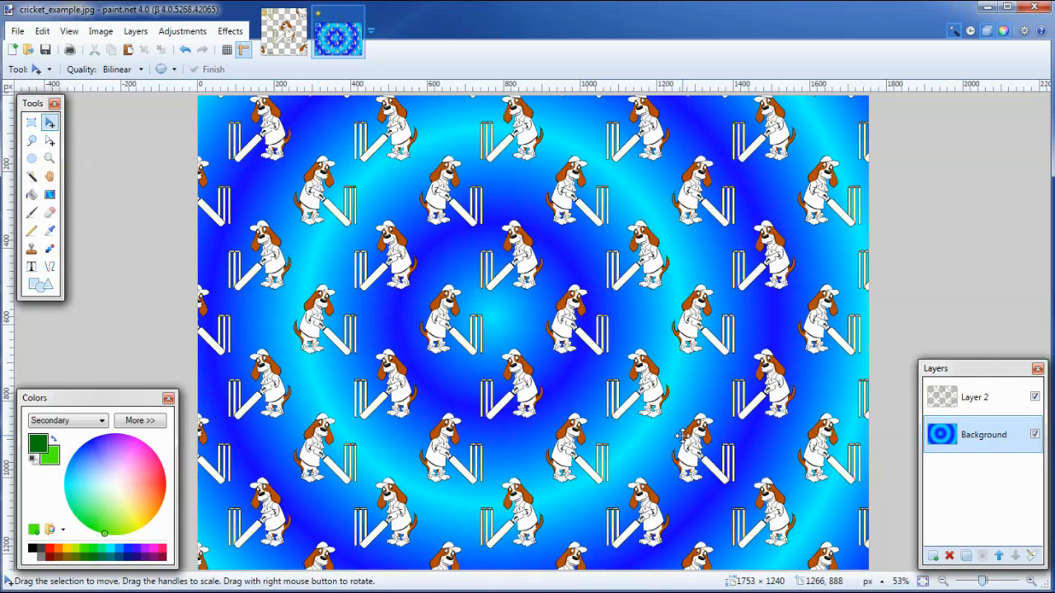
Select everything on the Background layer and erase its blue gradient
{"action": "left_click", "coordinate": [43, 33]}
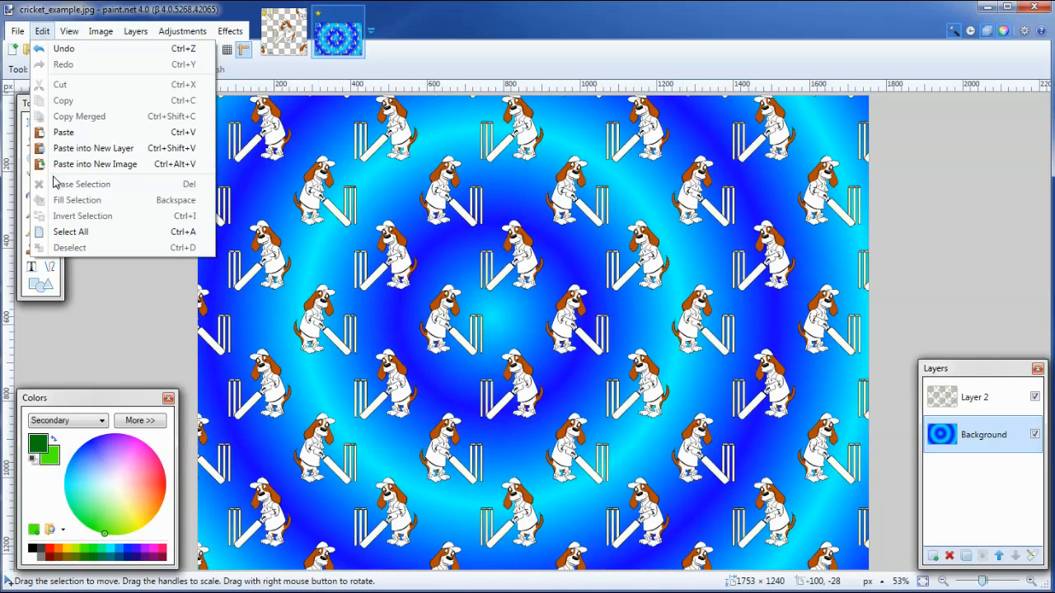
{"action": "left_click", "coordinate": [71, 232]}
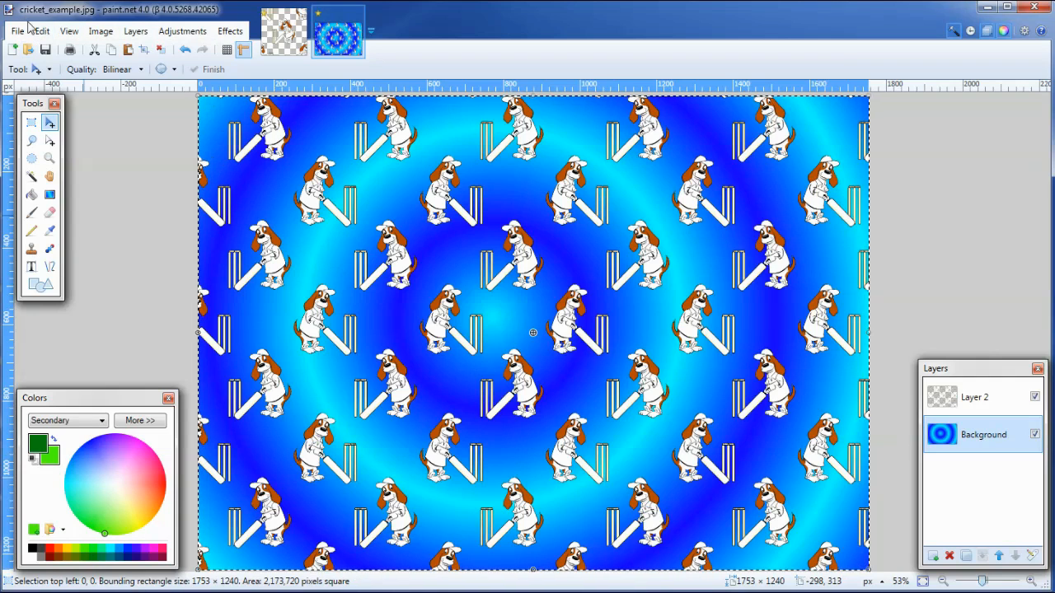
{"action": "key", "text": "Delete"}
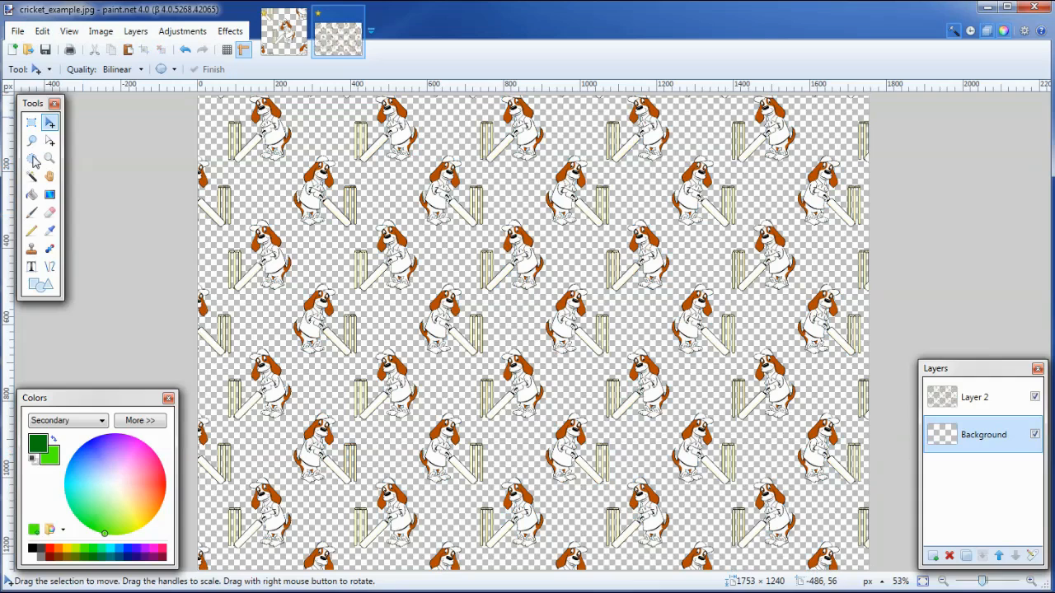
Draw a diagonal reflected linear gradient with Repeat Reflected on the Background layer, about 204 pixels long, and shift it slightly
{"action": "left_click", "coordinate": [49, 195]}
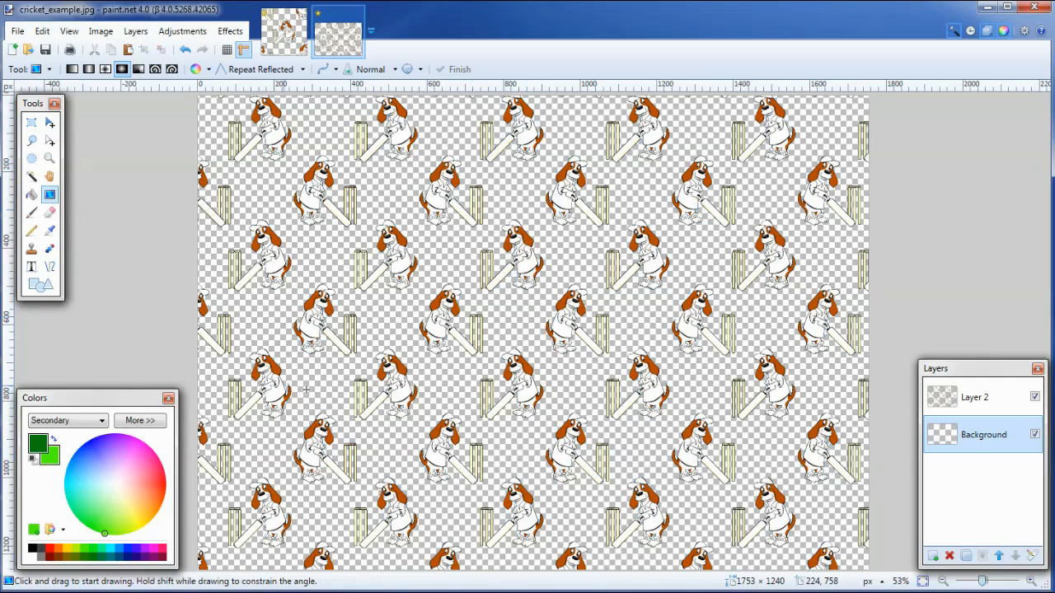
{"action": "left_click_drag", "start_coordinate": [477, 283], "coordinate": [515, 311]}
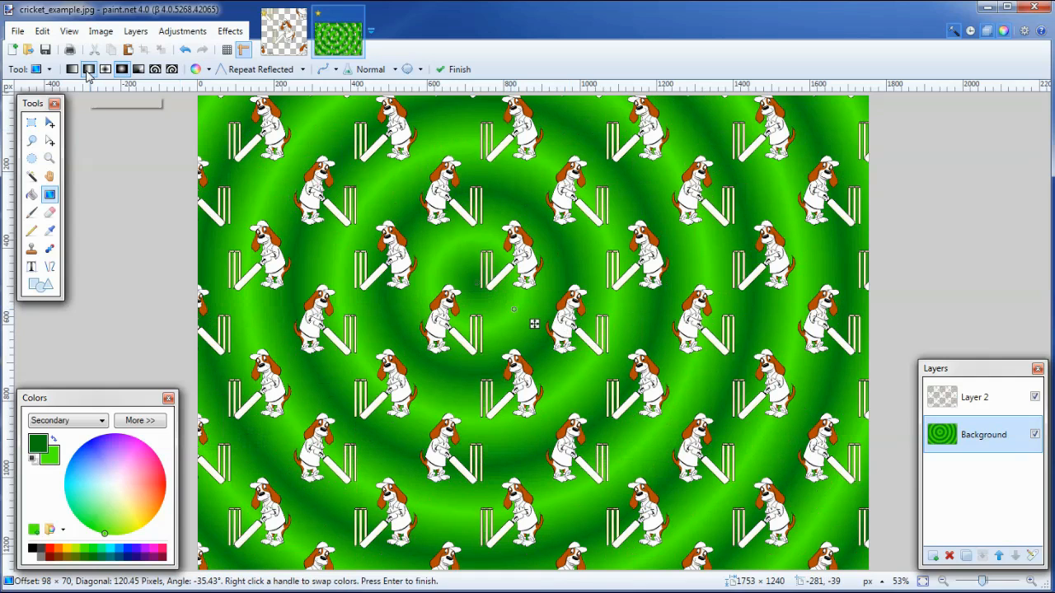
{"action": "left_click", "coordinate": [88, 69]}
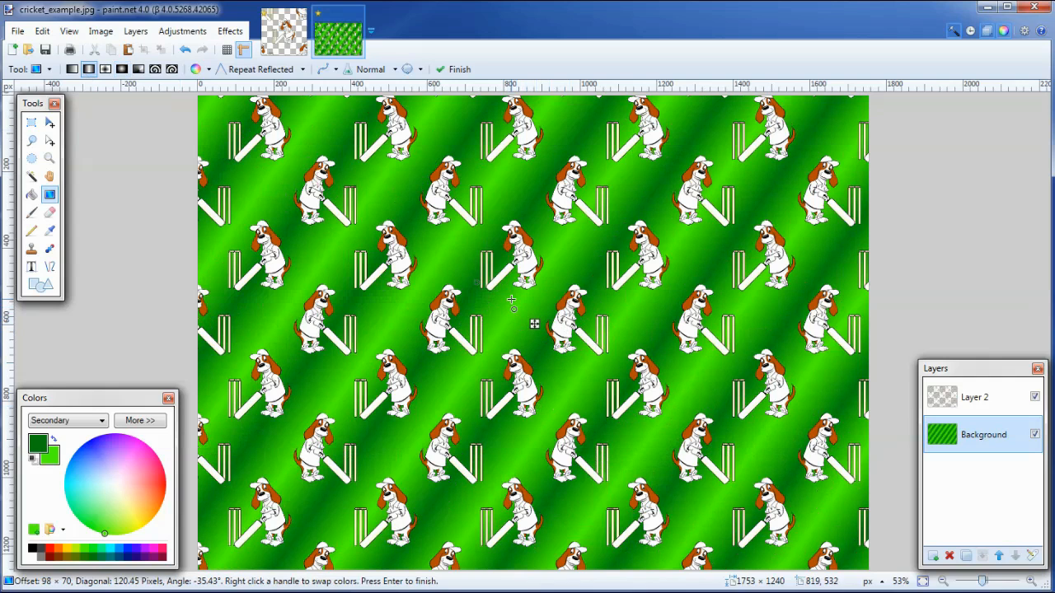
{"action": "left_click_drag", "start_coordinate": [515, 312], "coordinate": [542, 331]}
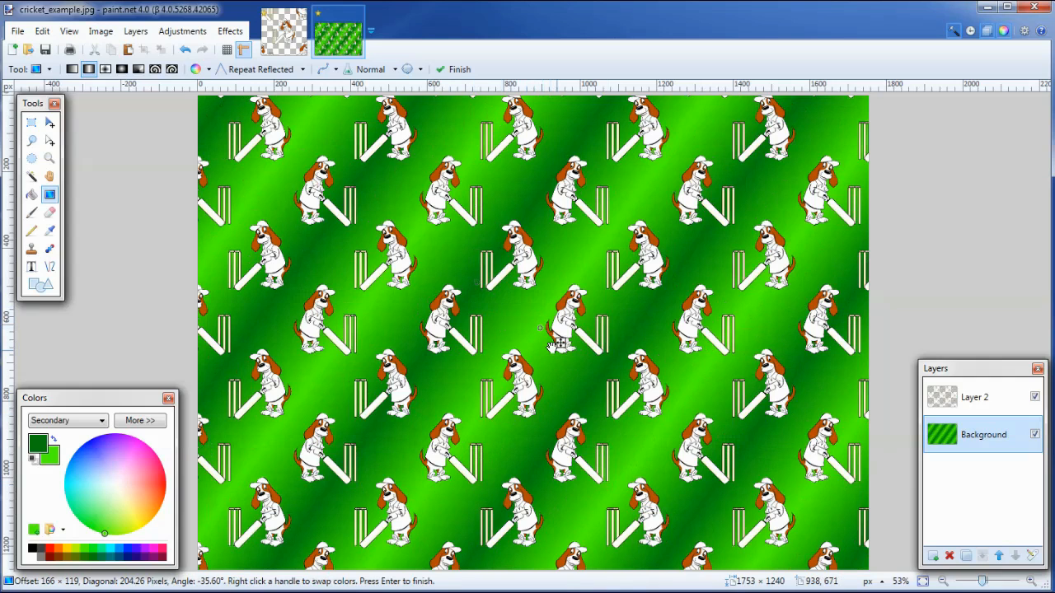
{"action": "left_click_drag", "start_coordinate": [561, 344], "coordinate": [602, 343]}
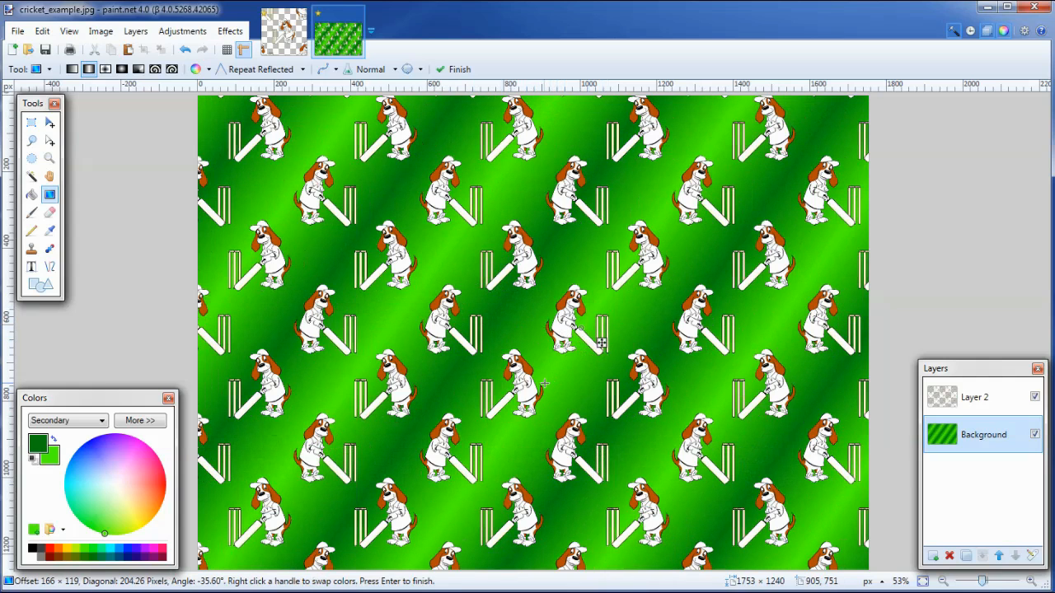
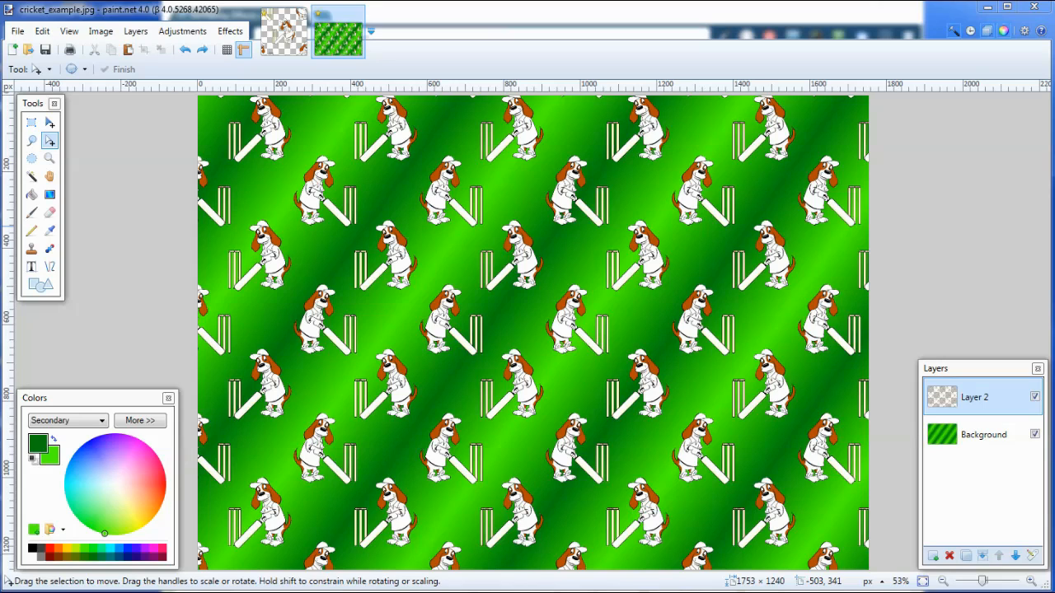
Close cricket_example.jpg and brewster_cricket_circle.jpg without saving their changes
{"action": "left_click", "coordinate": [356, 13]}
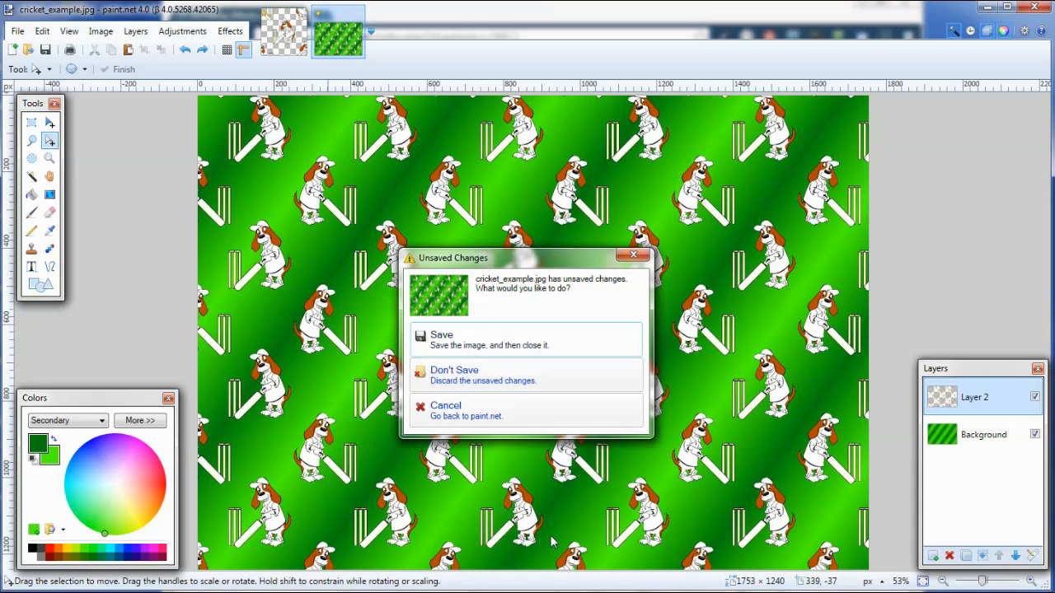
{"action": "left_click", "coordinate": [458, 382]}
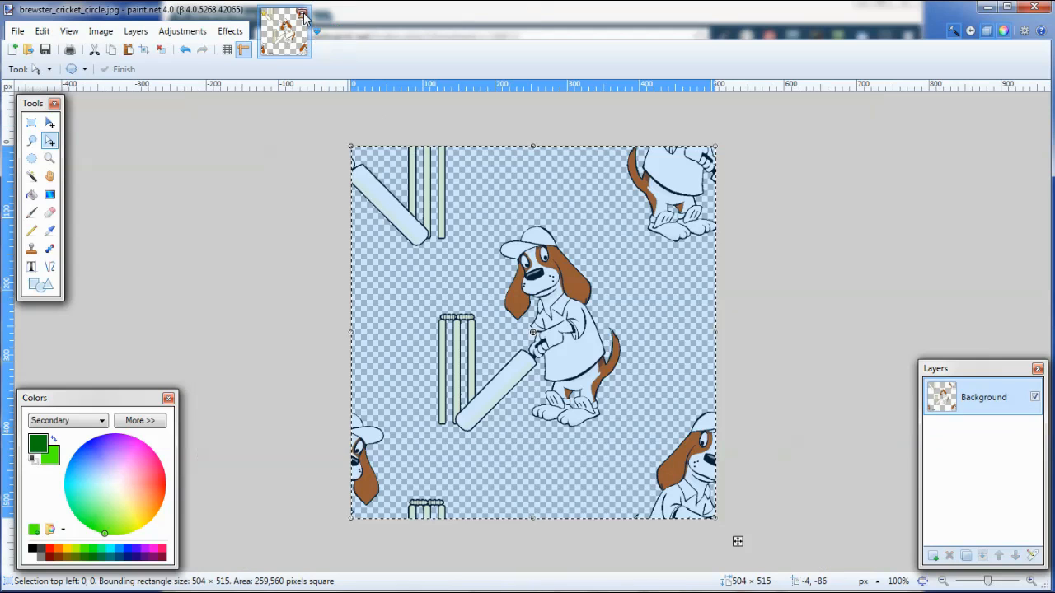
{"action": "left_click", "coordinate": [302, 14]}
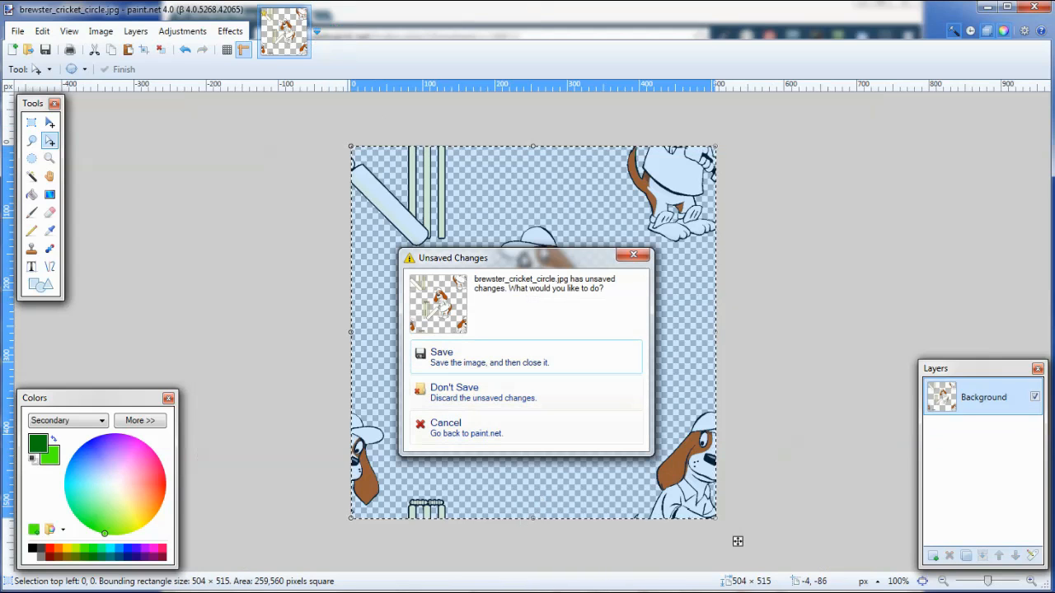
{"action": "left_click", "coordinate": [481, 395]}
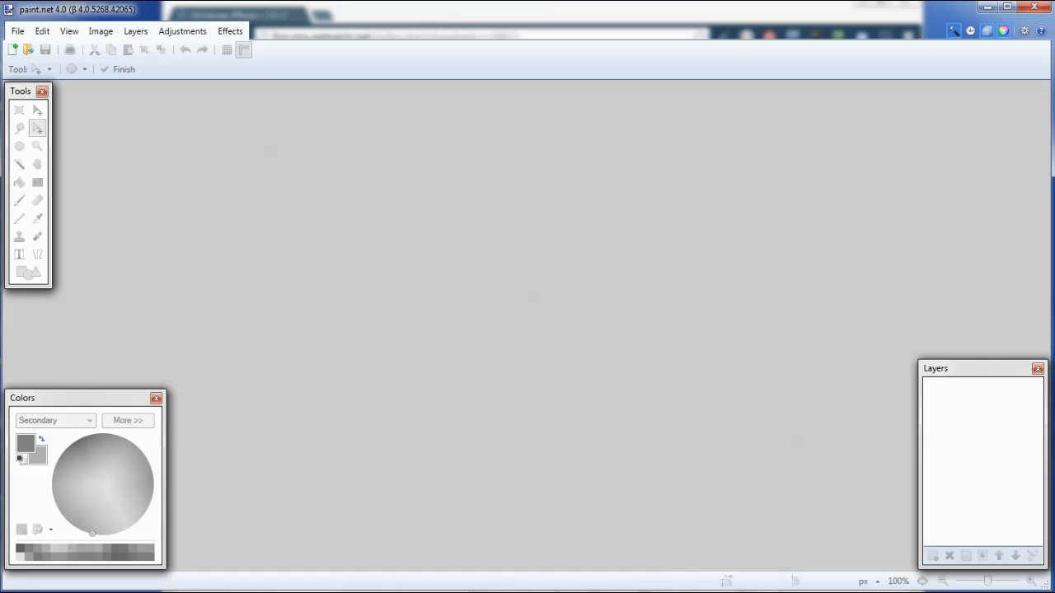
Switch to the browser, look over the Ed Harvey Effects v 3.5 forum topic, and return to paint.net
{"action": "left_click", "coordinate": [585, 586]}
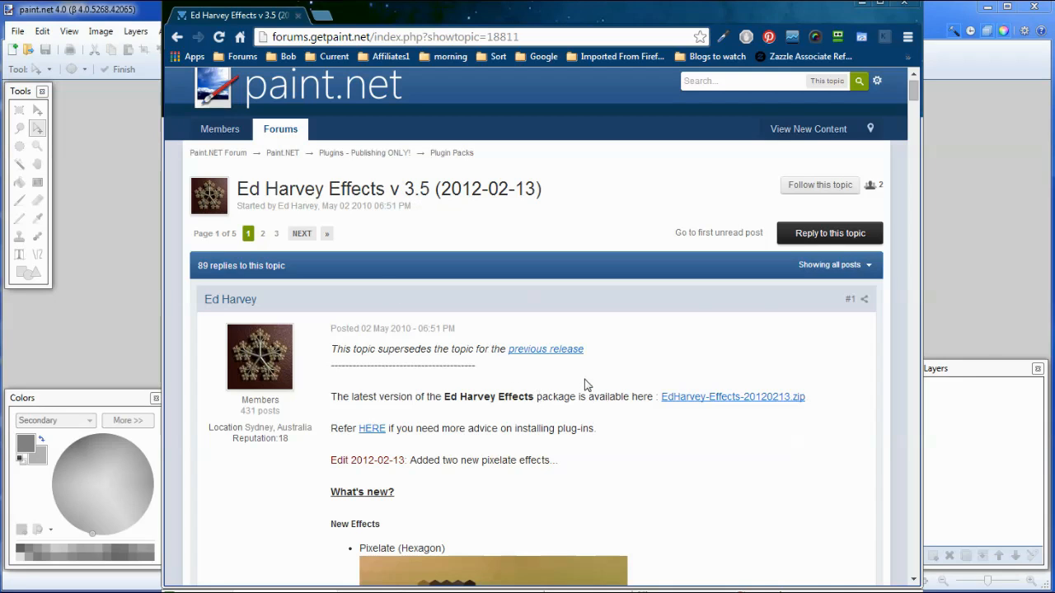
{"action": "scroll", "coordinate": [587, 385], "scroll_direction": "down", "scroll_amount": 3}
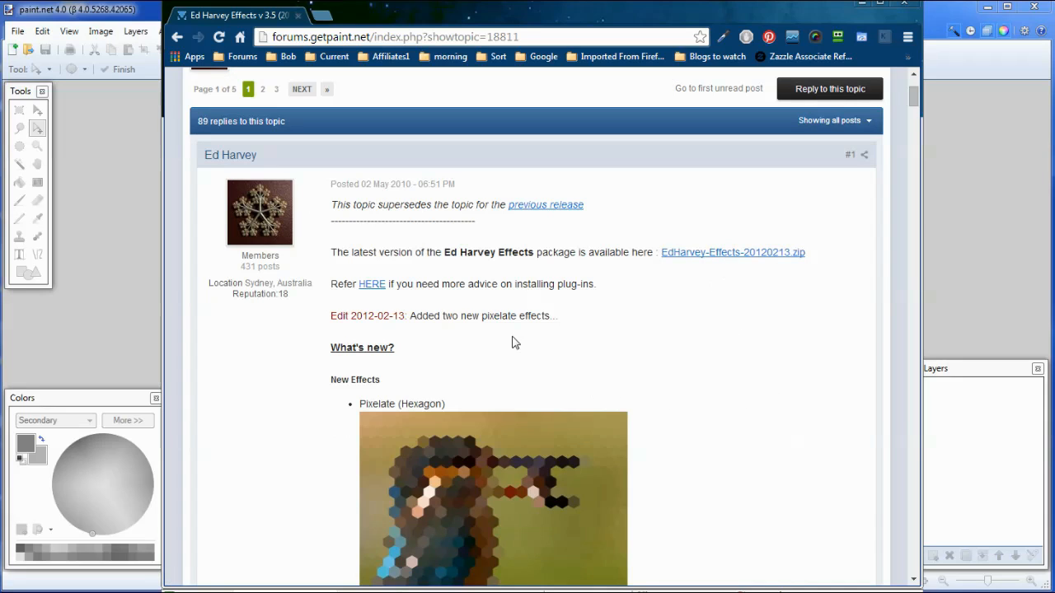
{"action": "scroll", "coordinate": [511, 366], "scroll_direction": "up", "scroll_amount": 3}
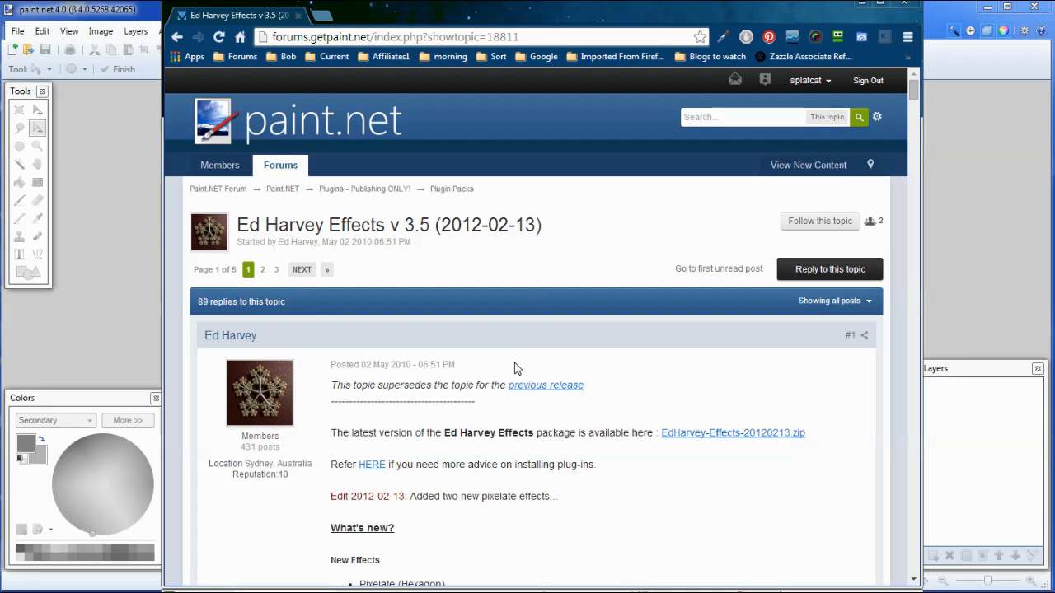
{"action": "left_click", "coordinate": [860, 8]}
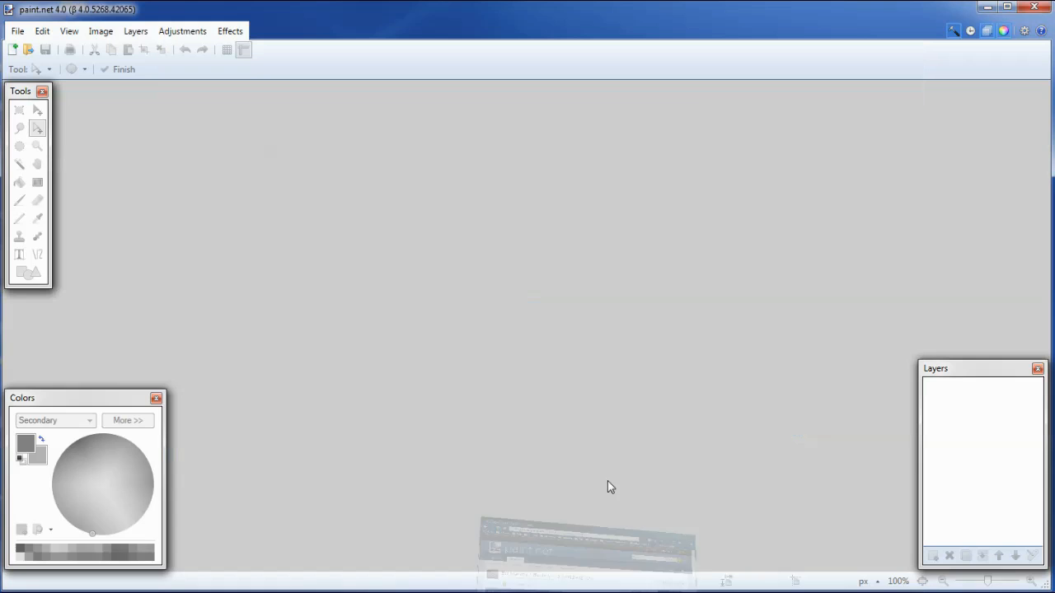
Open DSCF3644.JPG and draw a rectangular selection around the boy and toy elephant, extending its upper edge to about 618 × 591 pixels
{"action": "left_click", "coordinate": [28, 53]}
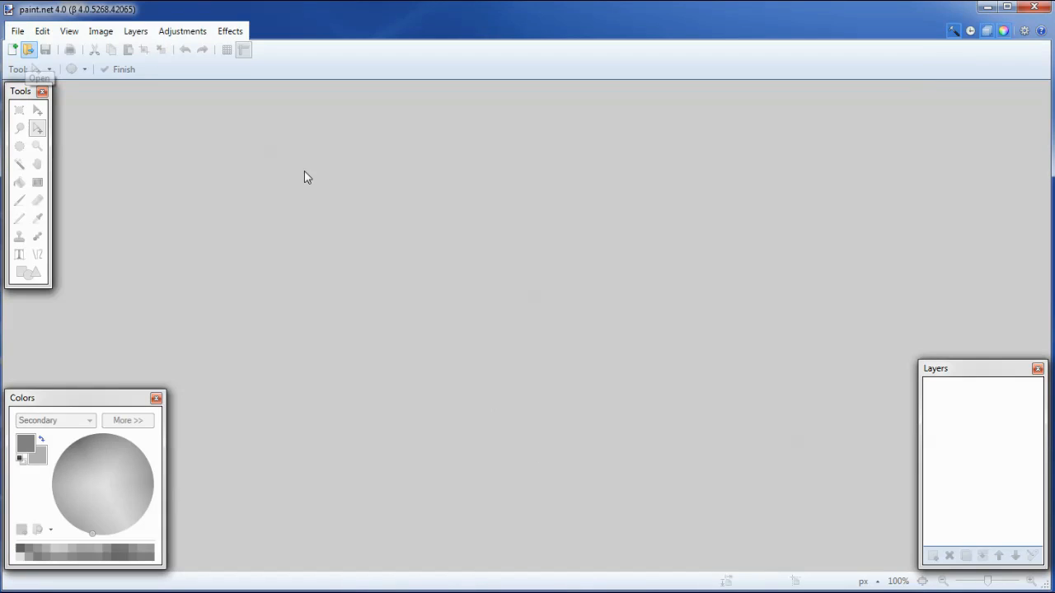
{"action": "double_click", "coordinate": [370, 126]}
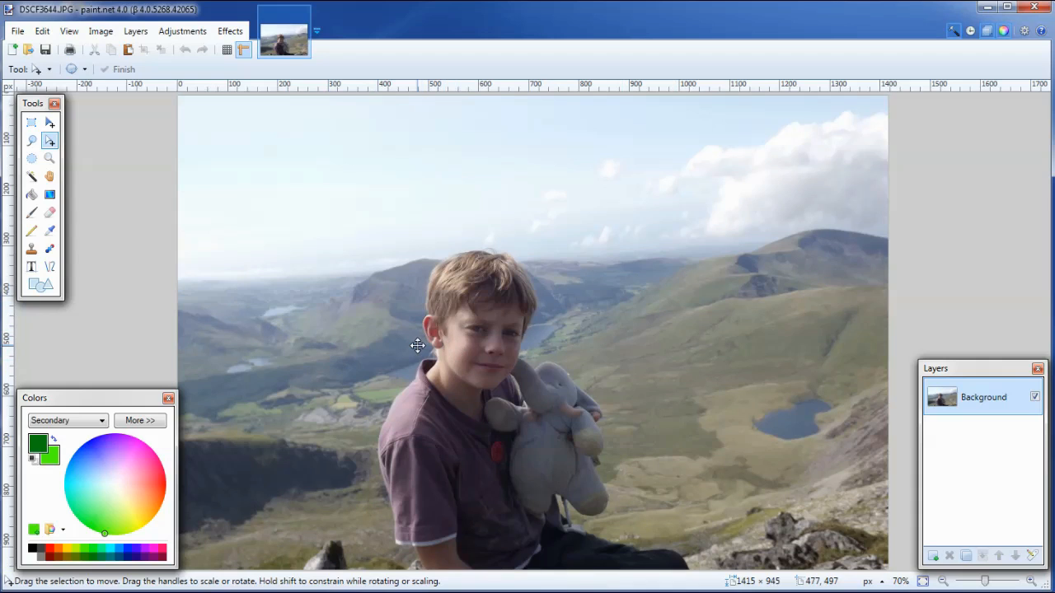
{"action": "left_click", "coordinate": [31, 126]}
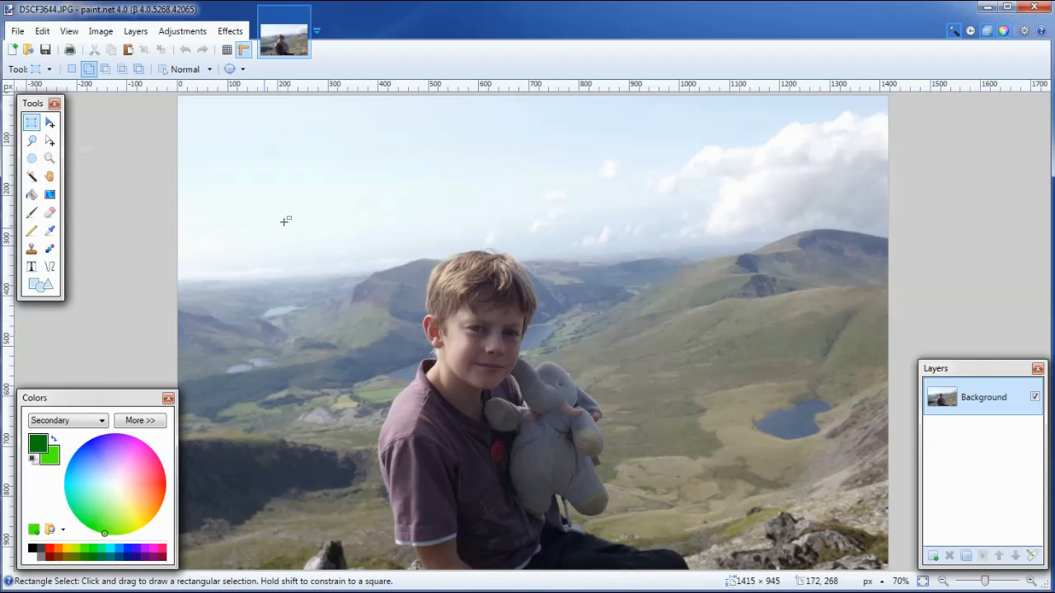
{"action": "left_click_drag", "start_coordinate": [339, 199], "coordinate": [649, 485]}
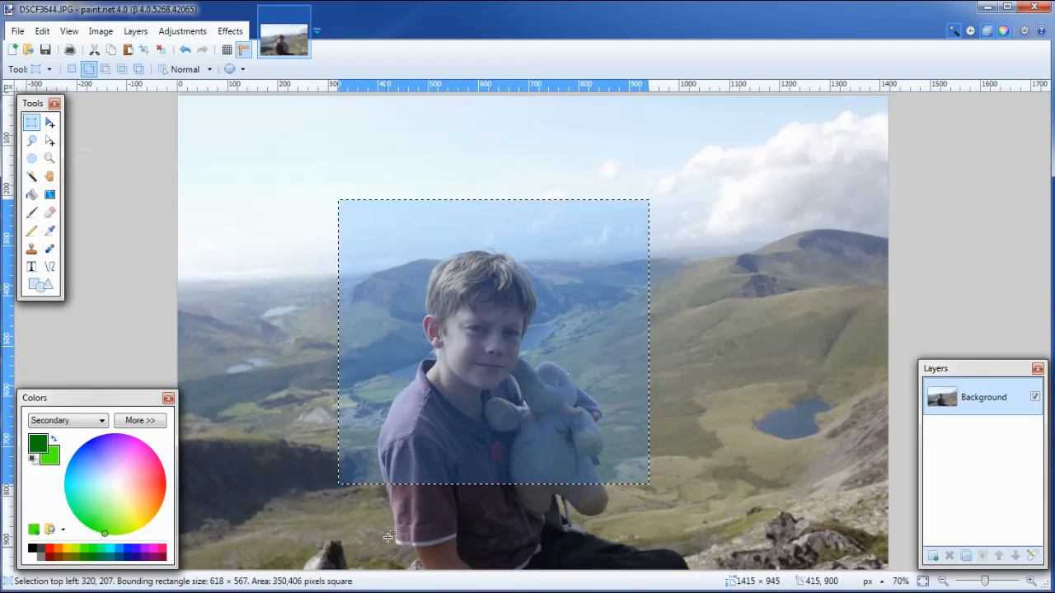
{"action": "left_click", "coordinate": [50, 141]}
{"action": "left_click_drag", "start_coordinate": [493, 202], "coordinate": [486, 189]}
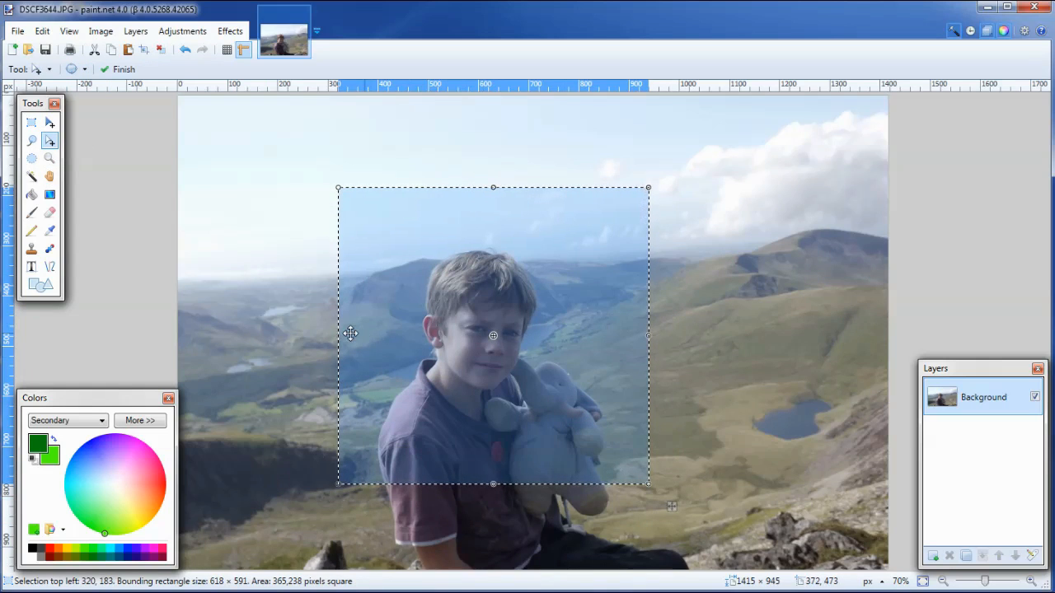
Extend the selection's left edge to make it 645 × 591 pixels and crop the photo to it
{"action": "left_click_drag", "start_coordinate": [338, 339], "coordinate": [324, 339]}
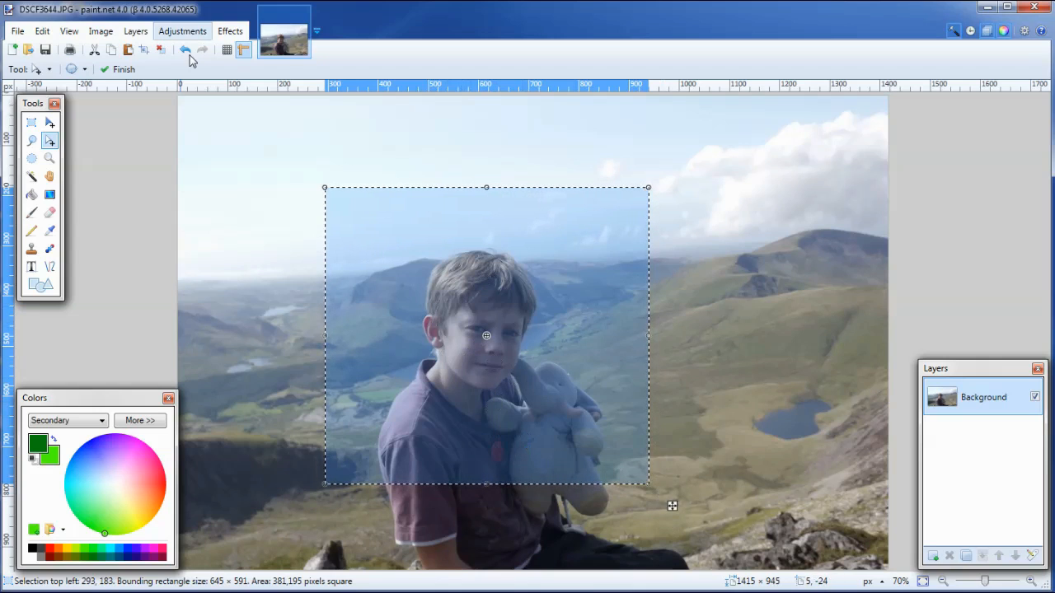
{"action": "left_click", "coordinate": [143, 49]}
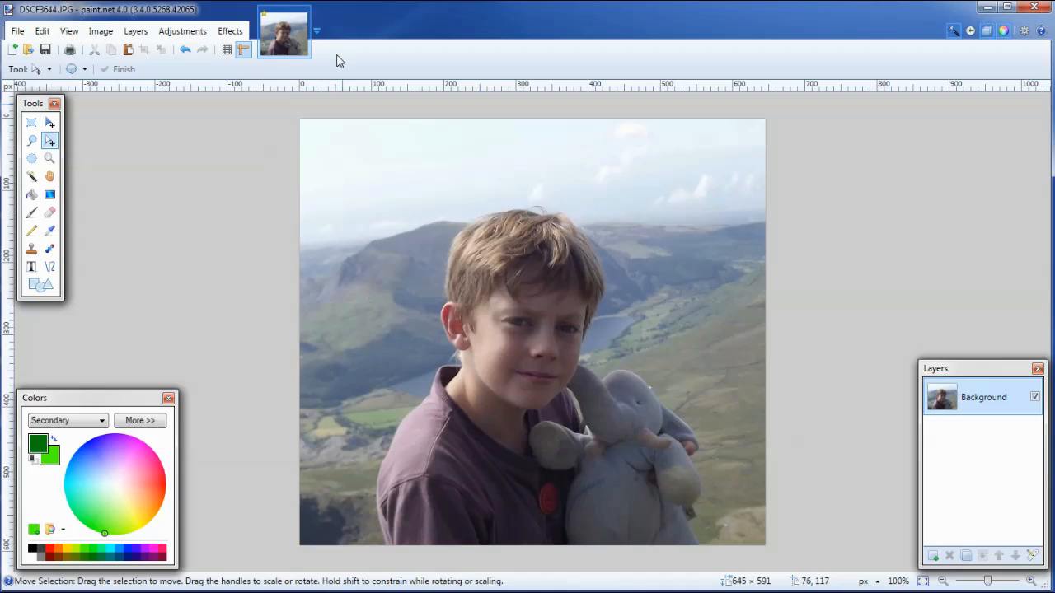
{"action": "left_click", "coordinate": [230, 34]}
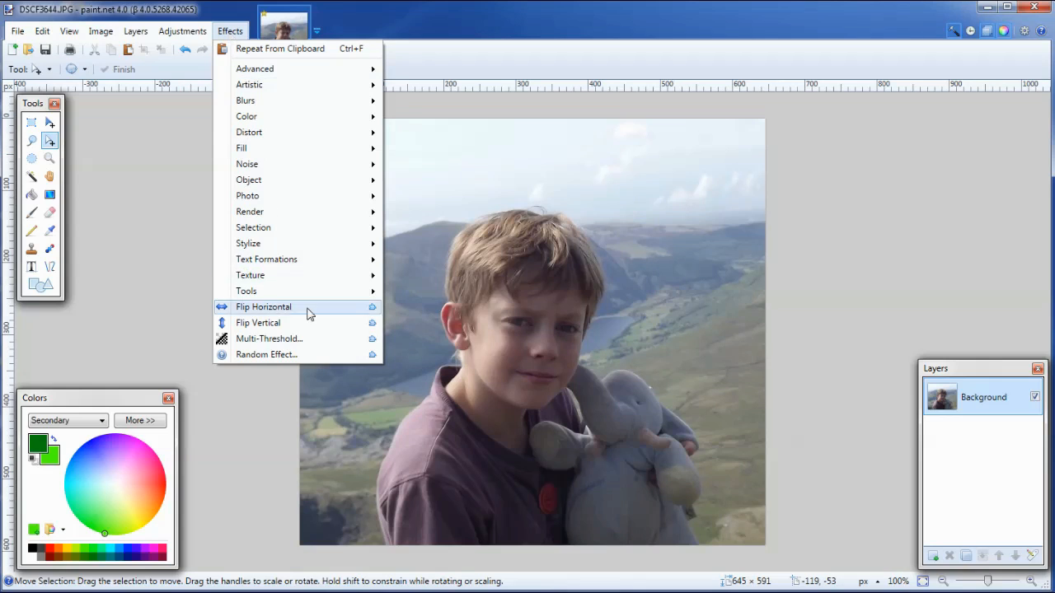
{"action": "mouse_move", "coordinate": [328, 198]}
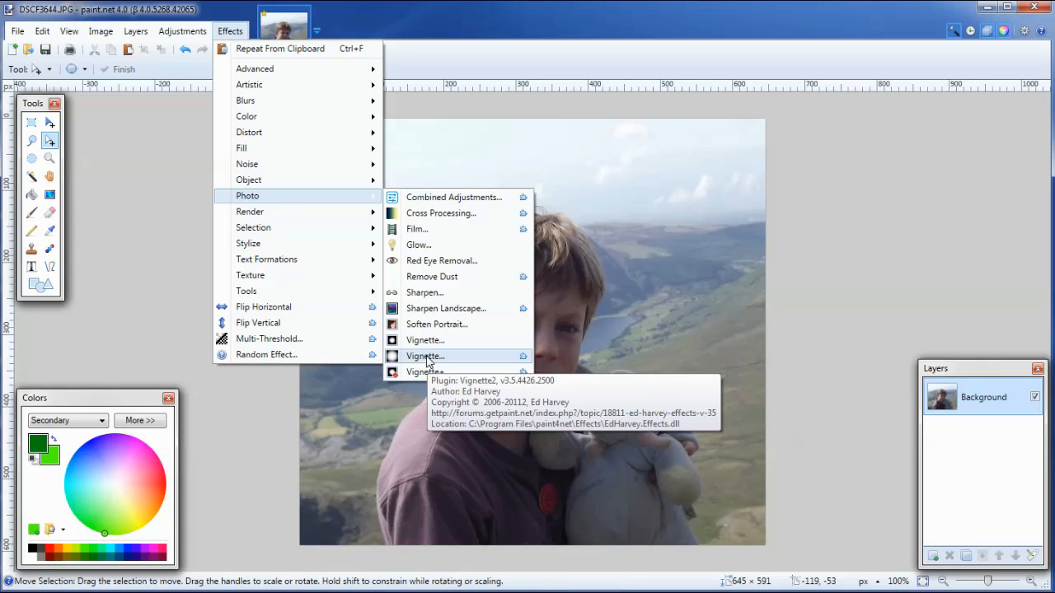
{"action": "left_click", "coordinate": [449, 100]}
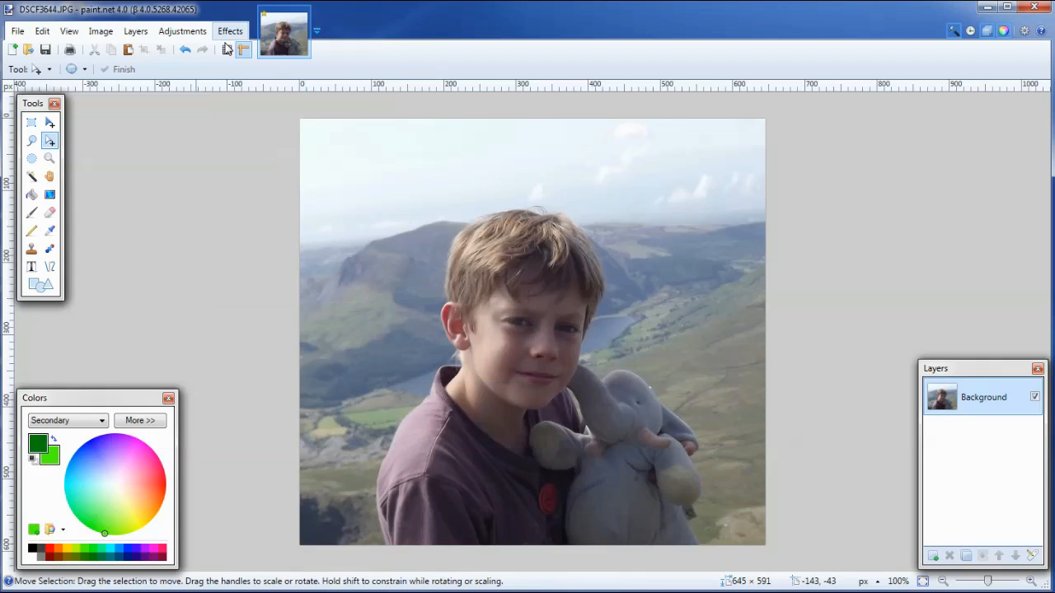
Invert the cropped photo's colors and open Ed Harvey's Vignette plugin effect, keeping its dialog clear of the boy
{"action": "left_click", "coordinate": [180, 32]}
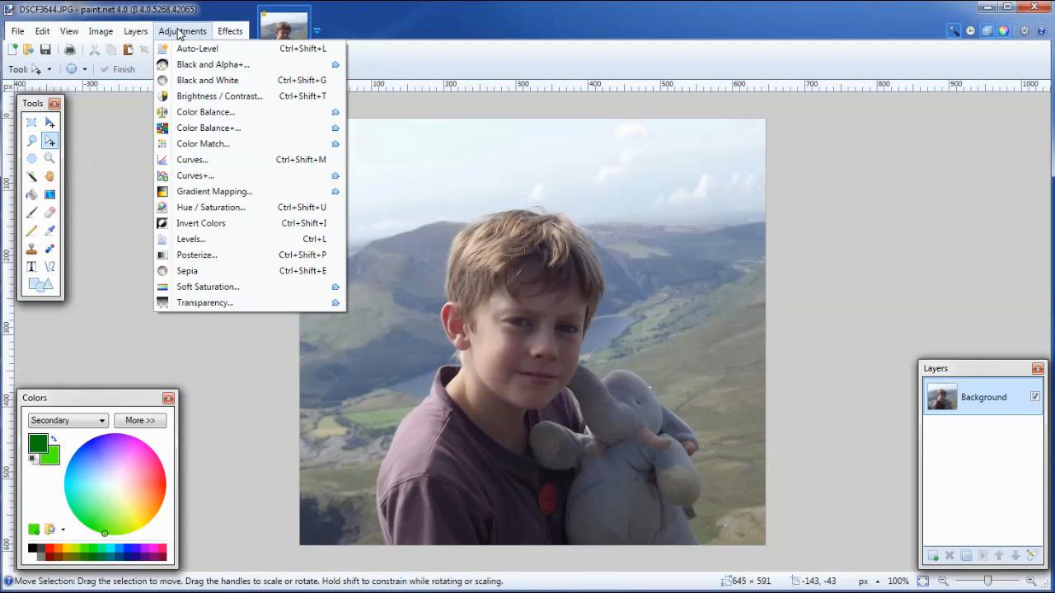
{"action": "left_click", "coordinate": [205, 227]}
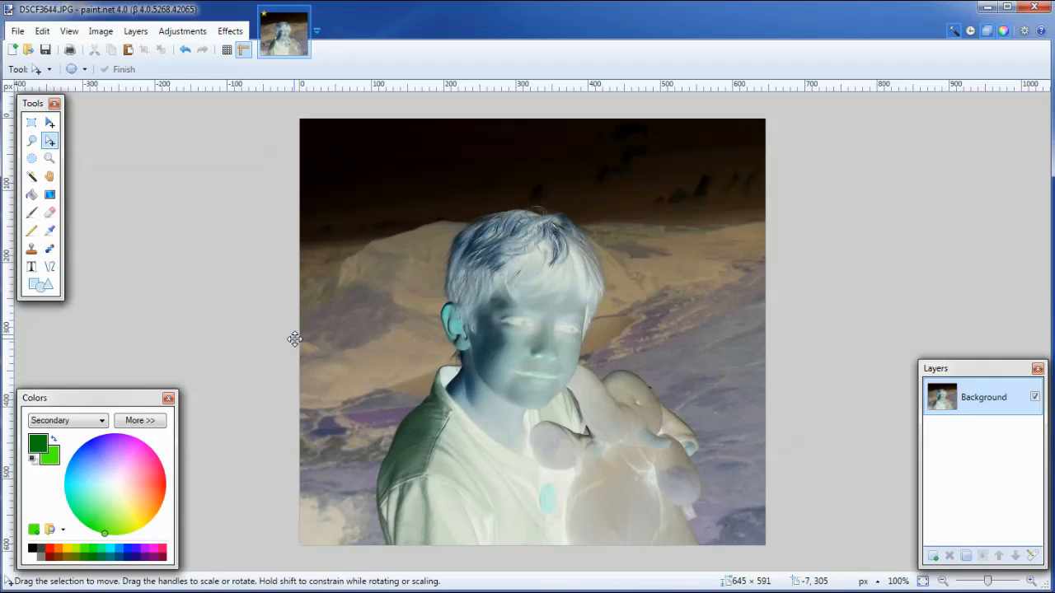
{"action": "left_click", "coordinate": [230, 31]}
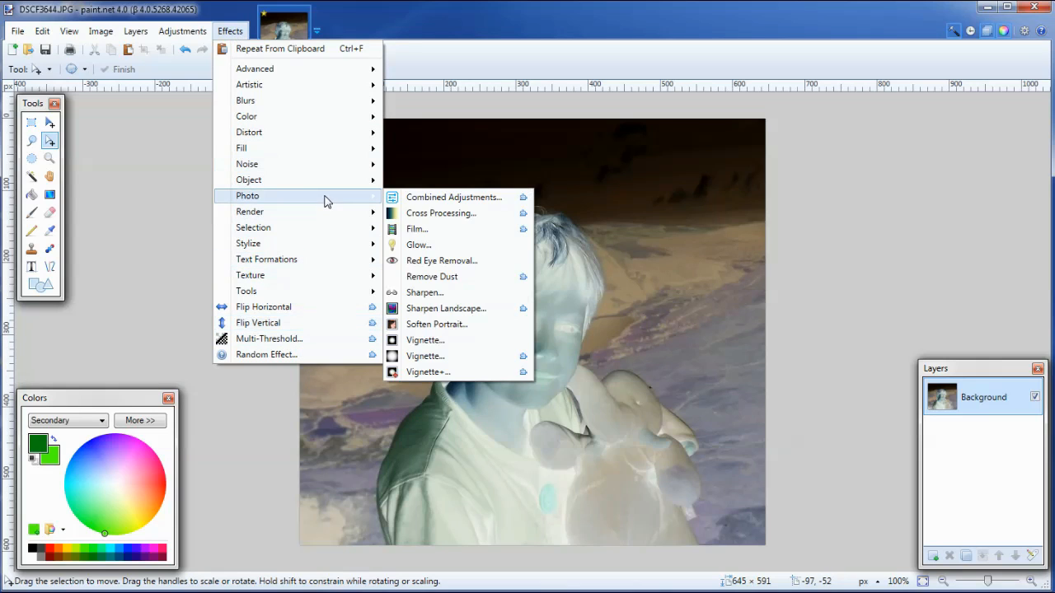
{"action": "left_click", "coordinate": [432, 361]}
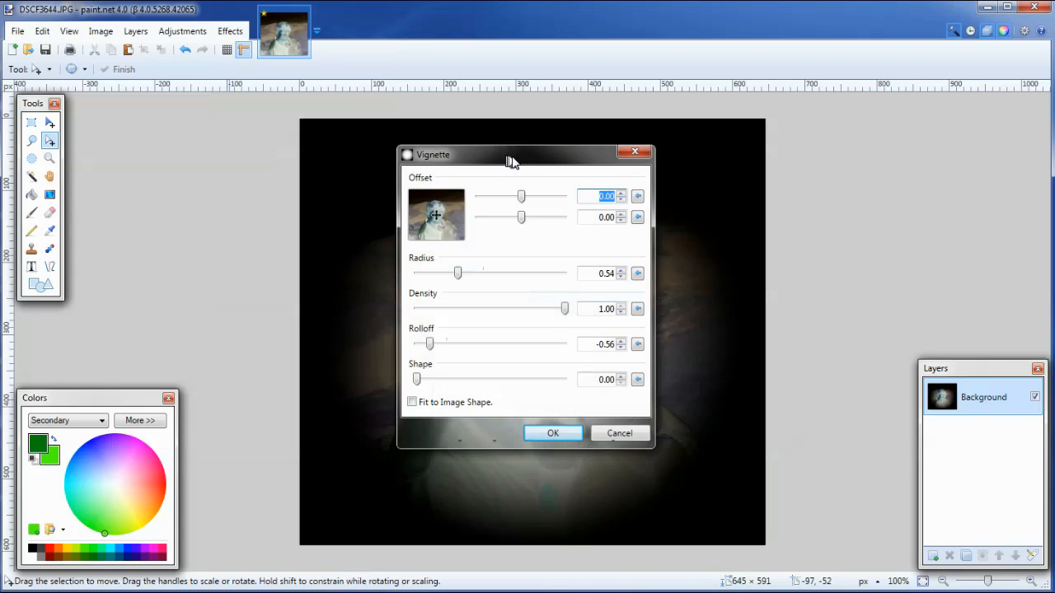
{"action": "left_click_drag", "start_coordinate": [507, 159], "coordinate": [846, 135]}
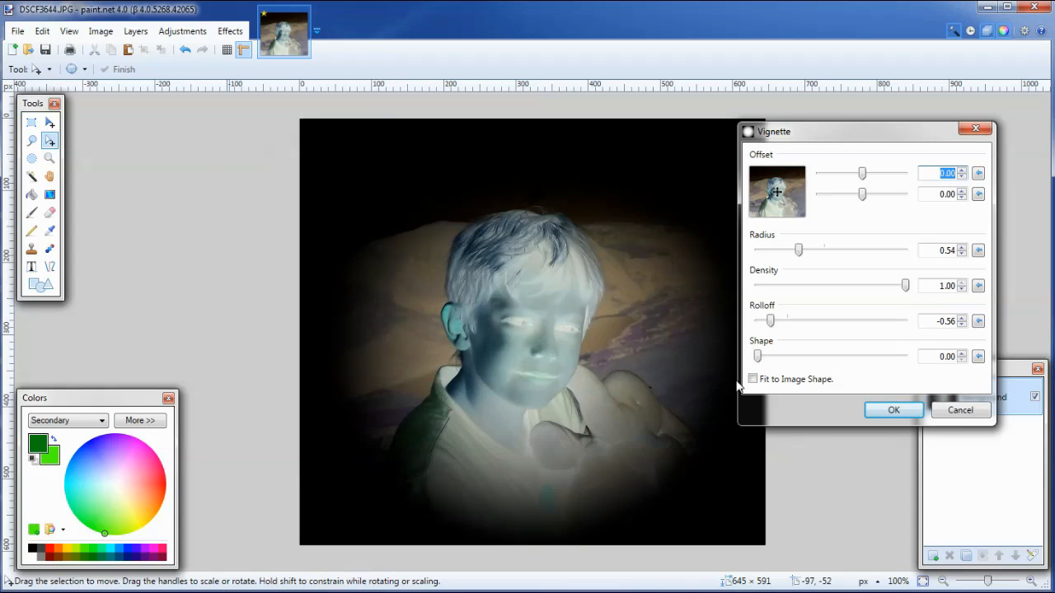
Try vignette radii of 0.35 and 0.49 with rolloff values of 4.00, -0.02 and -1.00
{"action": "mouse_move", "coordinate": [798, 249]}
{"action": "left_mouse_down"}
{"action": "mouse_move", "coordinate": [774, 260]}
{"action": "mouse_move", "coordinate": [783, 263]}
{"action": "left_mouse_up"}
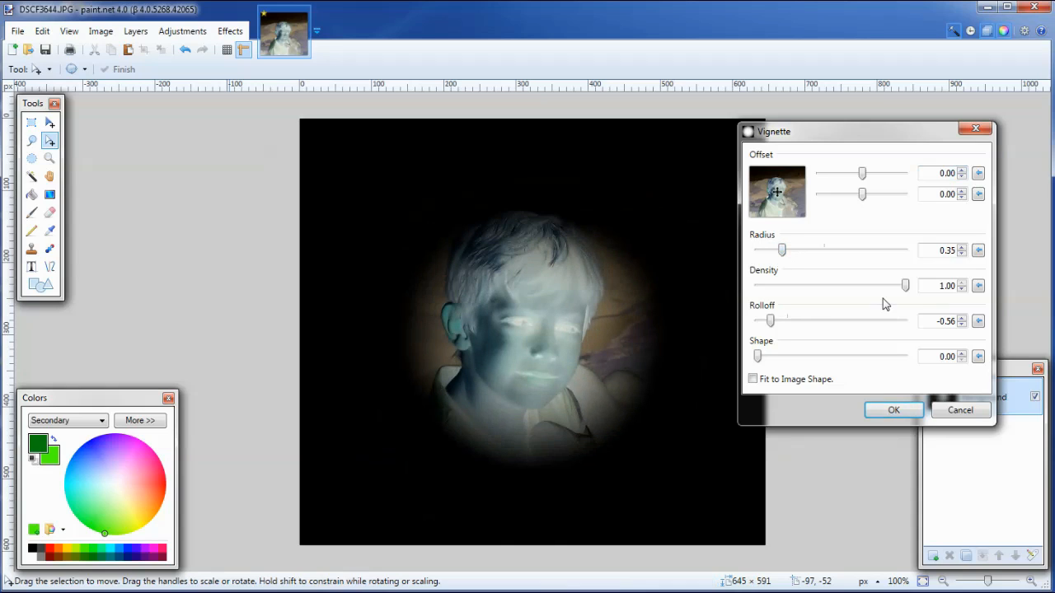
{"action": "left_click_drag", "start_coordinate": [904, 285], "coordinate": [935, 301]}
{"action": "left_click_drag", "start_coordinate": [770, 321], "coordinate": [956, 328]}
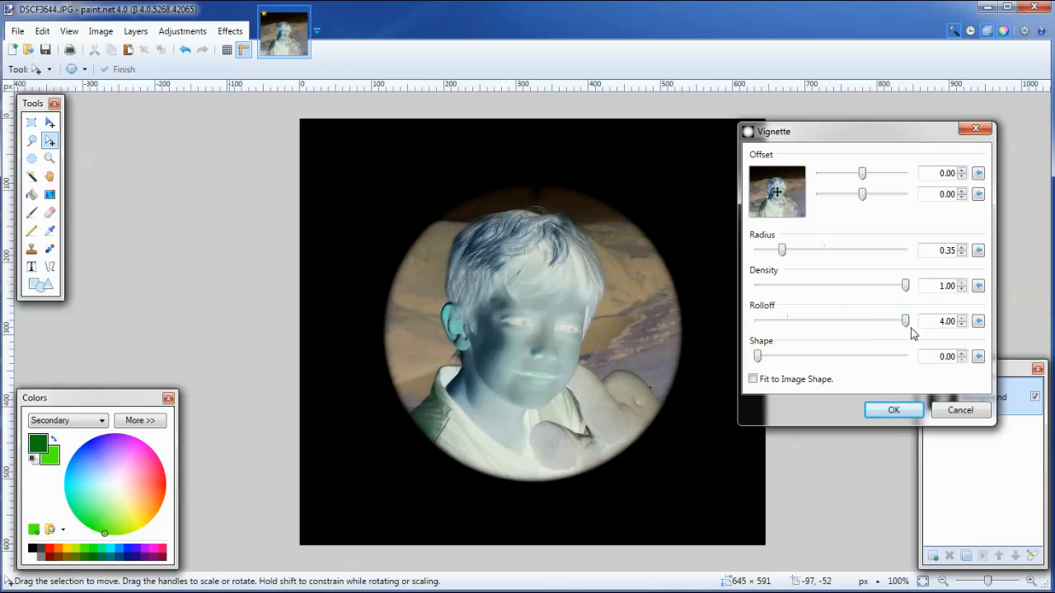
{"action": "left_click_drag", "start_coordinate": [906, 327], "coordinate": [785, 339]}
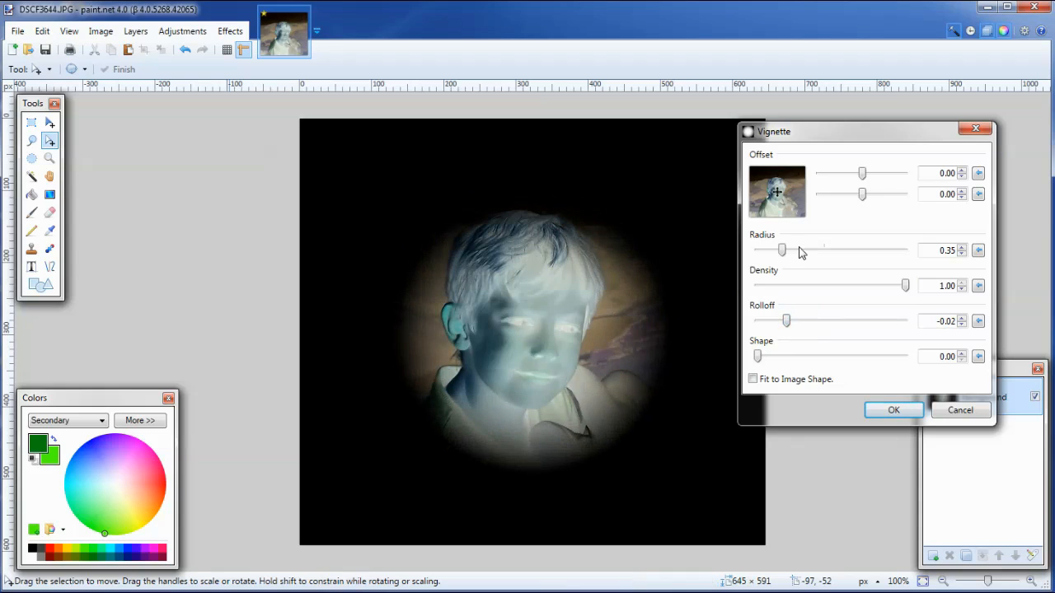
{"action": "mouse_move", "coordinate": [785, 254]}
{"action": "left_mouse_down"}
{"action": "mouse_move", "coordinate": [816, 255]}
{"action": "mouse_move", "coordinate": [794, 256]}
{"action": "left_mouse_up"}
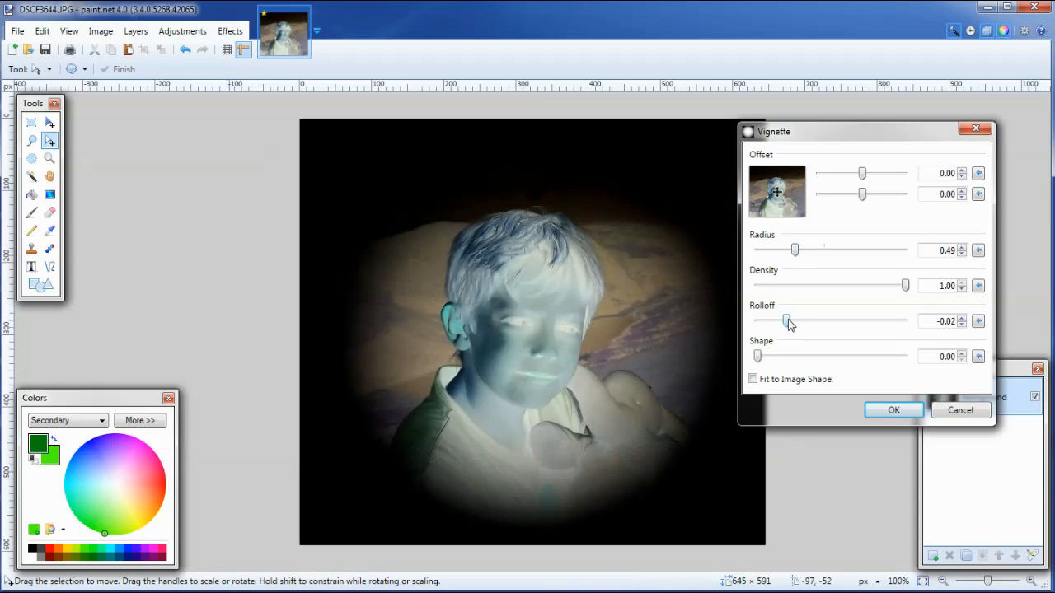
{"action": "left_click_drag", "start_coordinate": [788, 323], "coordinate": [740, 328]}
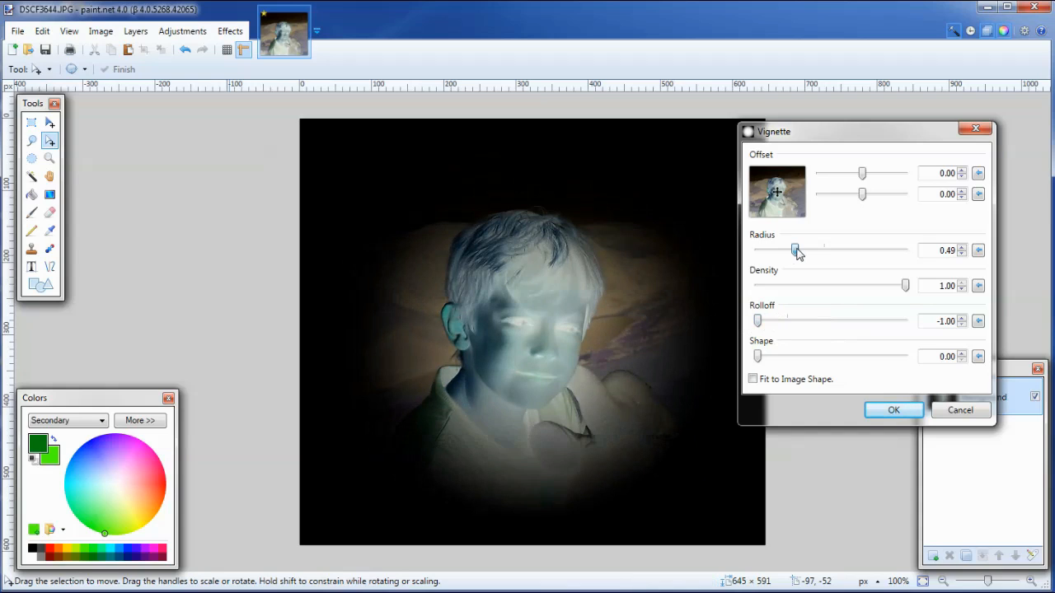
Set the vignette's radius to 0.51 and rolloff to 0.08, keep shape at 0.00, and apply it
{"action": "mouse_move", "coordinate": [795, 253]}
{"action": "left_mouse_down"}
{"action": "mouse_move", "coordinate": [806, 254]}
{"action": "mouse_move", "coordinate": [797, 253]}
{"action": "left_mouse_up"}
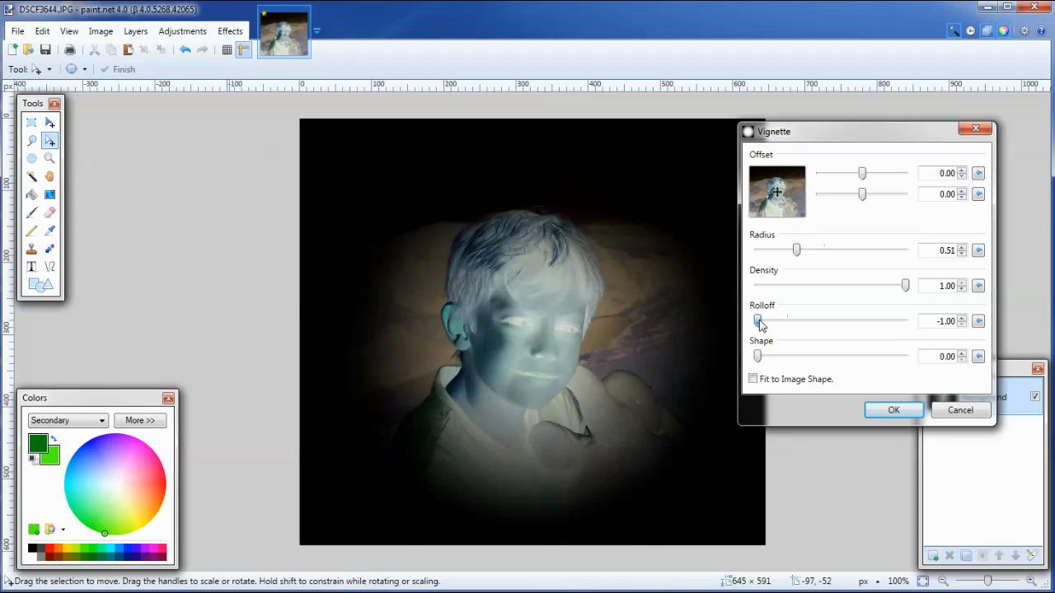
{"action": "left_click_drag", "start_coordinate": [758, 321], "coordinate": [789, 327]}
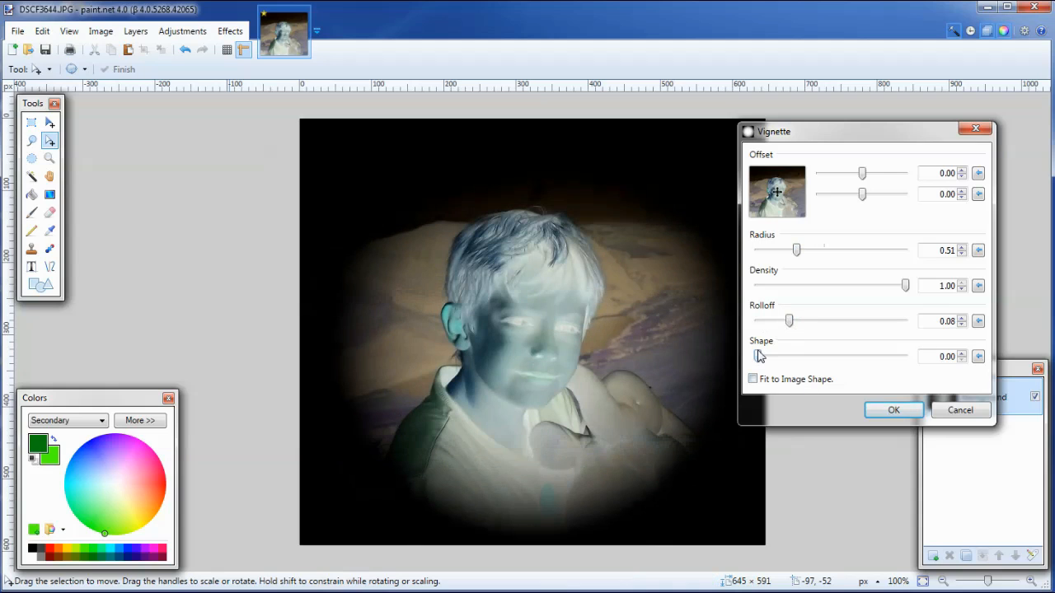
{"action": "mouse_move", "coordinate": [759, 356]}
{"action": "left_mouse_down"}
{"action": "mouse_move", "coordinate": [919, 364]}
{"action": "mouse_move", "coordinate": [755, 359]}
{"action": "left_mouse_up"}
{"action": "left_click", "coordinate": [891, 410]}
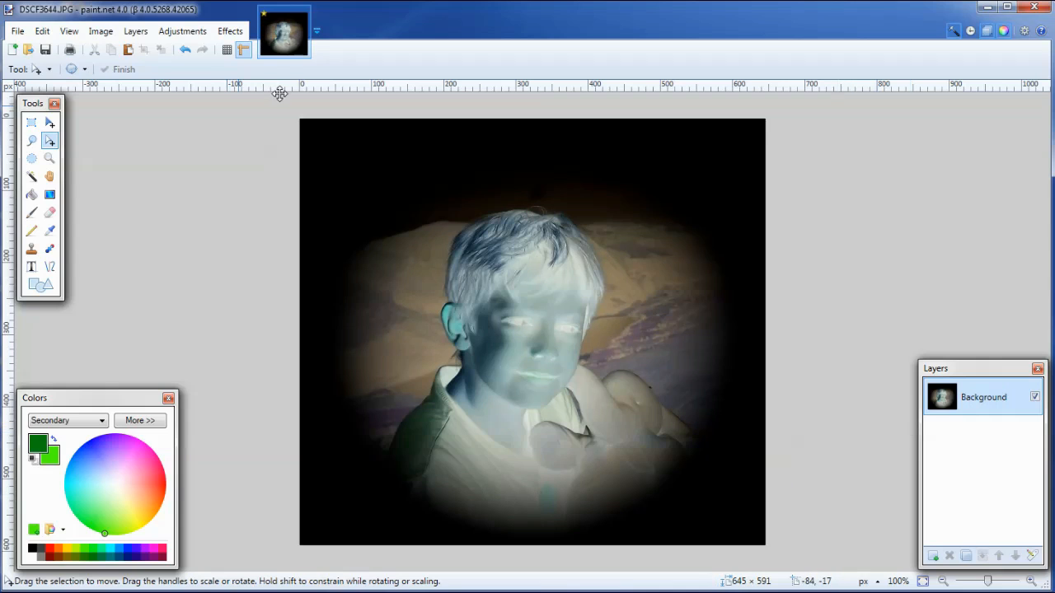
Invert the vignetted photo's colors again and open the Seamless Texture Maker effect with its dialog beside the boy
{"action": "left_click", "coordinate": [180, 36]}
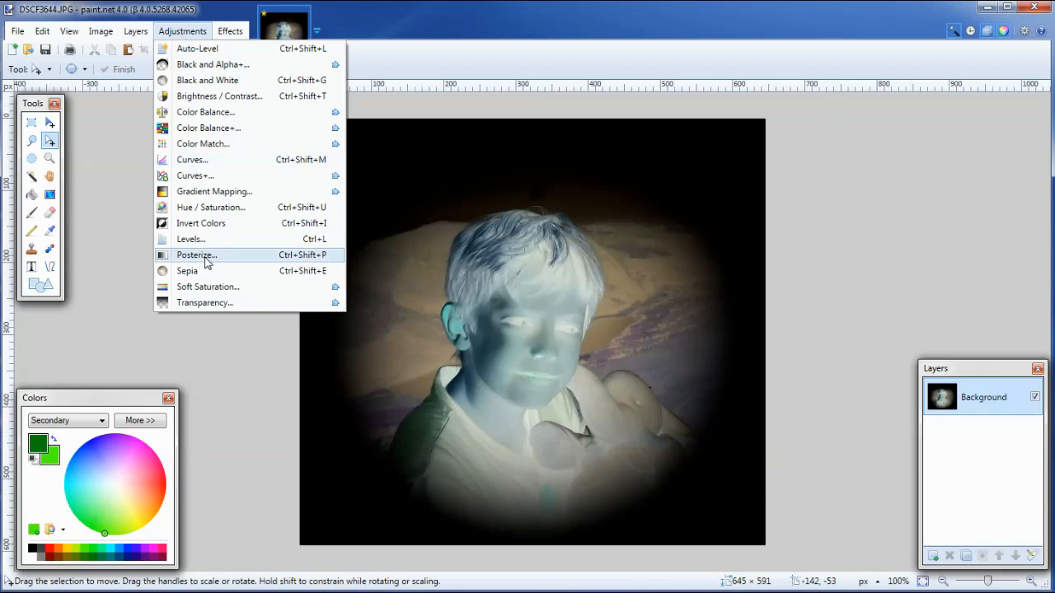
{"action": "left_click", "coordinate": [196, 225]}
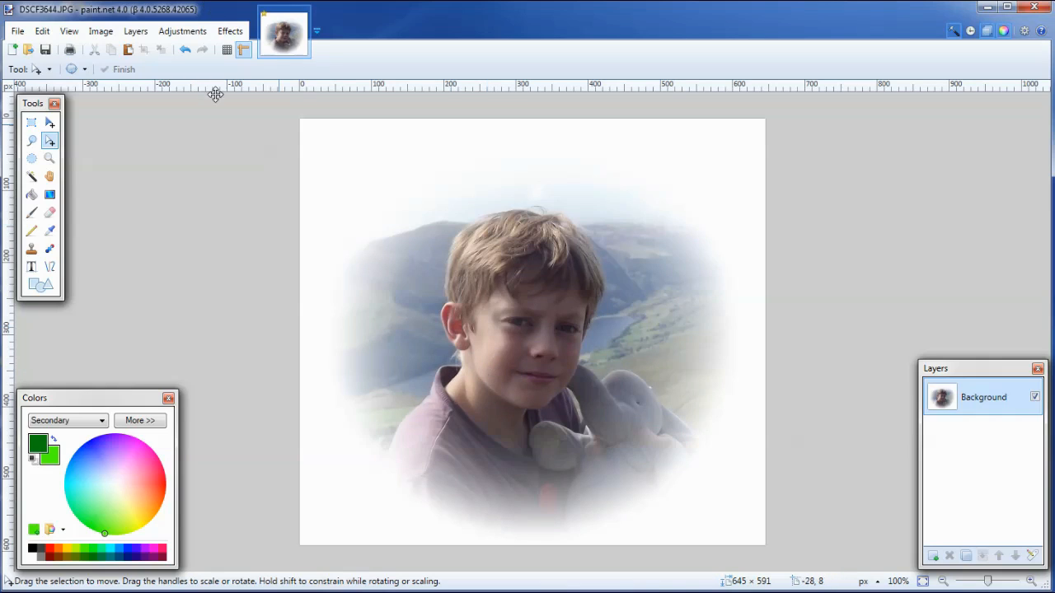
{"action": "left_click", "coordinate": [229, 33]}
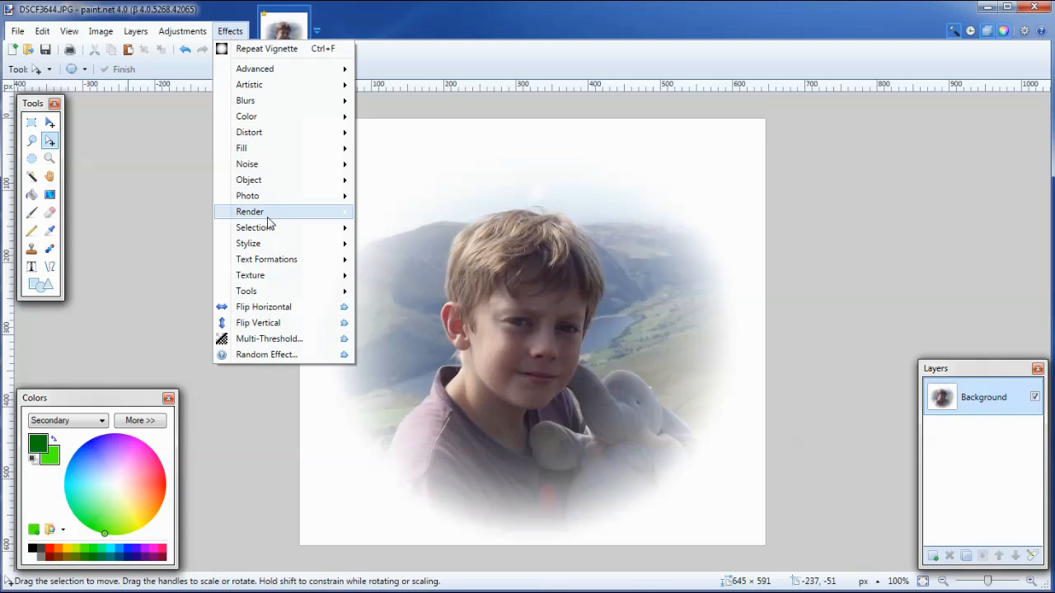
{"action": "mouse_move", "coordinate": [311, 134]}
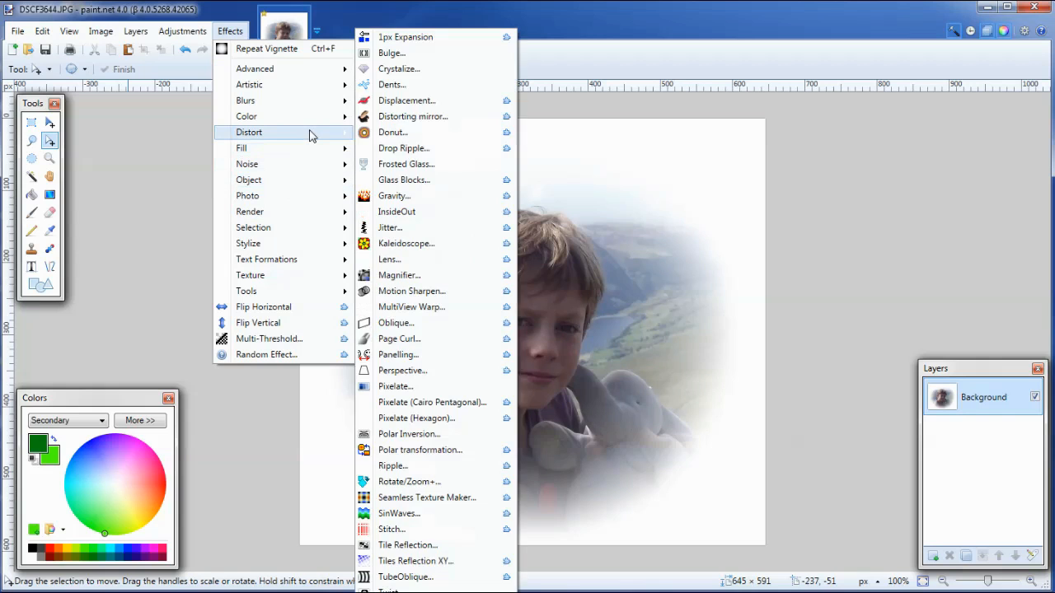
{"action": "left_click", "coordinate": [410, 498]}
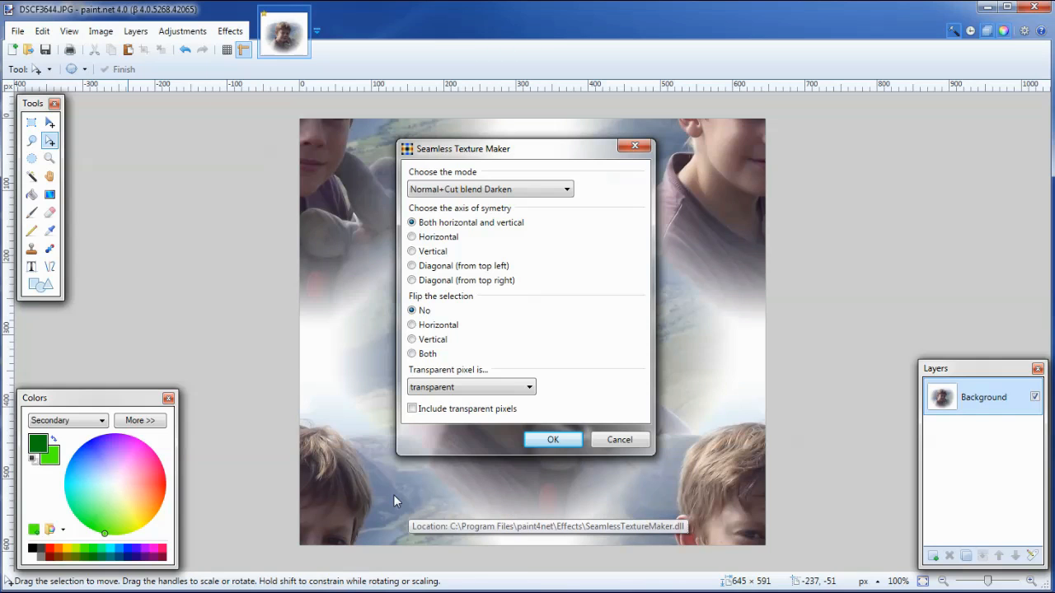
{"action": "left_click_drag", "start_coordinate": [497, 157], "coordinate": [815, 139]}
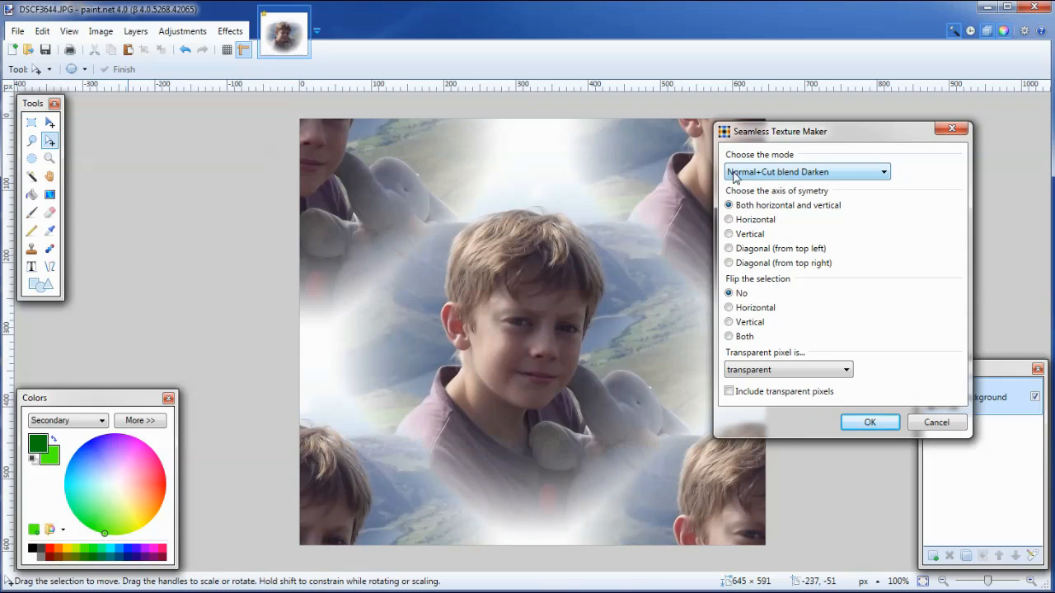
Compare the Normal+Cut blend Lighten and Average modes in Seamless Texture Maker, and return to Normal+Cut blend Darken
{"action": "left_click", "coordinate": [820, 175]}
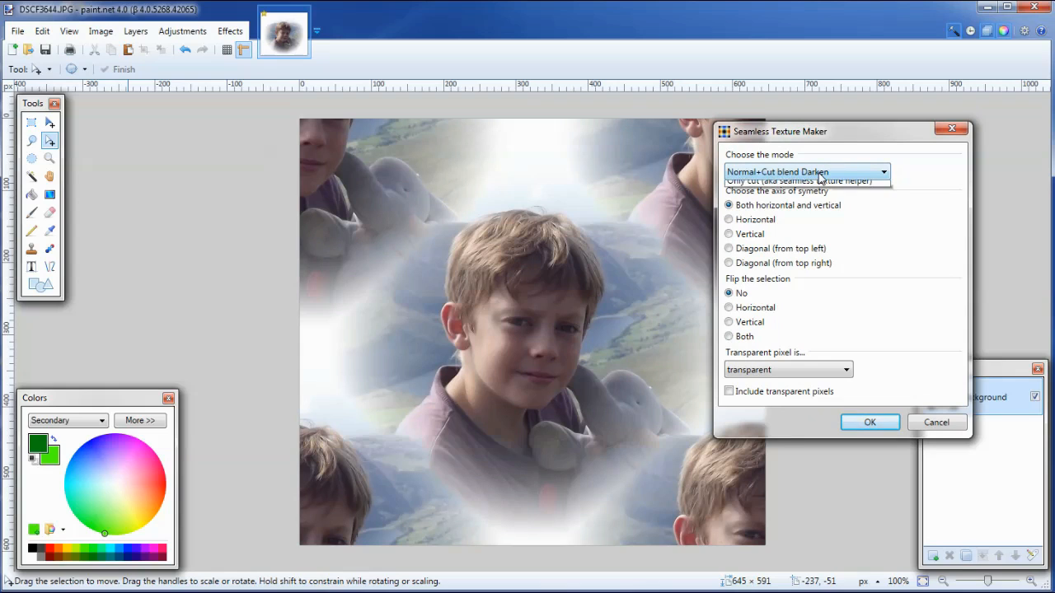
{"action": "left_click", "coordinate": [806, 214]}
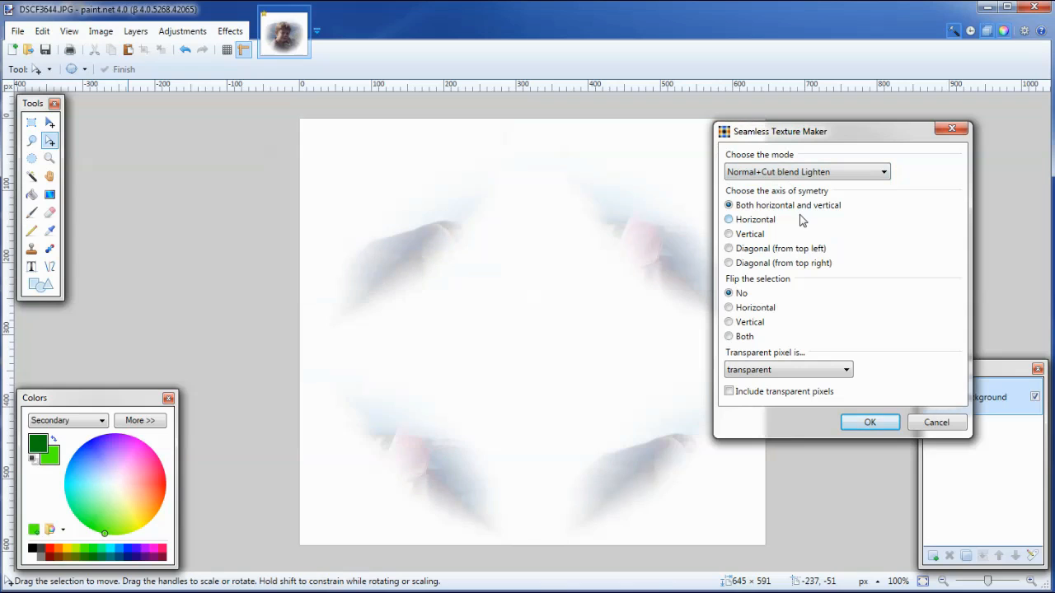
{"action": "left_click", "coordinate": [803, 174]}
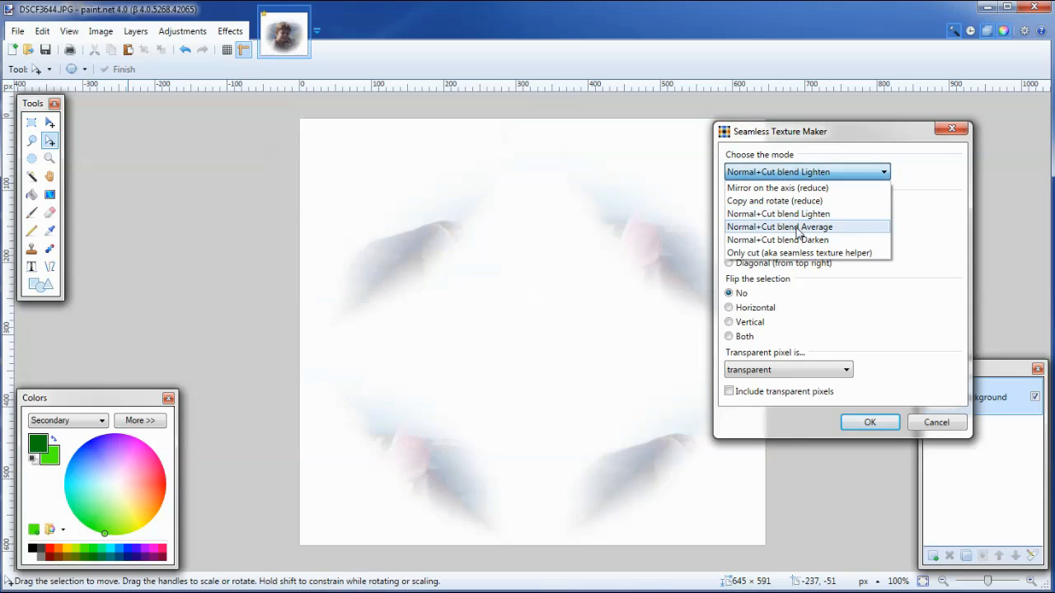
{"action": "left_click", "coordinate": [797, 228]}
{"action": "left_click", "coordinate": [793, 174]}
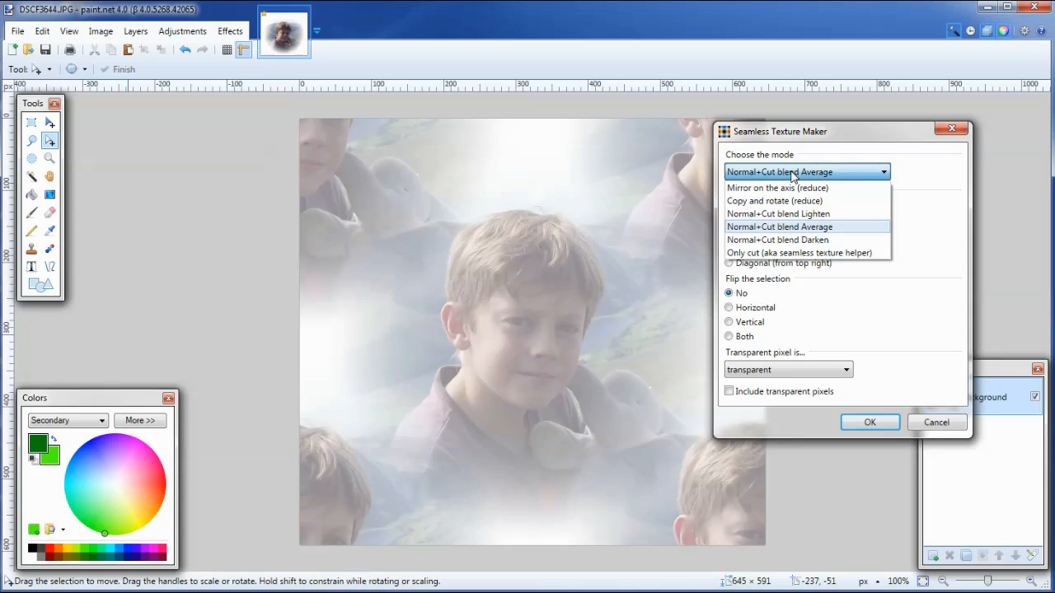
{"action": "left_click", "coordinate": [794, 240]}
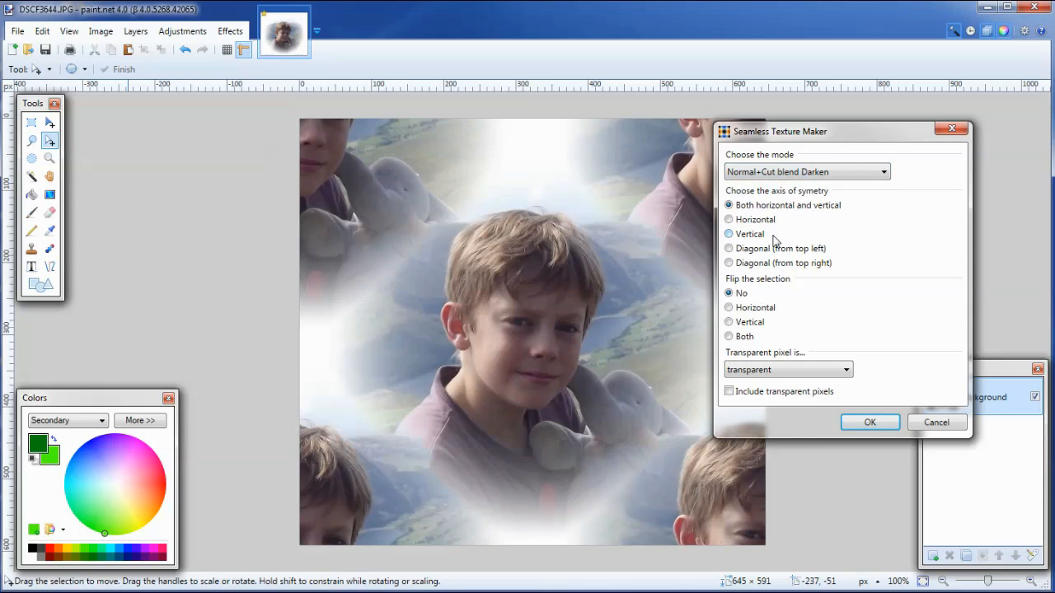
Compare the No, Horizontal and Vertical selection flips, choose Vertical, and apply the seamless texture
{"action": "left_click", "coordinate": [729, 323]}
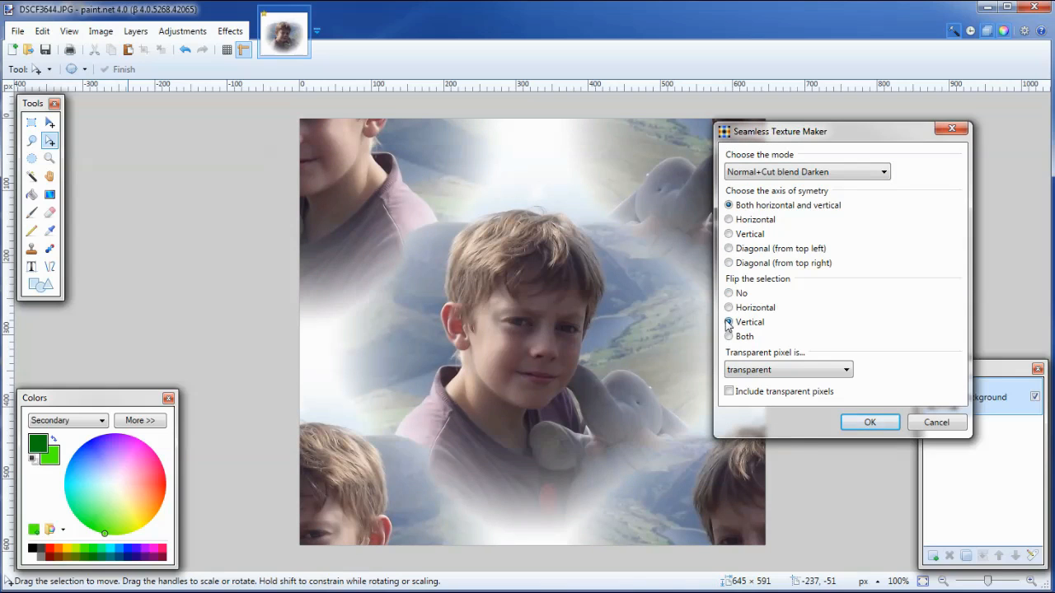
{"action": "left_click", "coordinate": [728, 294]}
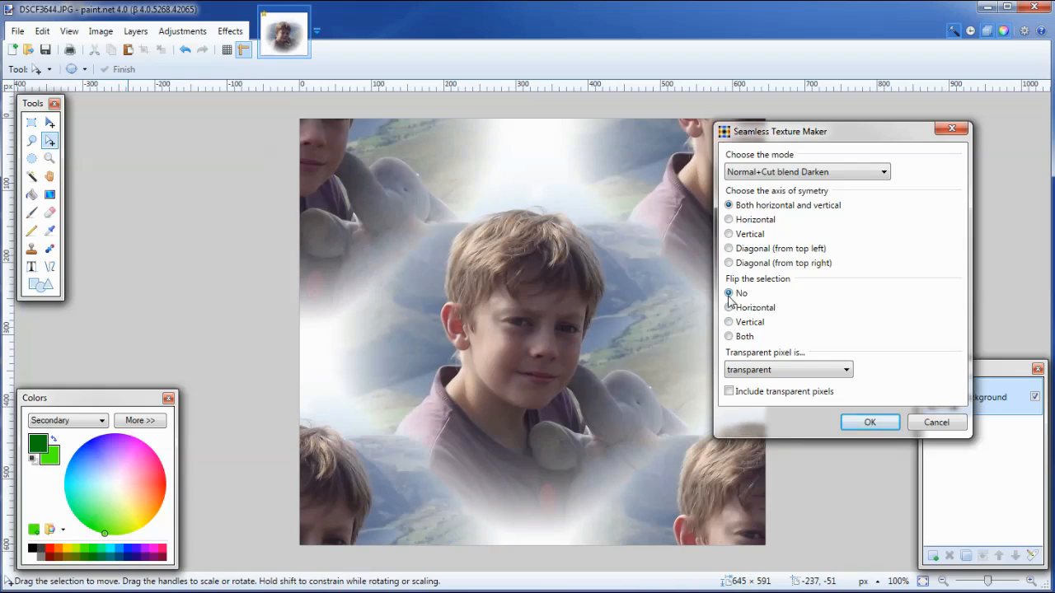
{"action": "left_click", "coordinate": [728, 322]}
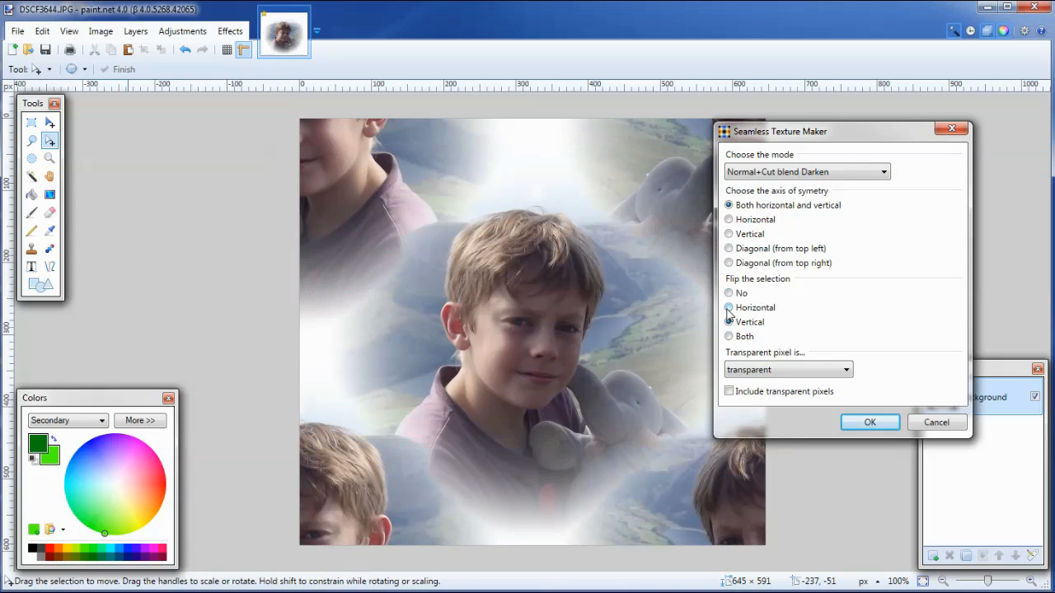
{"action": "left_click", "coordinate": [728, 307]}
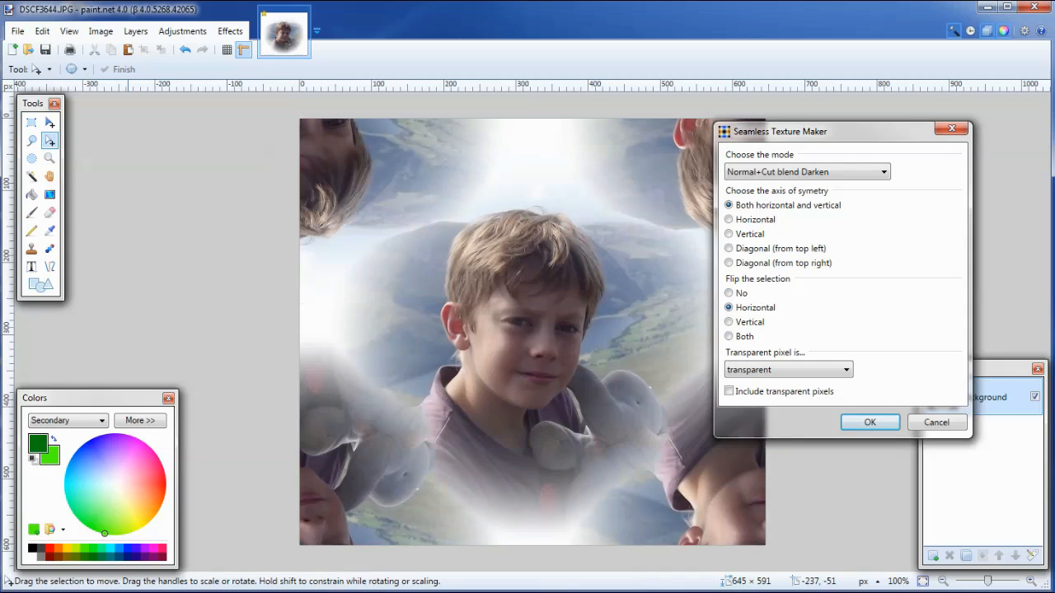
{"action": "left_click", "coordinate": [729, 322]}
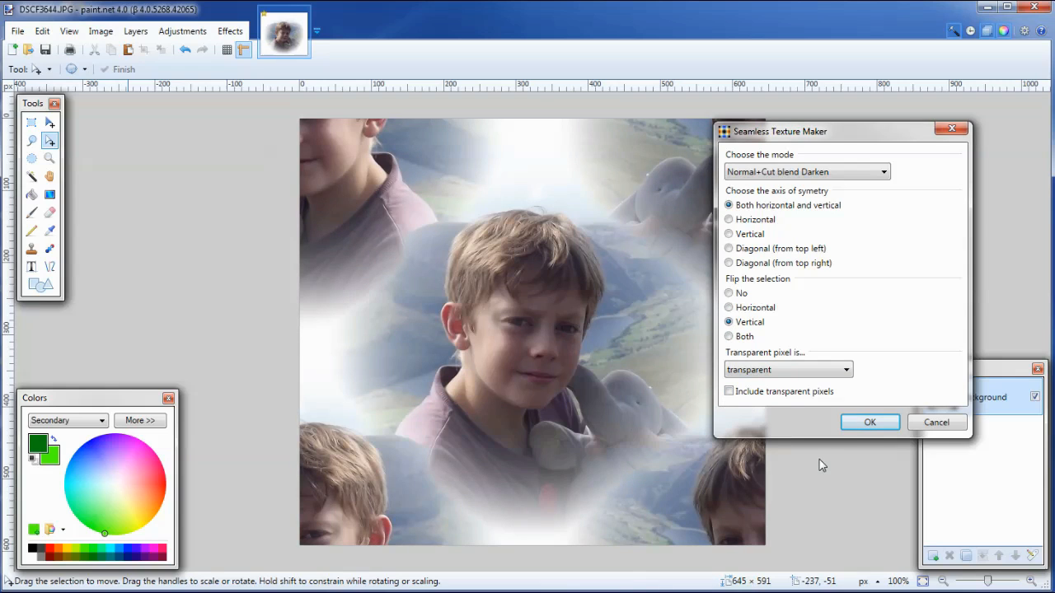
{"action": "left_click", "coordinate": [866, 423]}
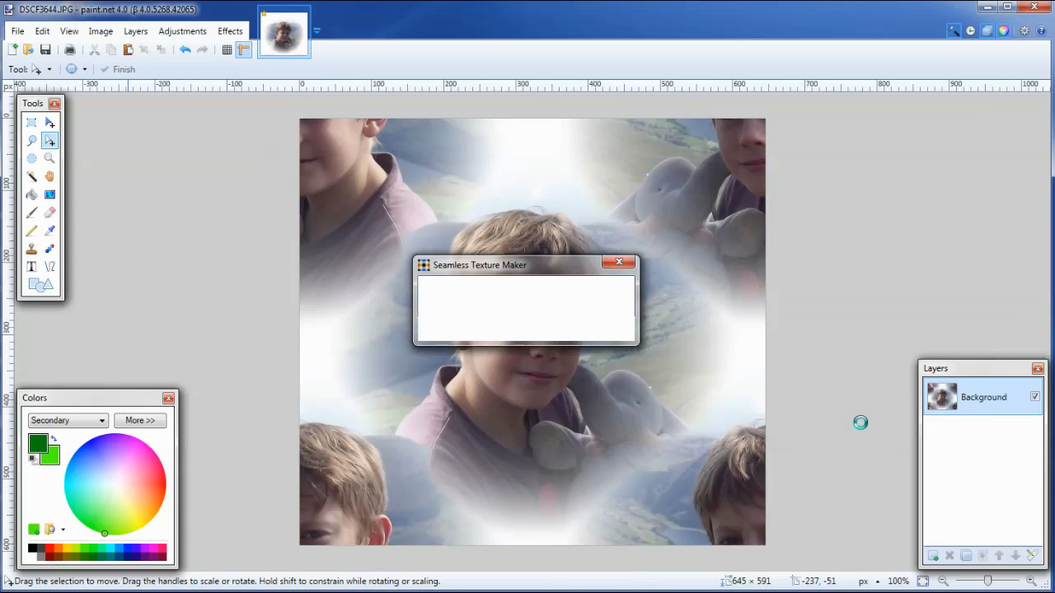
Select the entire seamless texture image and copy it to the clipboard
{"action": "left_click", "coordinate": [41, 33]}
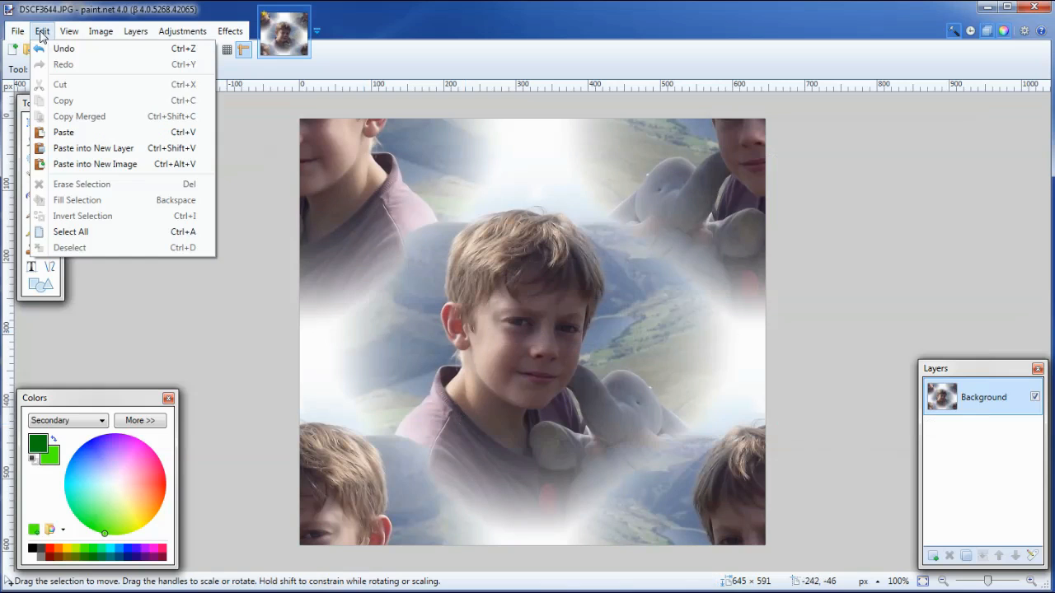
{"action": "left_click", "coordinate": [90, 233]}
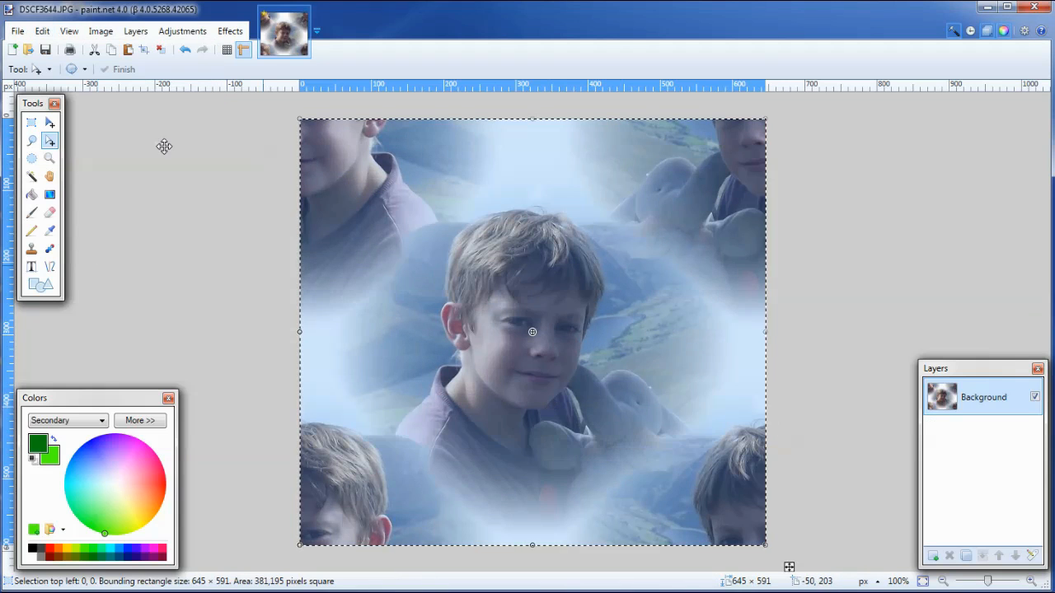
{"action": "left_click", "coordinate": [41, 32]}
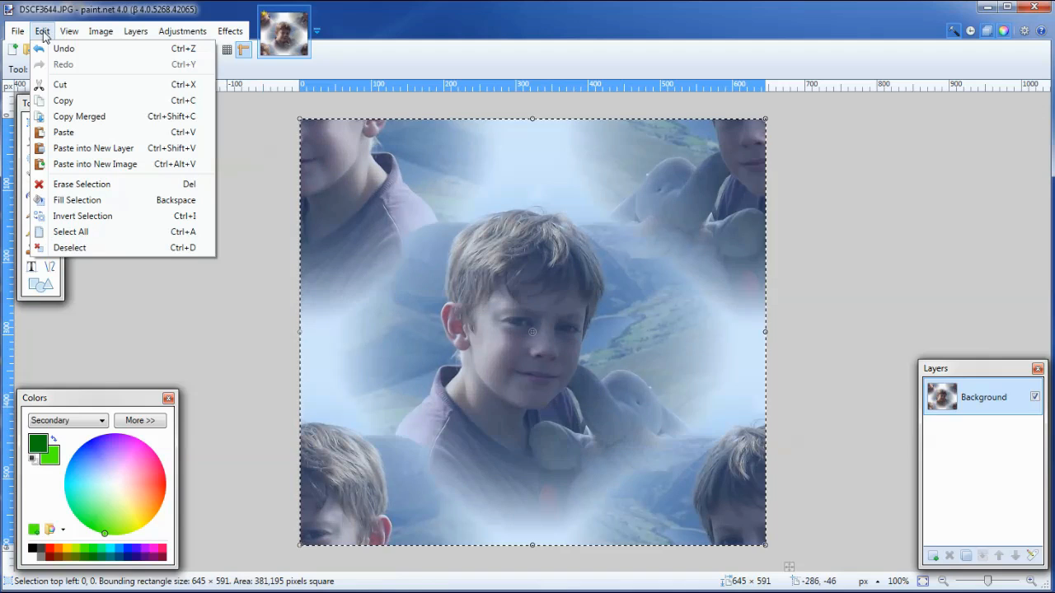
{"action": "left_click", "coordinate": [71, 101]}
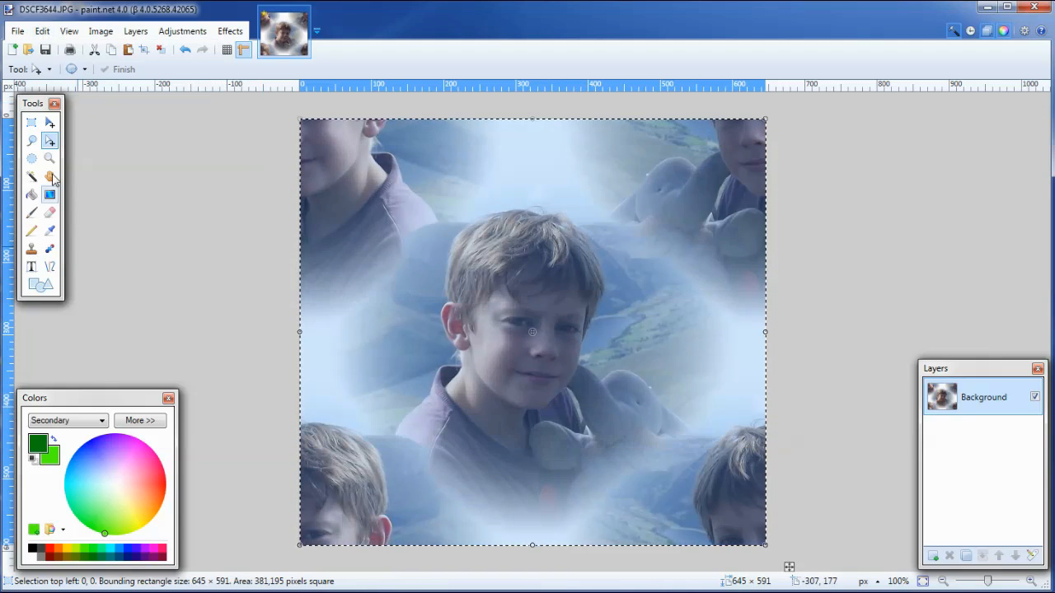
Open the blank template a4_portrait.jpg from the 150dpi_templates folder
{"action": "left_click", "coordinate": [30, 53]}
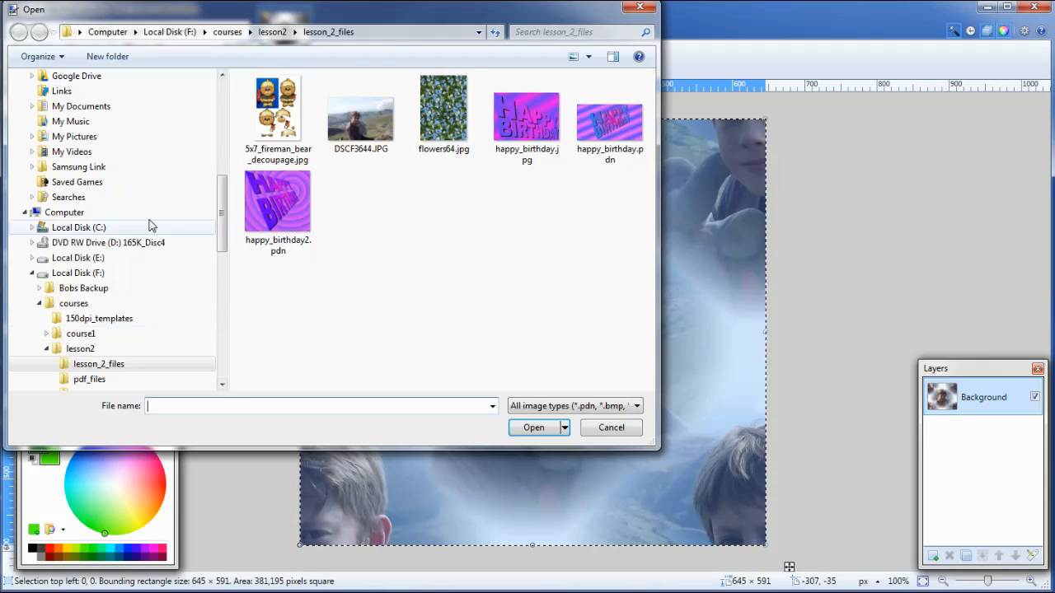
{"action": "left_click", "coordinate": [124, 320]}
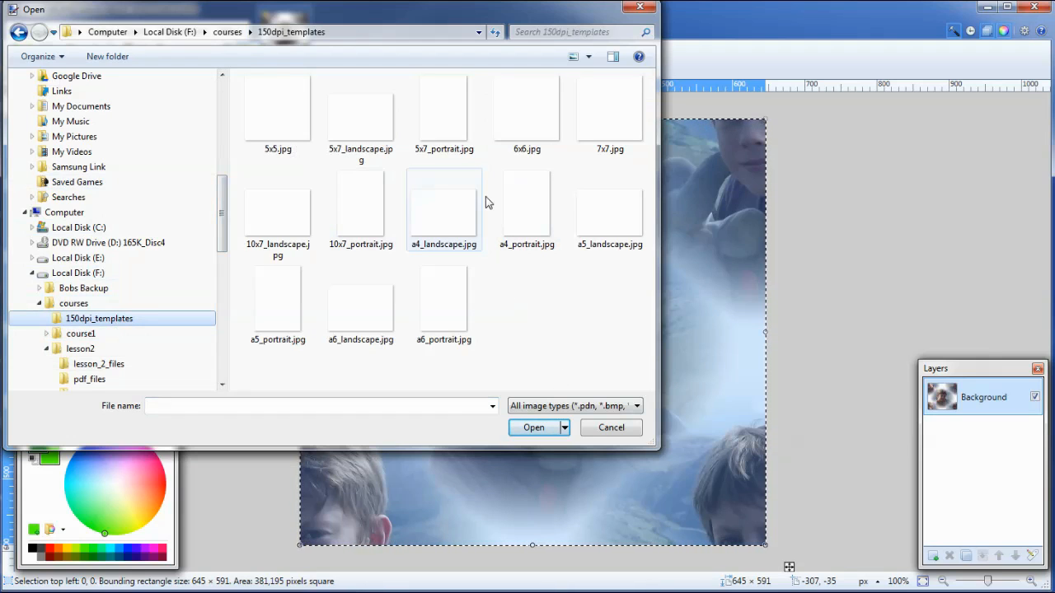
{"action": "double_click", "coordinate": [527, 207]}
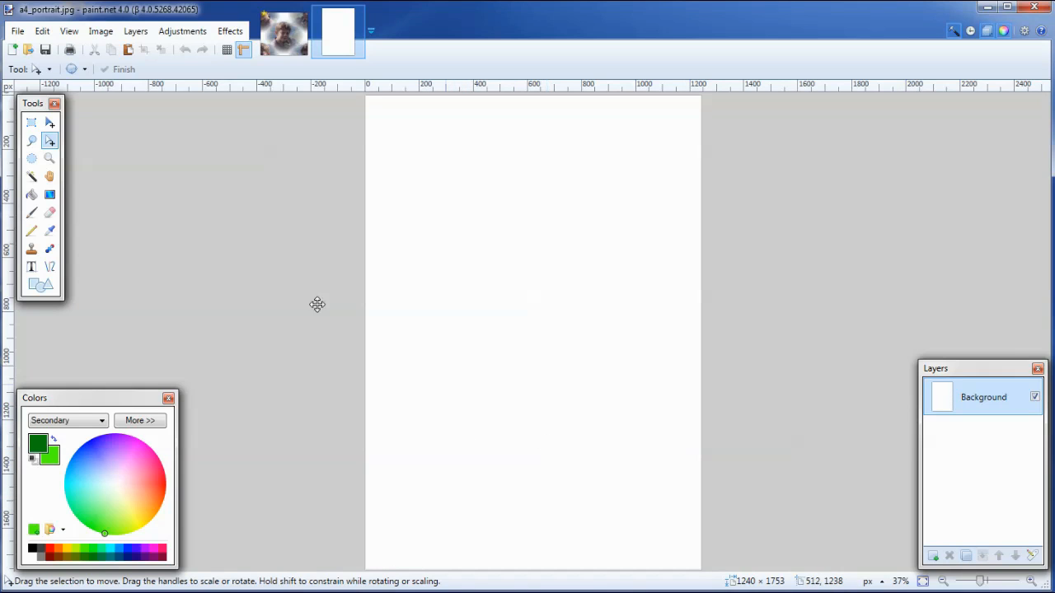
Fill the A4 page from the clipboard with placement -0.09, 0.04 and zoom 3.14, leaving nearest neighbor sampling off
{"action": "left_click", "coordinate": [234, 33]}
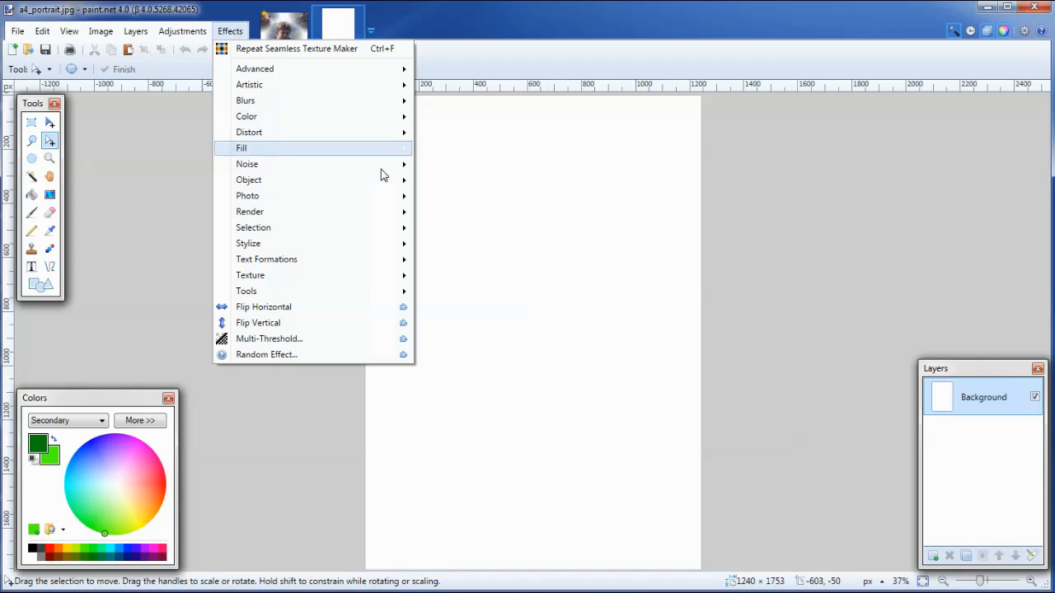
{"action": "mouse_move", "coordinate": [383, 164]}
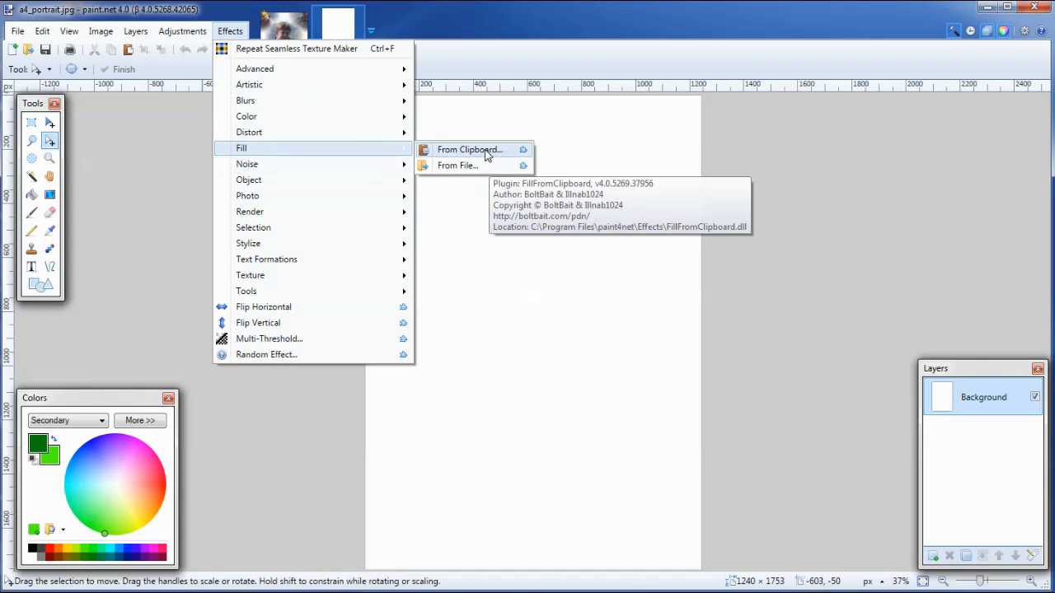
{"action": "left_click", "coordinate": [487, 150]}
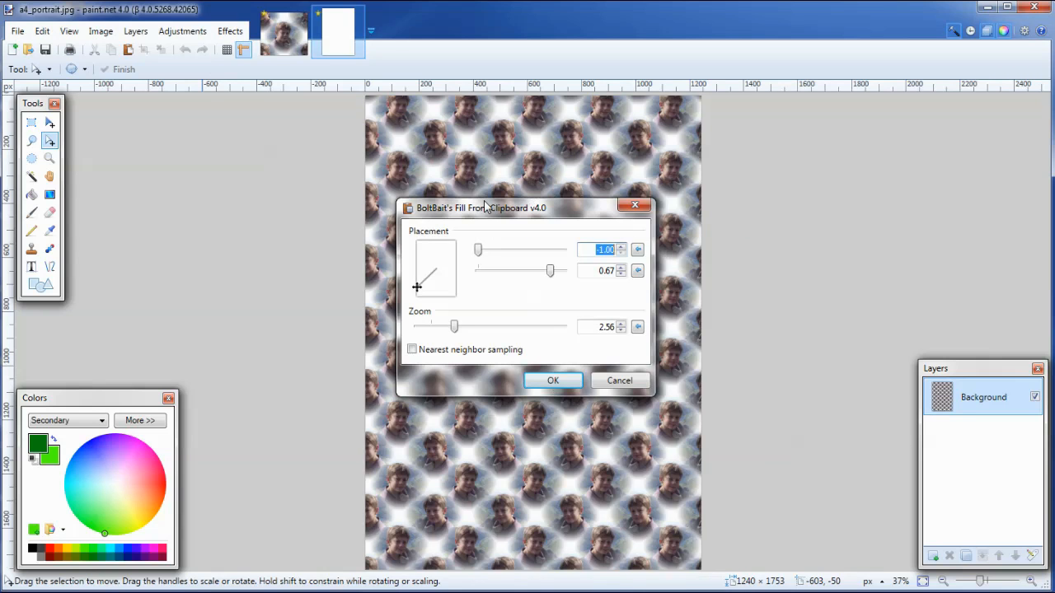
{"action": "left_click_drag", "start_coordinate": [486, 206], "coordinate": [754, 154]}
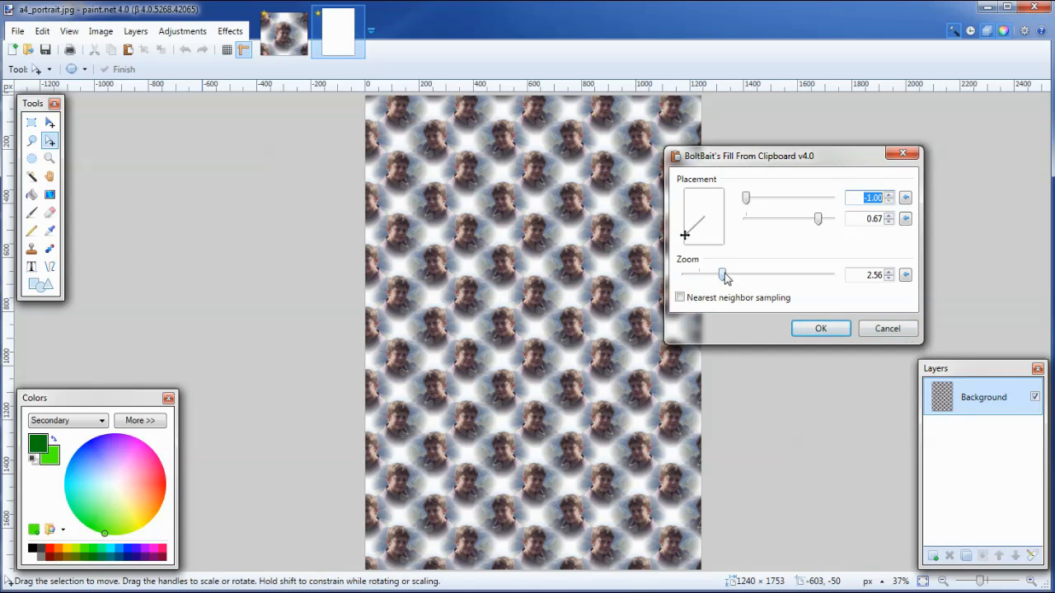
{"action": "mouse_move", "coordinate": [724, 277]}
{"action": "left_mouse_down"}
{"action": "mouse_move", "coordinate": [699, 277]}
{"action": "mouse_move", "coordinate": [732, 278]}
{"action": "left_mouse_up"}
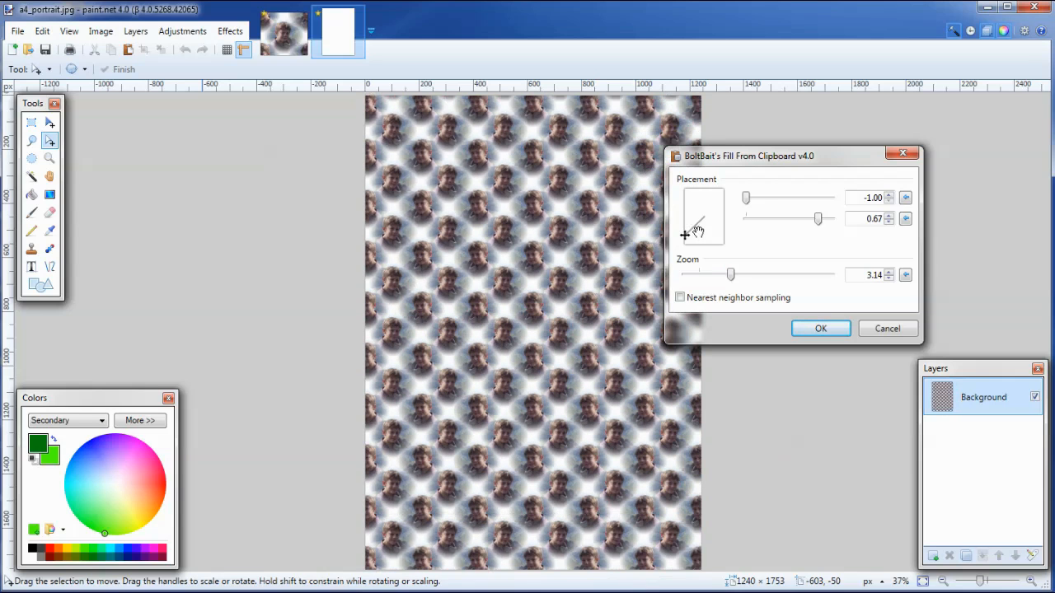
{"action": "left_click_drag", "start_coordinate": [683, 236], "coordinate": [703, 218]}
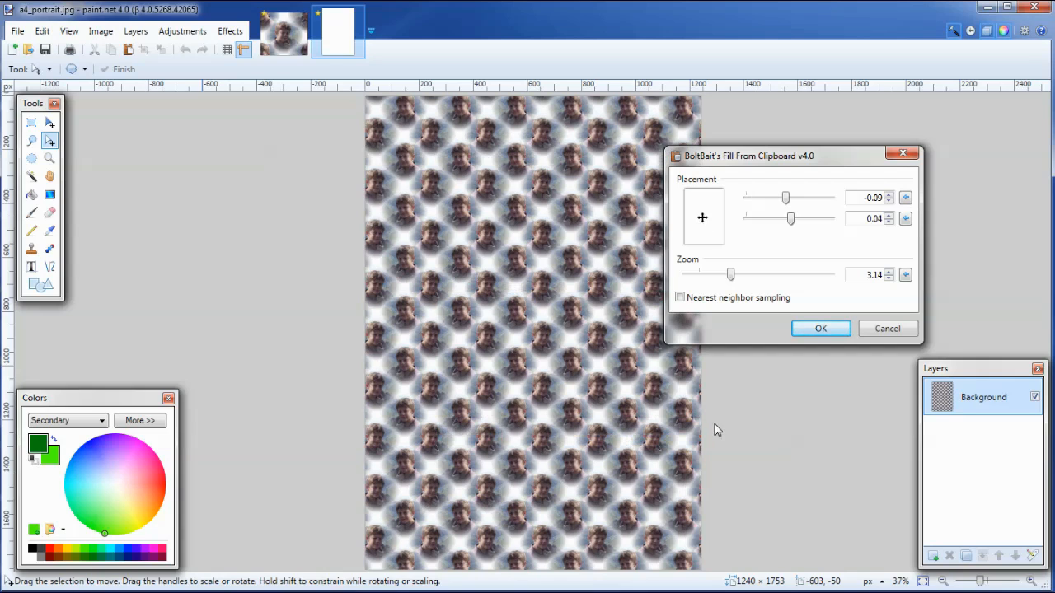
{"action": "left_click", "coordinate": [827, 336]}
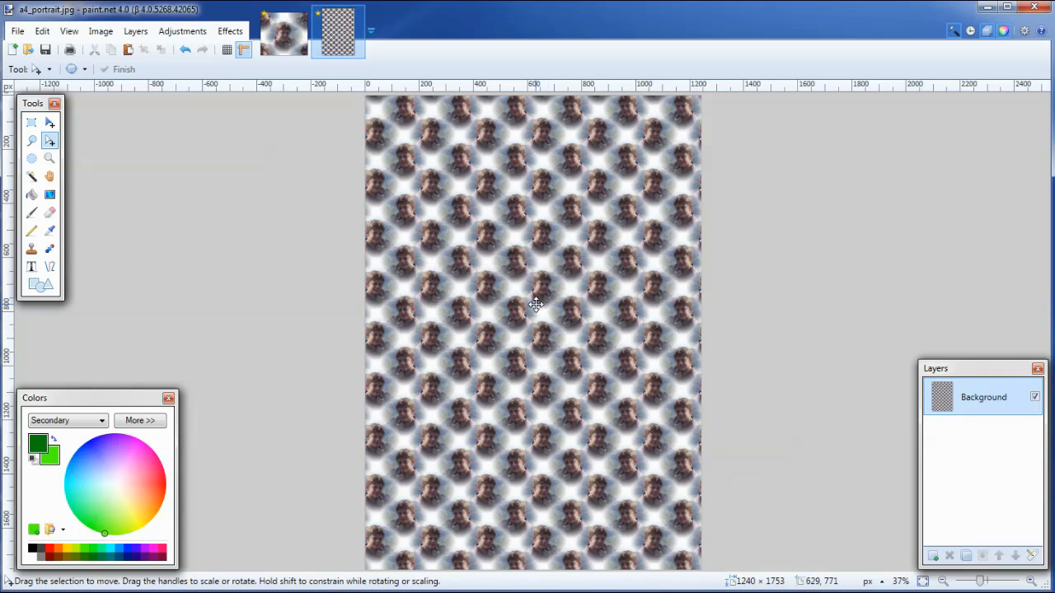
Examine the tiled portrait pattern on the A4 page close up and at a distance
{"action": "scroll", "coordinate": [534, 289], "scroll_direction": "up", "scroll_amount": 2}
{"action": "scroll", "coordinate": [534, 288], "scroll_direction": "up", "scroll_amount": 2}
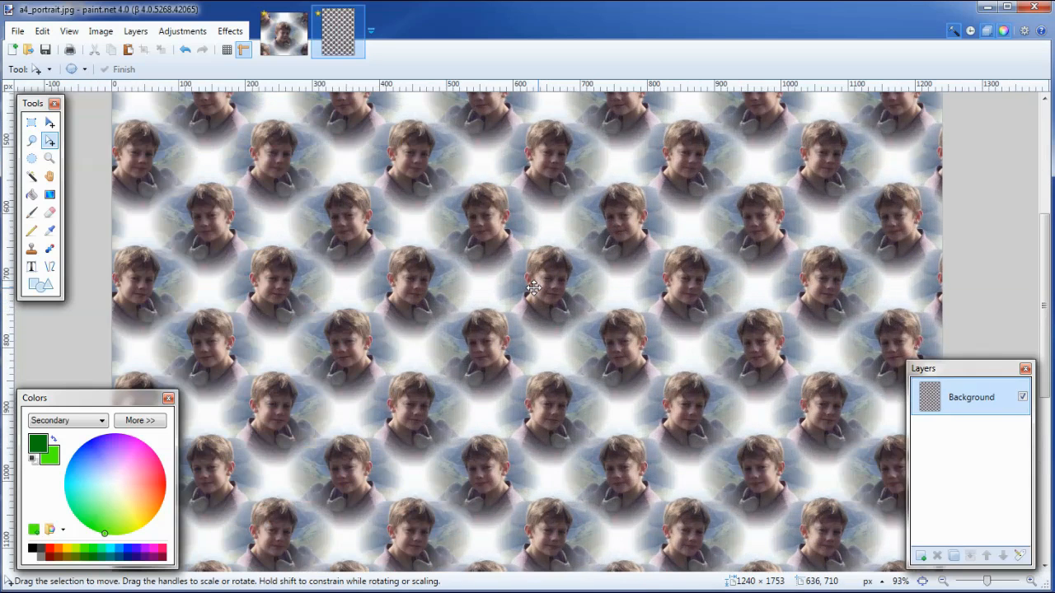
{"action": "scroll", "coordinate": [534, 289], "scroll_direction": "up", "scroll_amount": 2}
{"action": "scroll", "coordinate": [519, 369], "scroll_direction": "down", "scroll_amount": 3}
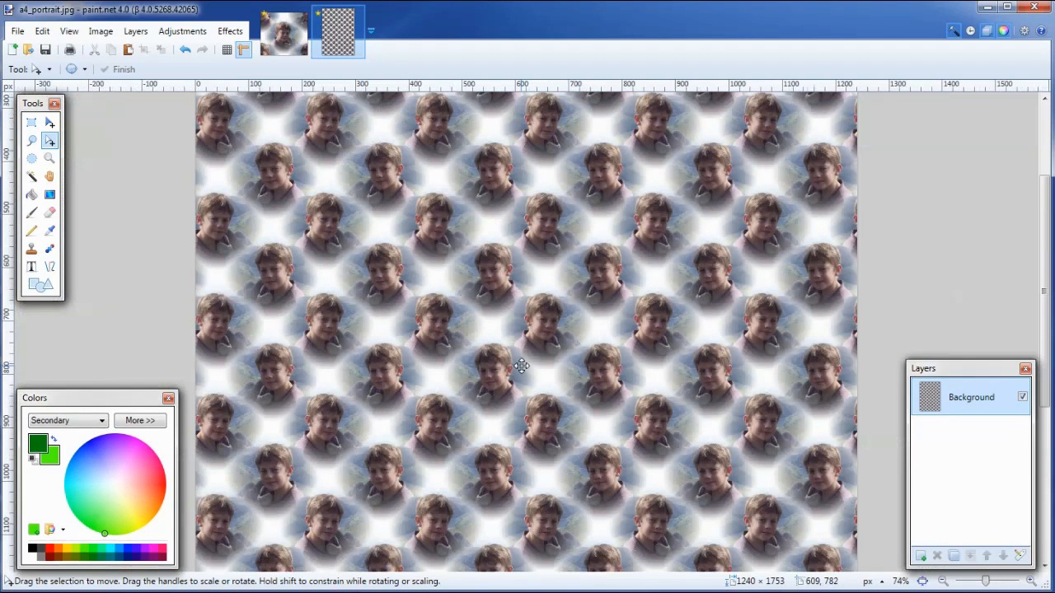
{"action": "scroll", "coordinate": [522, 366], "scroll_direction": "down", "scroll_amount": 2}
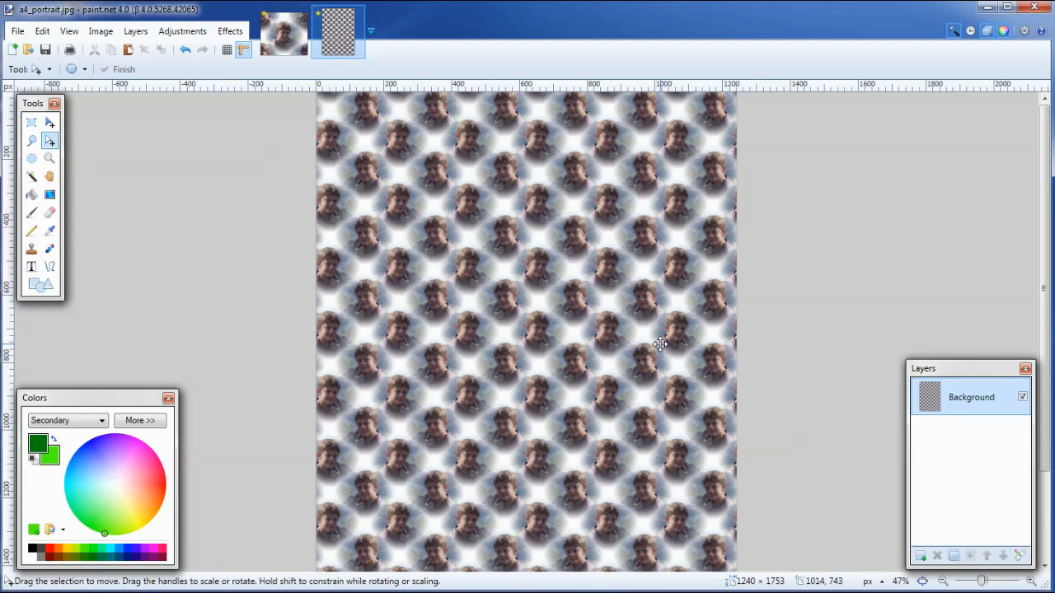
{"action": "scroll", "coordinate": [556, 396], "scroll_direction": "up", "scroll_amount": 2}
{"action": "scroll", "coordinate": [558, 336], "scroll_direction": "up", "scroll_amount": 3}
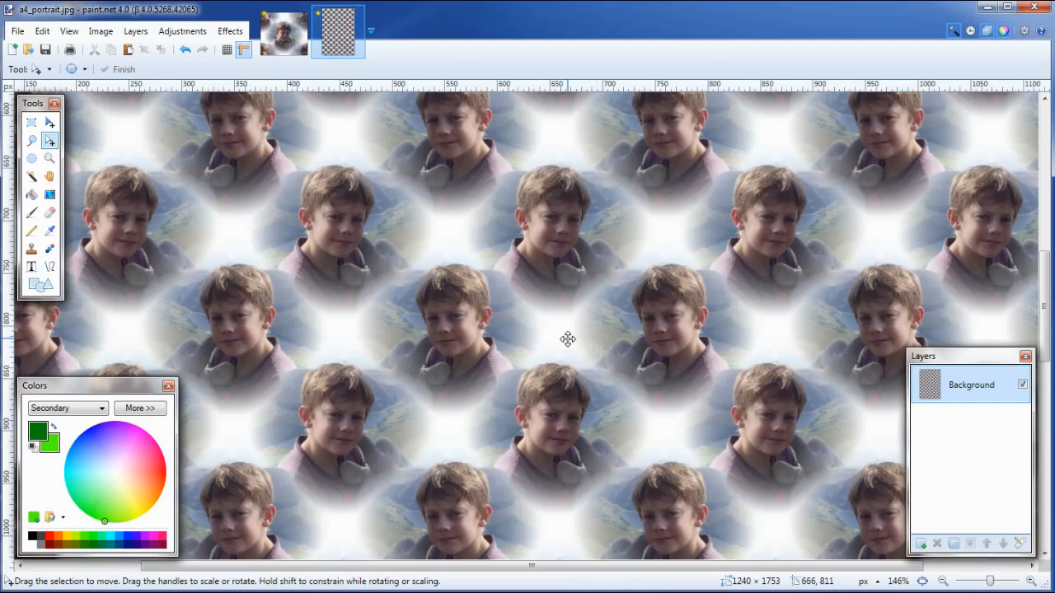
{"action": "scroll", "coordinate": [556, 333], "scroll_direction": "down", "scroll_amount": 5}
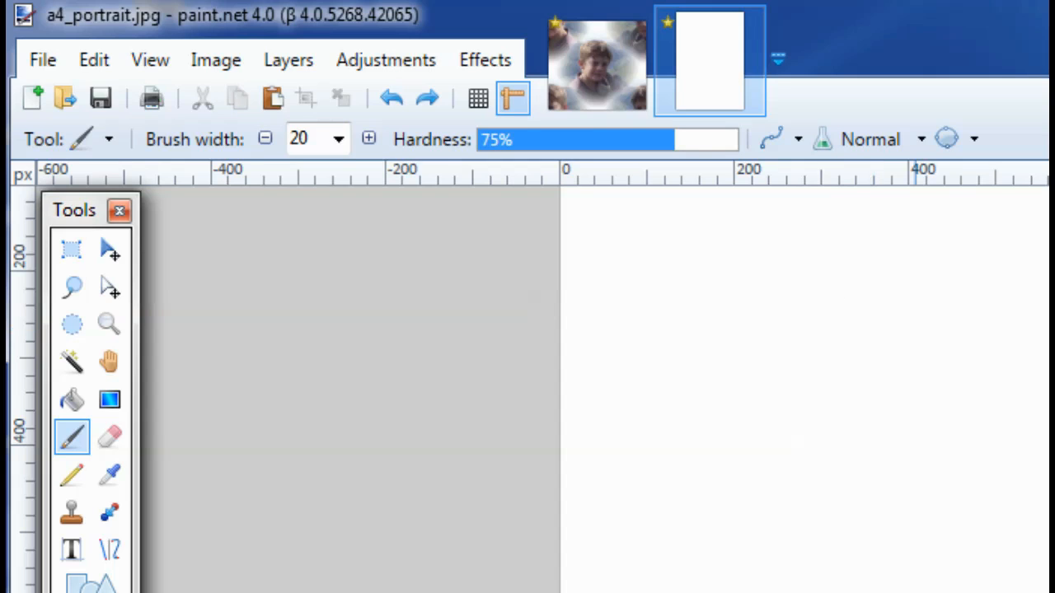
Paint a violet 2-shaped stroke on the blank page with the 20 px Paintbrush and antialiasing enabled
{"action": "scroll", "coordinate": [915, 589], "scroll_direction": "up", "scroll_amount": 2}
{"action": "scroll", "coordinate": [866, 455], "scroll_direction": "up", "scroll_amount": 2}
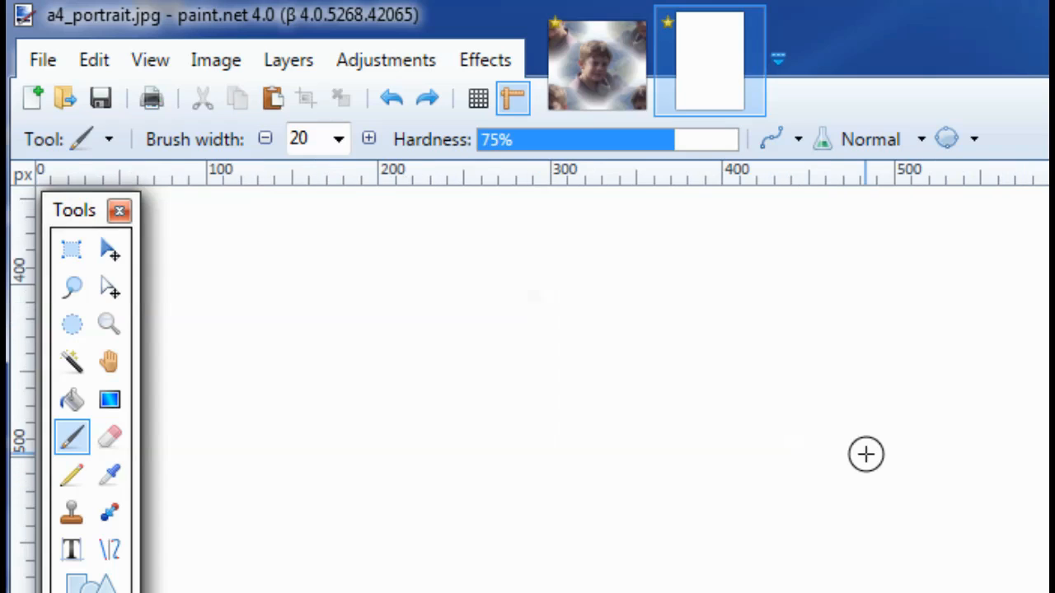
{"action": "scroll", "coordinate": [865, 457], "scroll_direction": "up", "scroll_amount": 1}
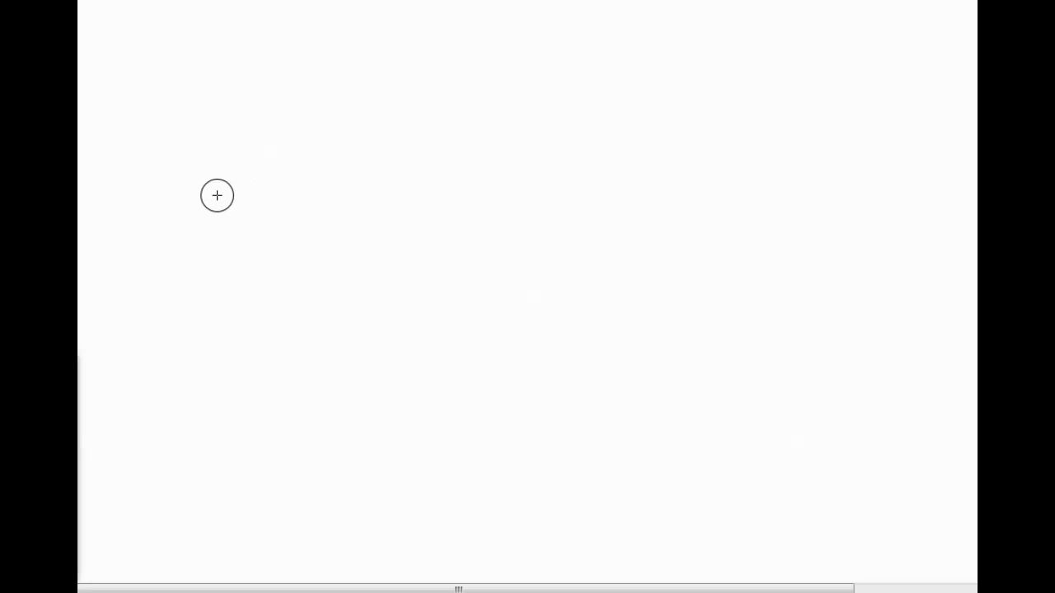
{"action": "mouse_move", "coordinate": [217, 196]}
{"action": "left_mouse_down"}
{"action": "mouse_move", "coordinate": [285, 183]}
{"action": "mouse_move", "coordinate": [362, 196]}
{"action": "mouse_move", "coordinate": [366, 230]}
{"action": "mouse_move", "coordinate": [320, 263]}
{"action": "mouse_move", "coordinate": [256, 286]}
{"action": "mouse_move", "coordinate": [225, 341]}
{"action": "mouse_move", "coordinate": [264, 368]}
{"action": "mouse_move", "coordinate": [324, 375]}
{"action": "mouse_move", "coordinate": [380, 353]}
{"action": "left_mouse_up"}
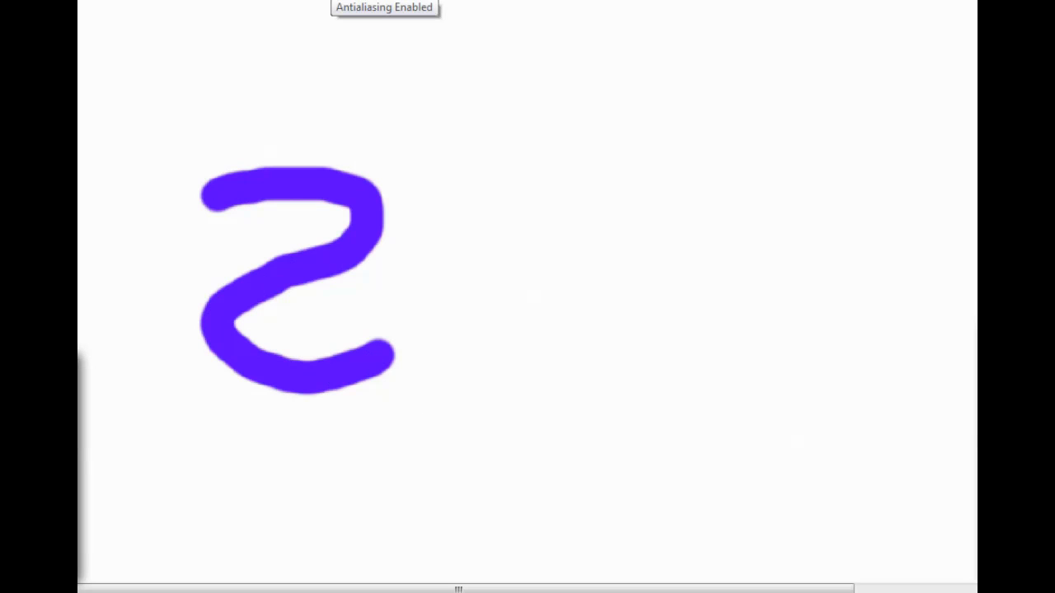
Disable antialiasing and paint a second 2-shaped stroke beside the first one
{"action": "left_click", "coordinate": [330, 0]}
{"action": "left_click", "coordinate": [363, 11]}
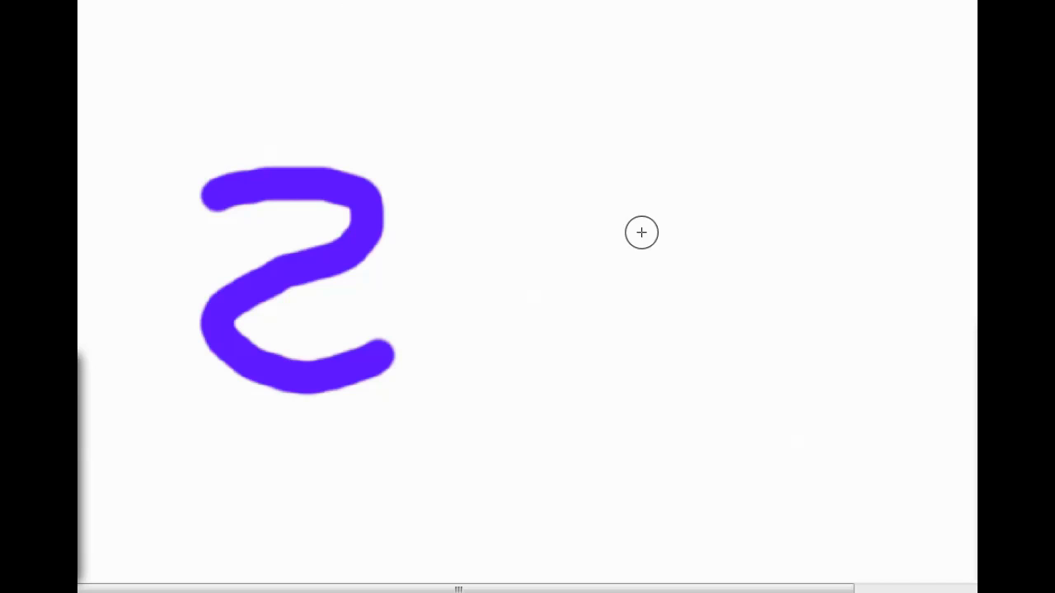
{"action": "mouse_move", "coordinate": [428, 195]}
{"action": "left_mouse_down"}
{"action": "mouse_move", "coordinate": [529, 170]}
{"action": "mouse_move", "coordinate": [552, 192]}
{"action": "mouse_move", "coordinate": [528, 229]}
{"action": "mouse_move", "coordinate": [461, 263]}
{"action": "mouse_move", "coordinate": [461, 321]}
{"action": "mouse_move", "coordinate": [500, 342]}
{"action": "mouse_move", "coordinate": [577, 337]}
{"action": "left_mouse_up"}
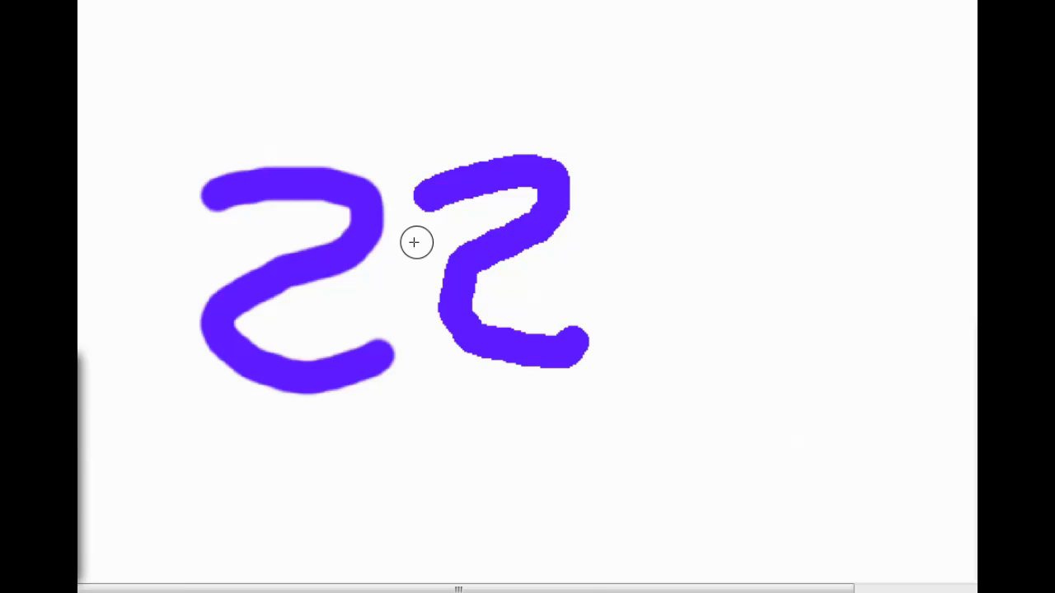
Compare the edges of the two brush strokes close up, and undo both strokes
{"action": "scroll", "coordinate": [413, 242], "scroll_direction": "up", "scroll_amount": 5}
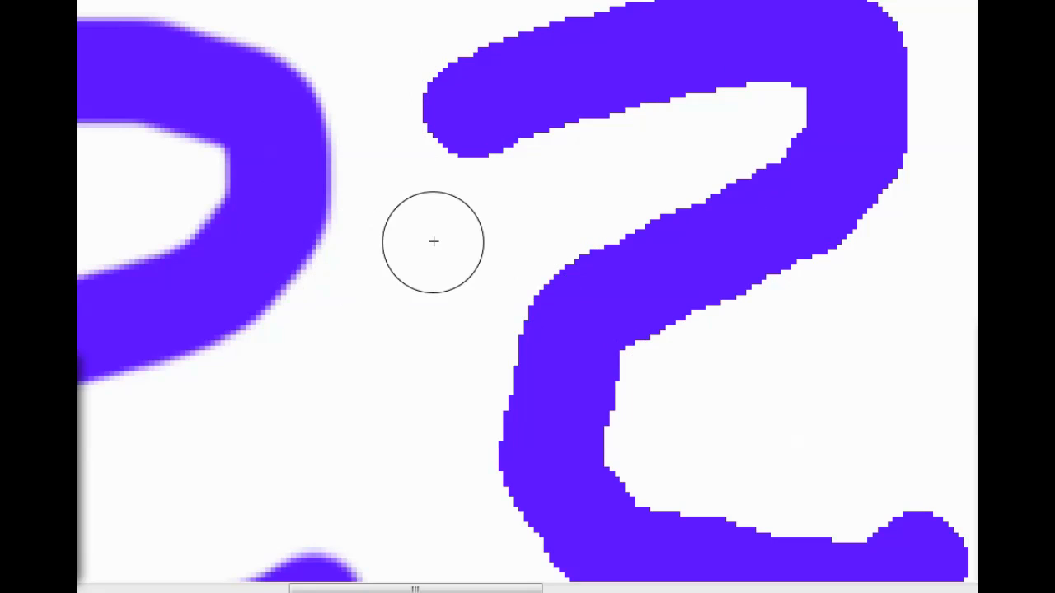
{"action": "scroll", "coordinate": [434, 236], "scroll_direction": "down", "scroll_amount": 2}
{"action": "scroll", "coordinate": [435, 236], "scroll_direction": "down", "scroll_amount": 3}
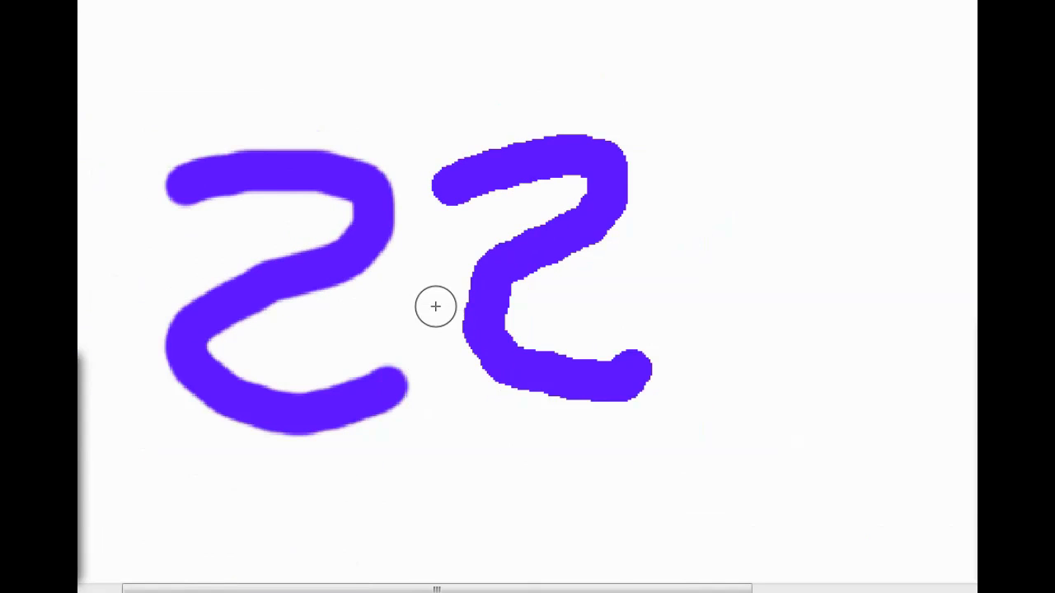
{"action": "scroll", "coordinate": [435, 306], "scroll_direction": "up", "scroll_amount": 4}
{"action": "scroll", "coordinate": [435, 306], "scroll_direction": "down", "scroll_amount": 6}
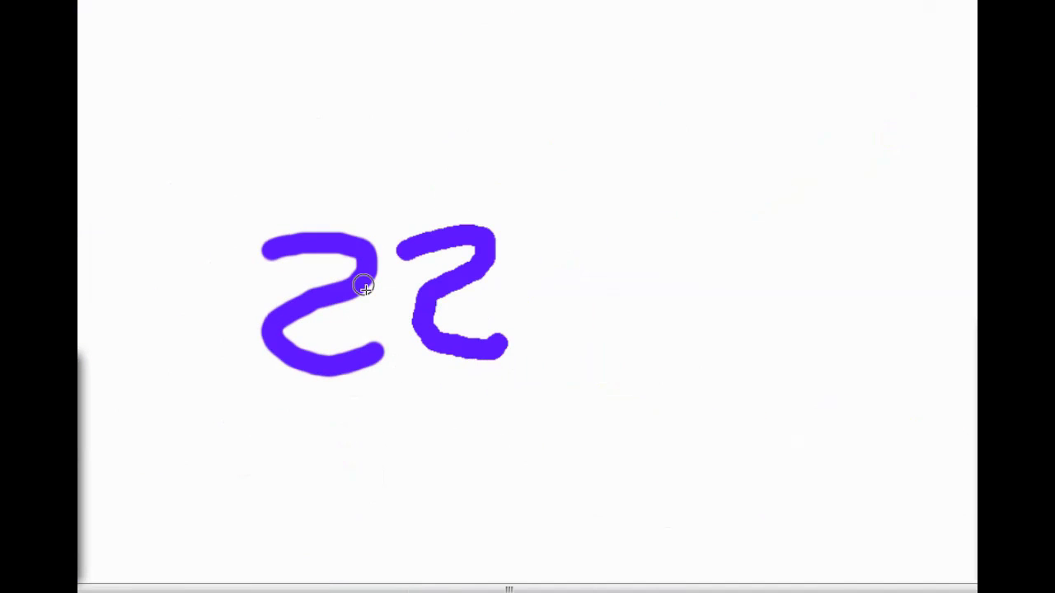
{"action": "scroll", "coordinate": [379, 295], "scroll_direction": "up", "scroll_amount": 5}
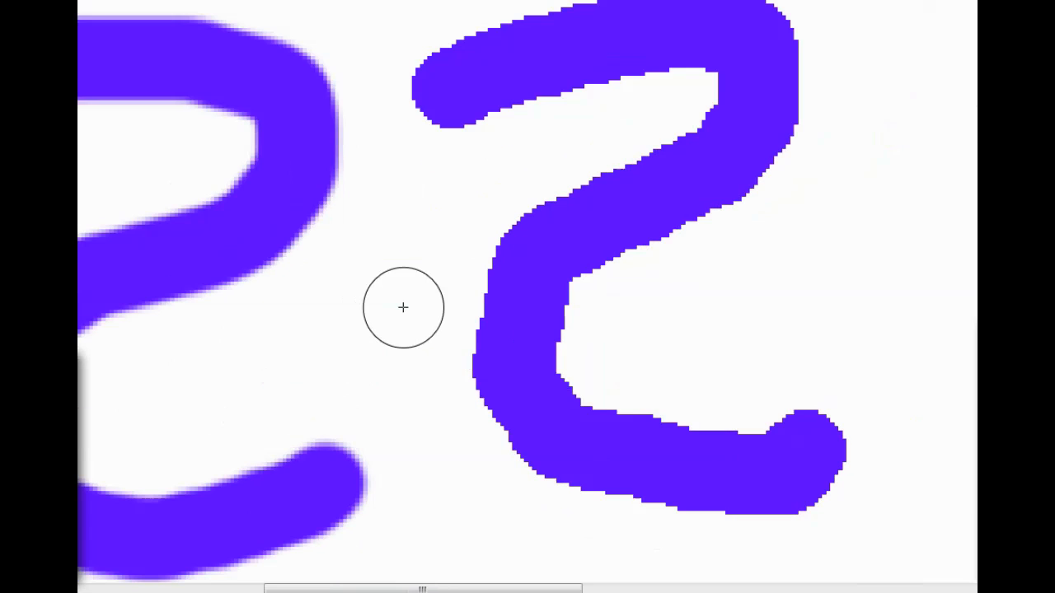
{"action": "scroll", "coordinate": [403, 308], "scroll_direction": "down", "scroll_amount": 3}
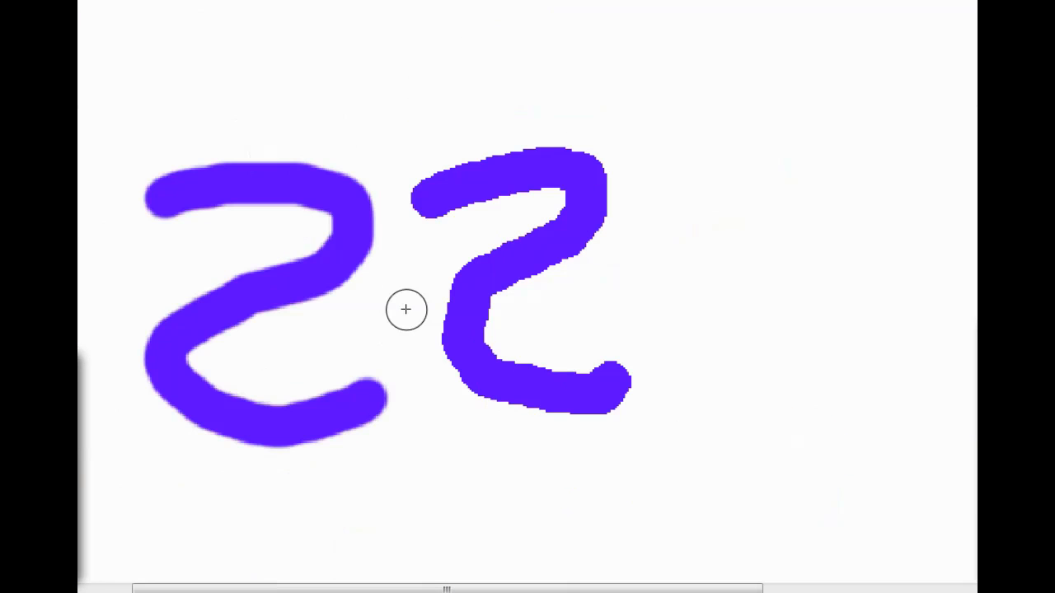
{"action": "key", "text": "ctrl+z"}
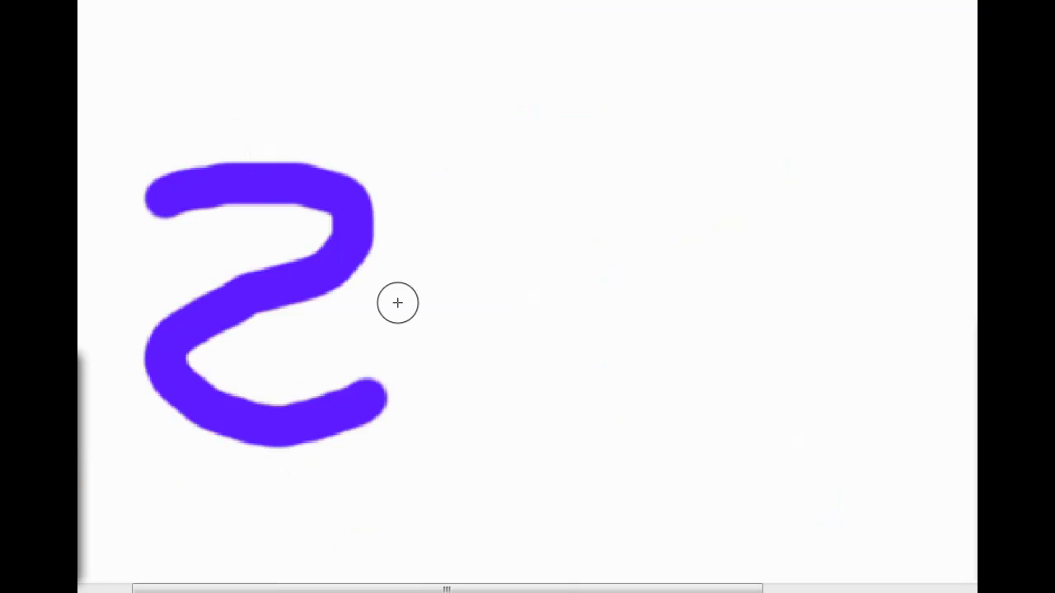
{"action": "key", "text": "ctrl+z"}
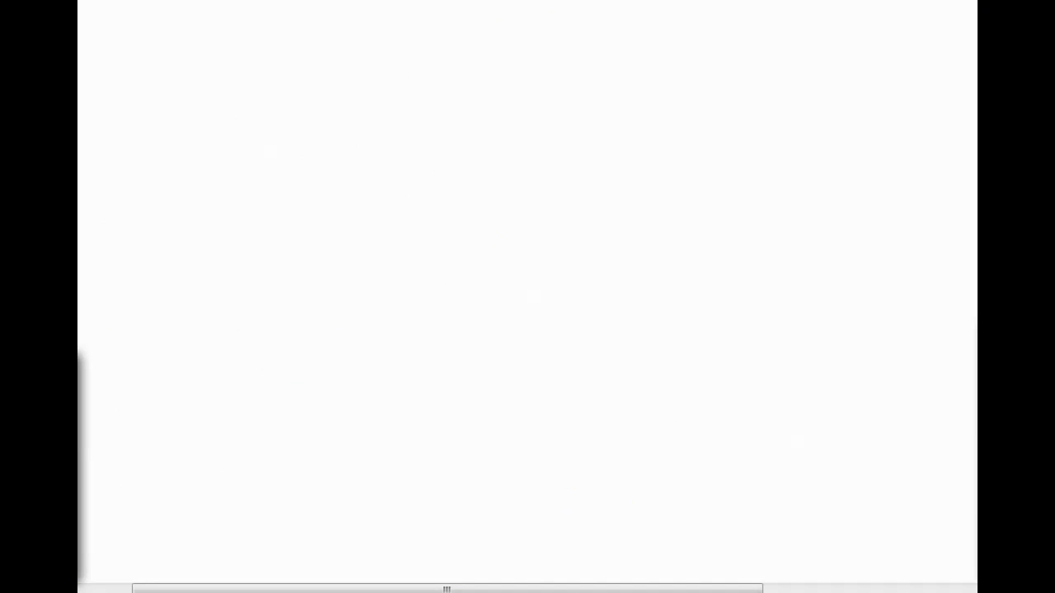
Draw a filled violet circle on the blank page with the Shapes tool and antialiasing disabled
{"action": "left_click", "coordinate": [79, 2]}
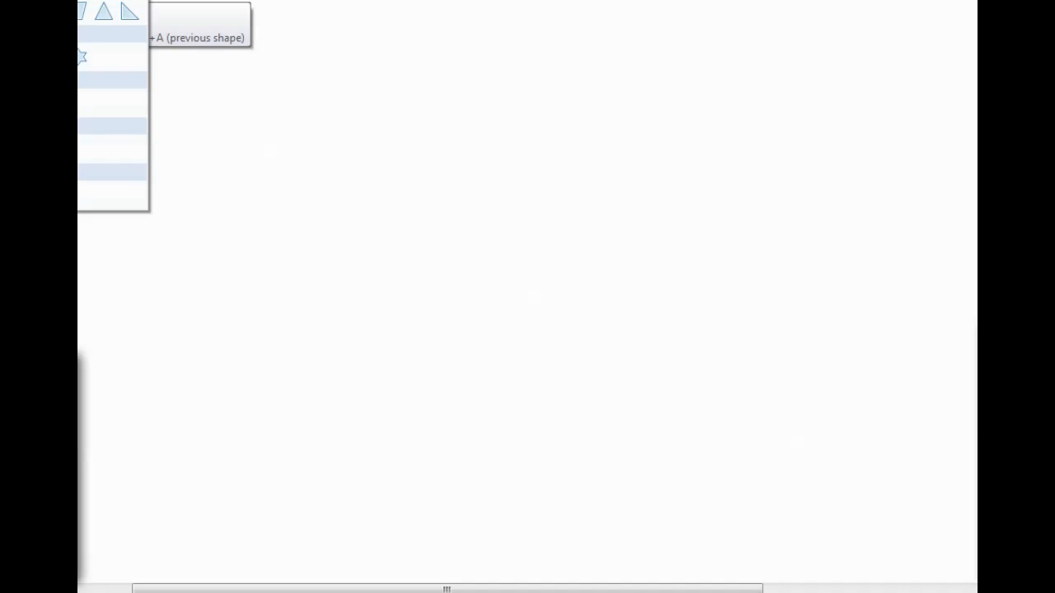
{"action": "left_click", "coordinate": [80, 10]}
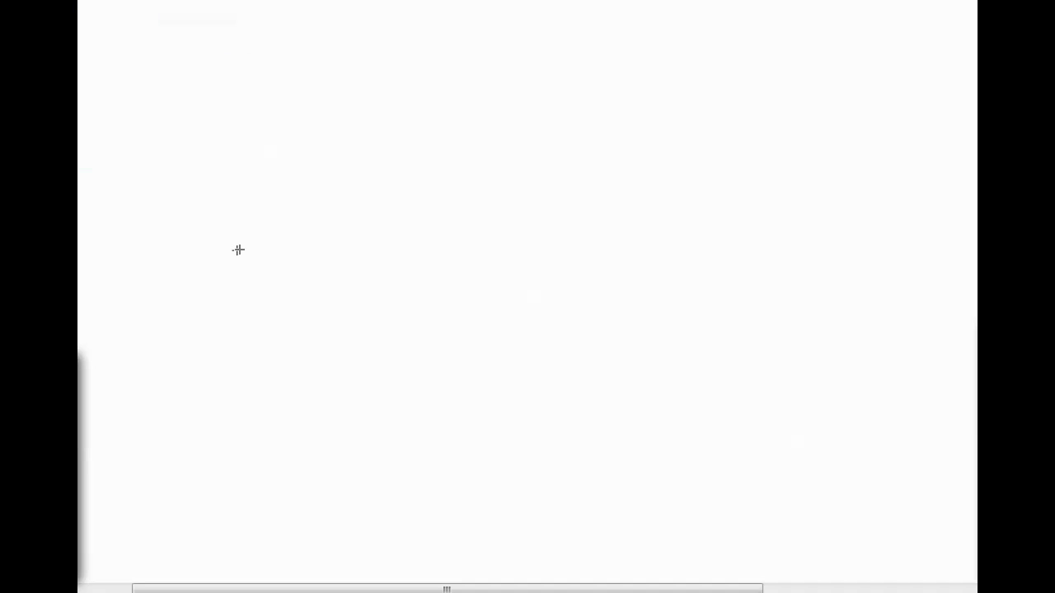
{"action": "left_click_drag", "start_coordinate": [255, 164], "coordinate": [484, 392]}
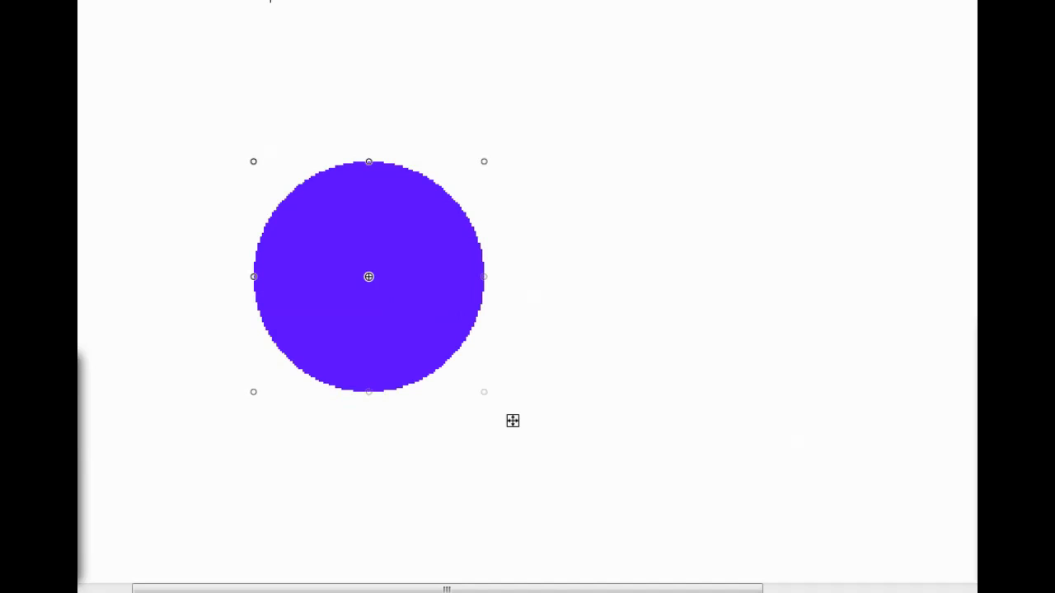
{"action": "key", "text": "Return"}
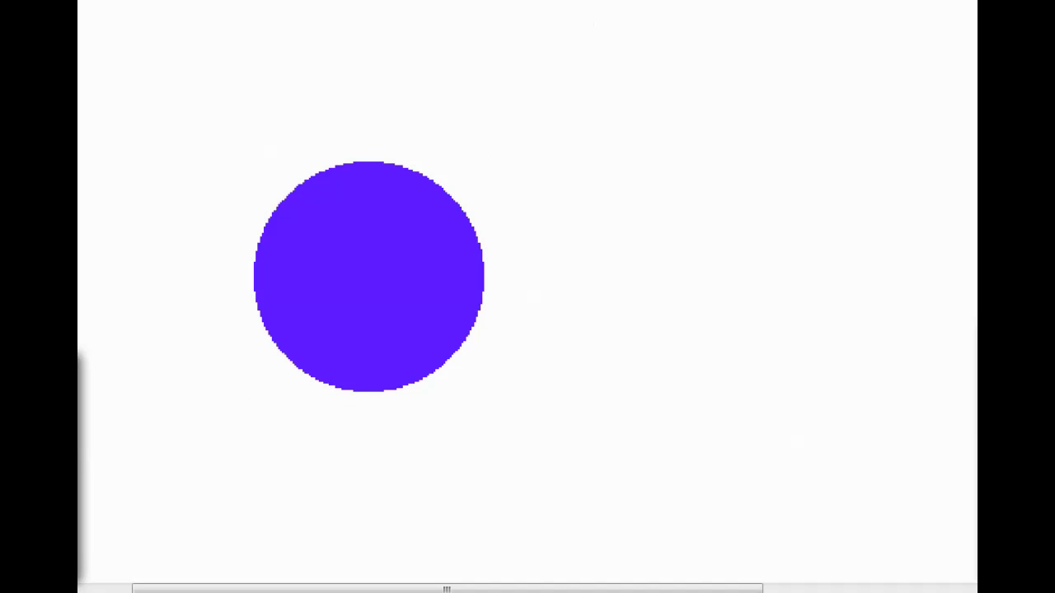
Enable antialiasing and draw a filled pink circle of similar size beside the violet one
{"action": "left_click", "coordinate": [431, 0]}
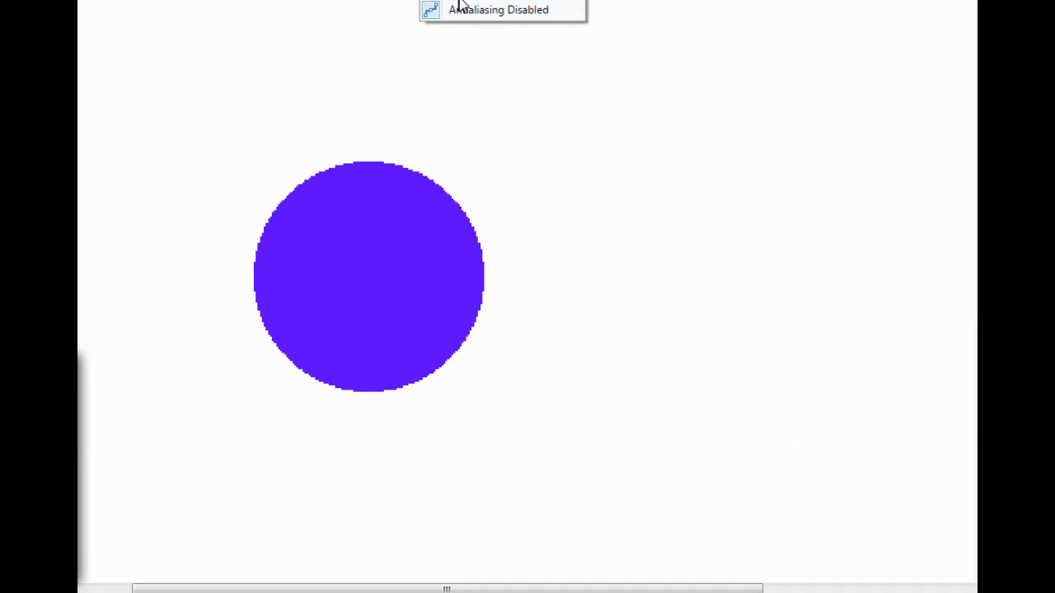
{"action": "left_click", "coordinate": [459, 7]}
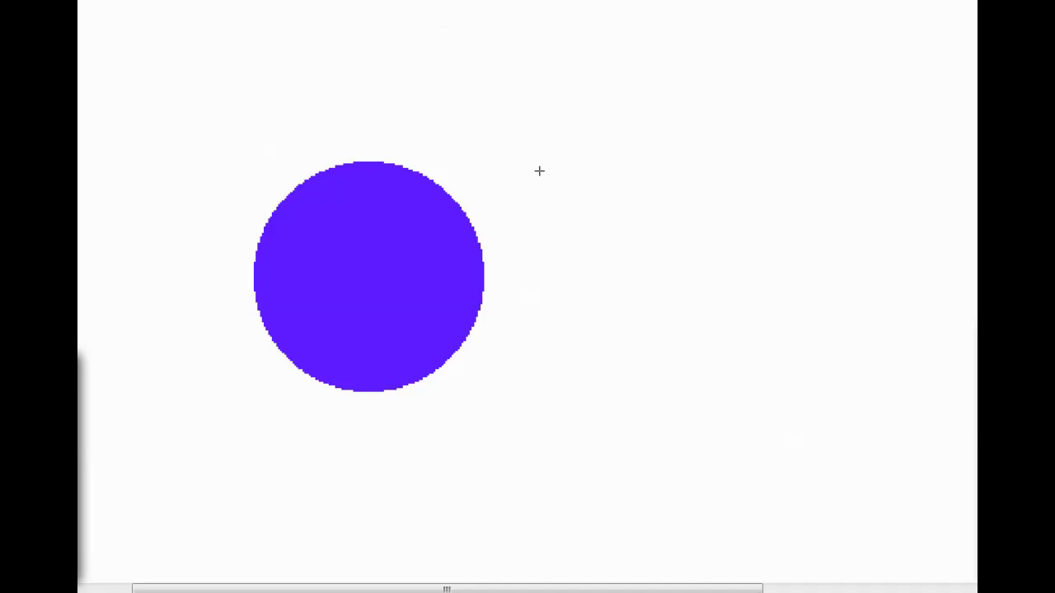
{"action": "left_click_drag", "start_coordinate": [532, 160], "coordinate": [638, 305]}
{"action": "mouse_move", "coordinate": [747, 396]}
{"action": "left_mouse_down"}
{"action": "mouse_move", "coordinate": [777, 370]}
{"action": "mouse_move", "coordinate": [755, 392]}
{"action": "left_mouse_up"}
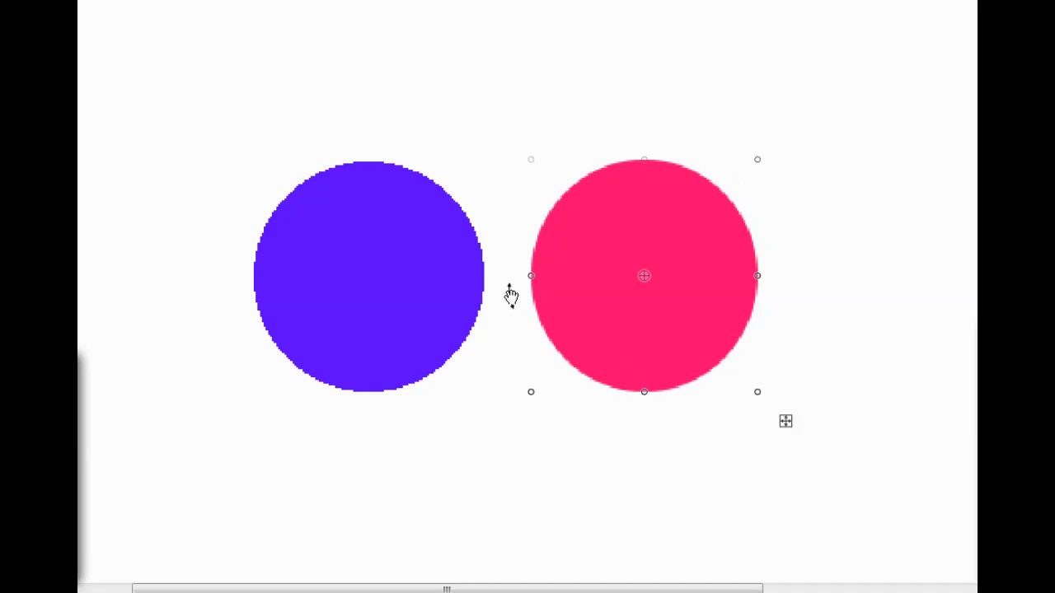
{"action": "scroll", "coordinate": [513, 294], "scroll_direction": "up", "scroll_amount": 4}
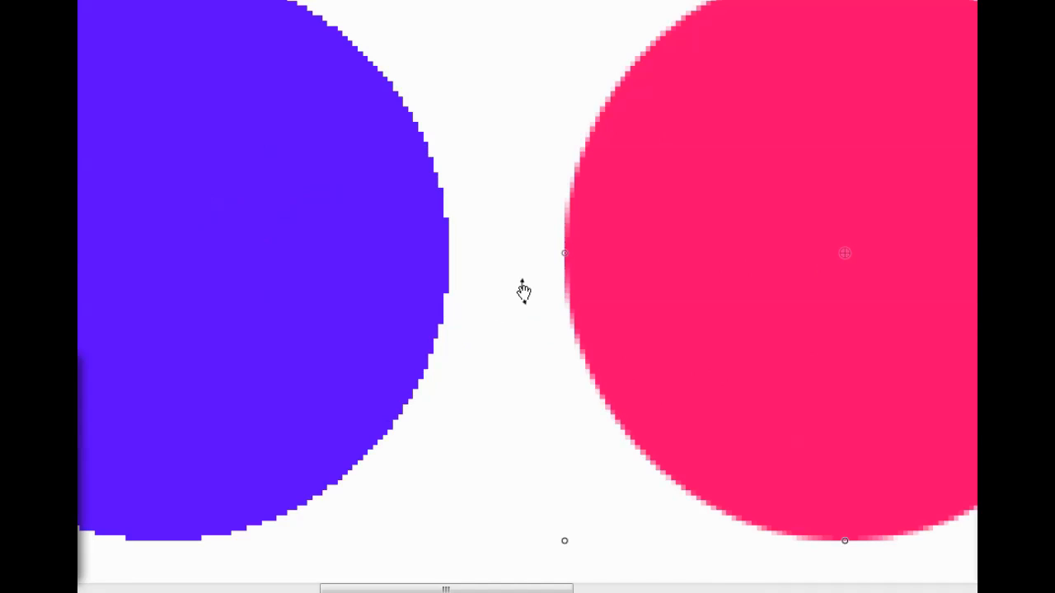
{"action": "scroll", "coordinate": [523, 292], "scroll_direction": "up", "scroll_amount": 2}
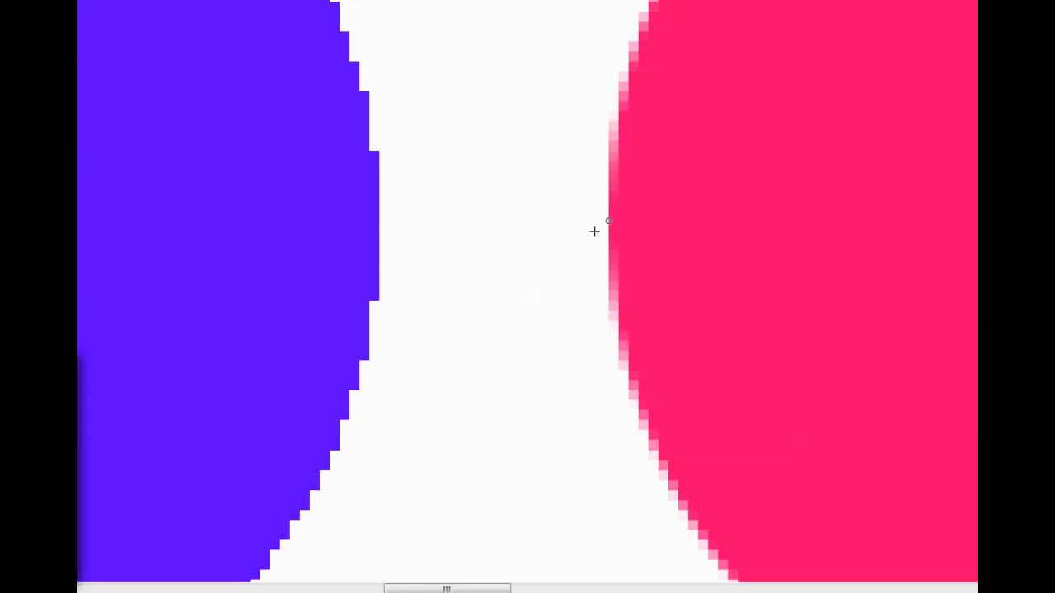
{"action": "scroll", "coordinate": [519, 216], "scroll_direction": "down", "scroll_amount": 4}
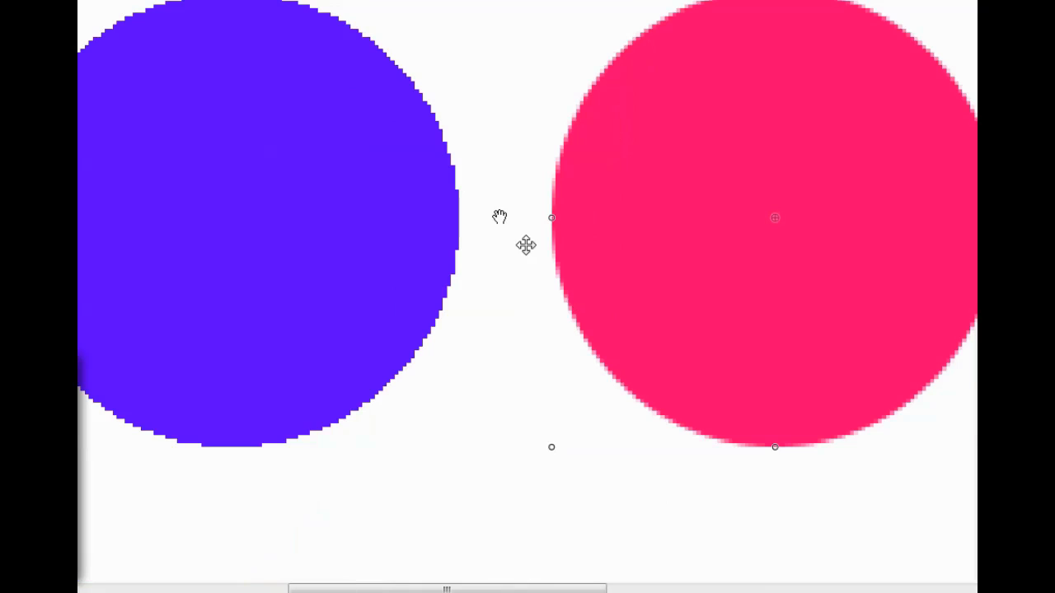
Cut a hard-edged round hole in the middle of the violet circle by erasing an elliptical selection
{"action": "left_click", "coordinate": [600, 1]}
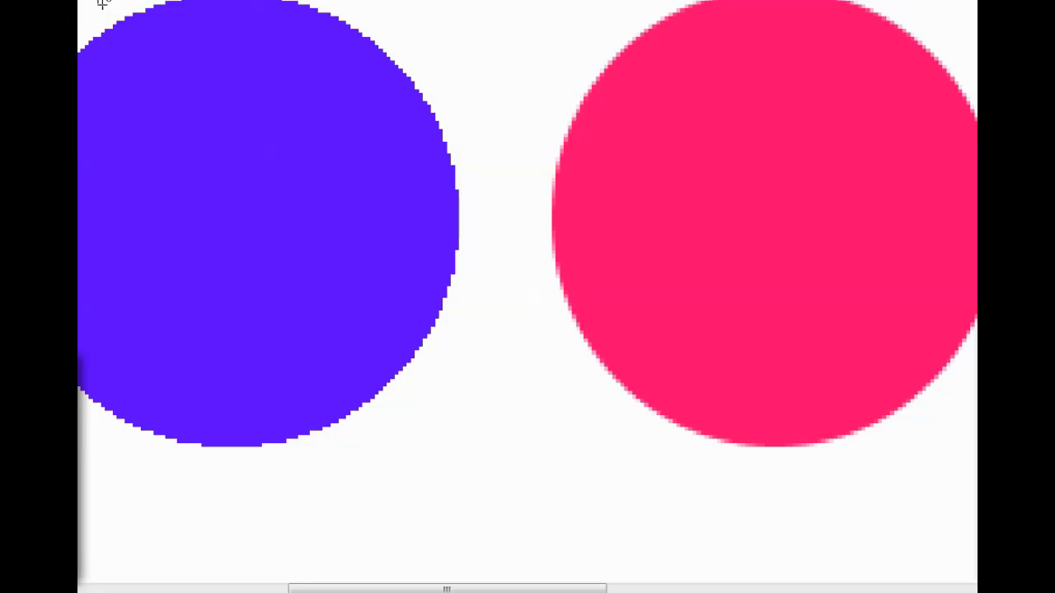
{"action": "left_click_drag", "start_coordinate": [106, 86], "coordinate": [359, 329]}
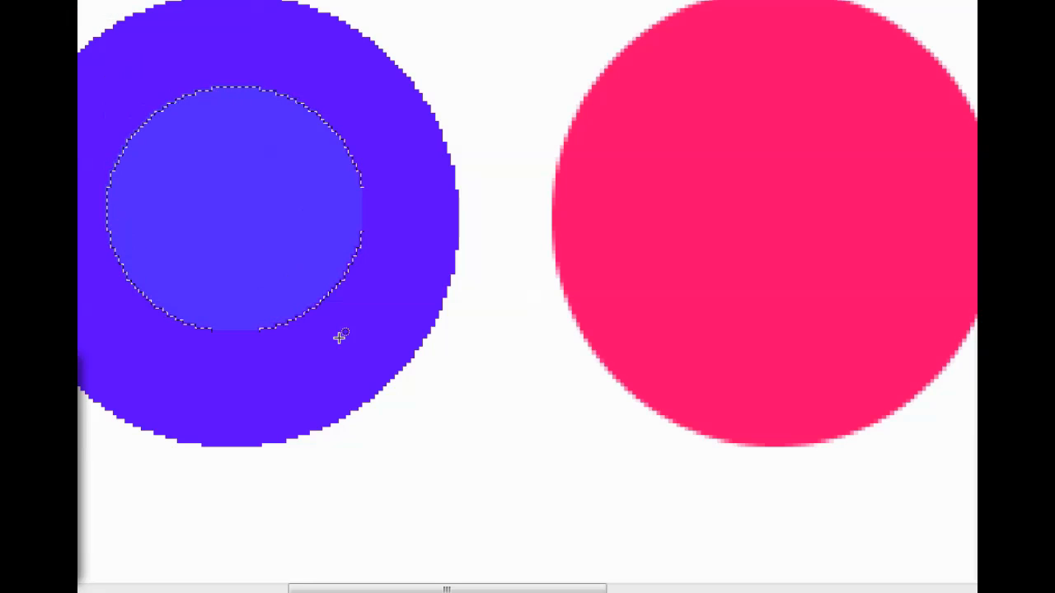
{"action": "key", "text": "Delete"}
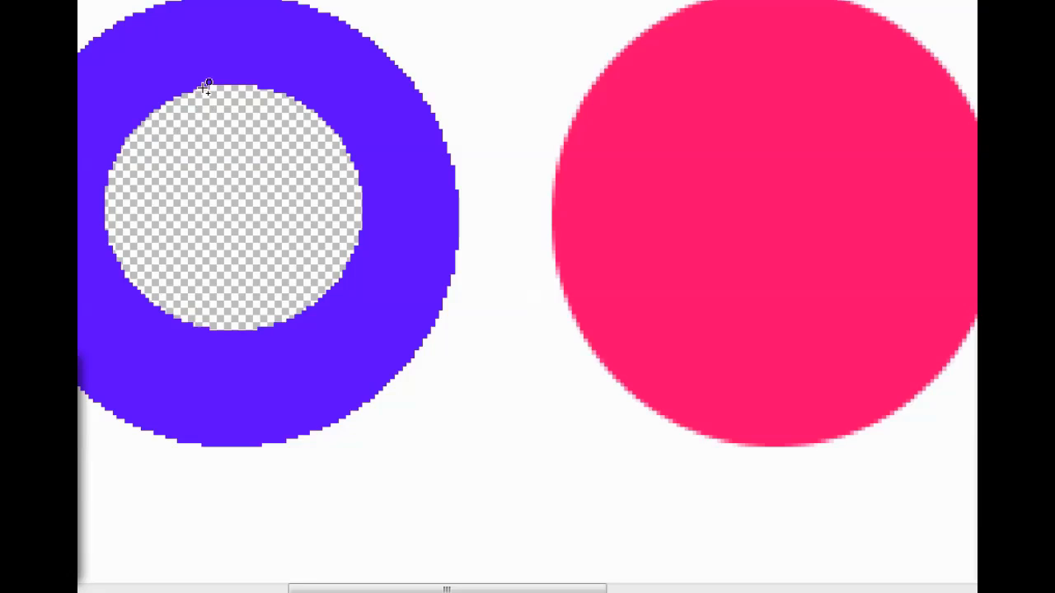
{"action": "key", "text": "plus"}
{"action": "key", "text": "plus"}
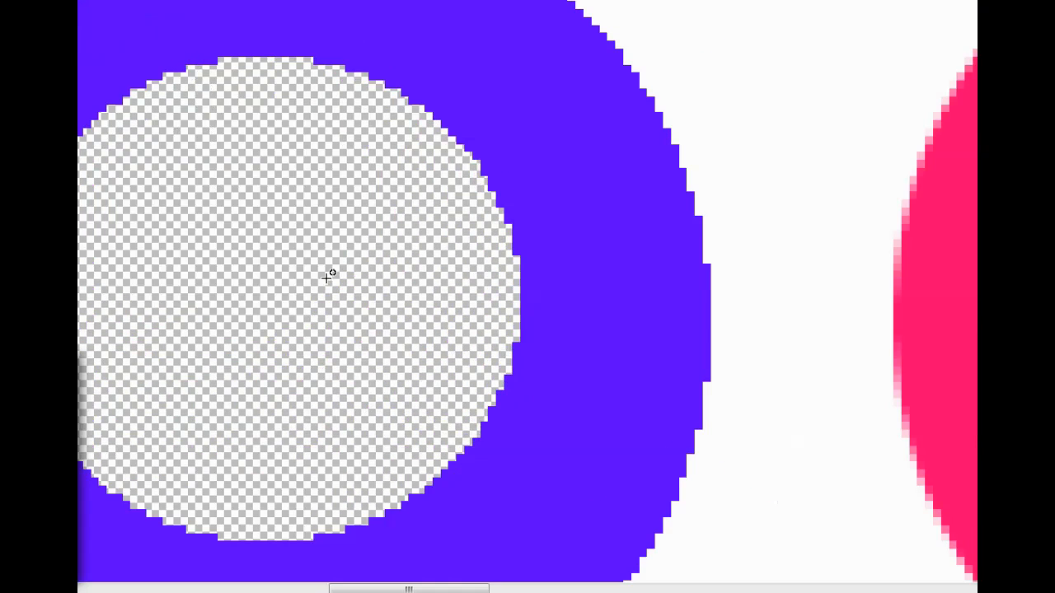
{"action": "key", "text": "minus"}
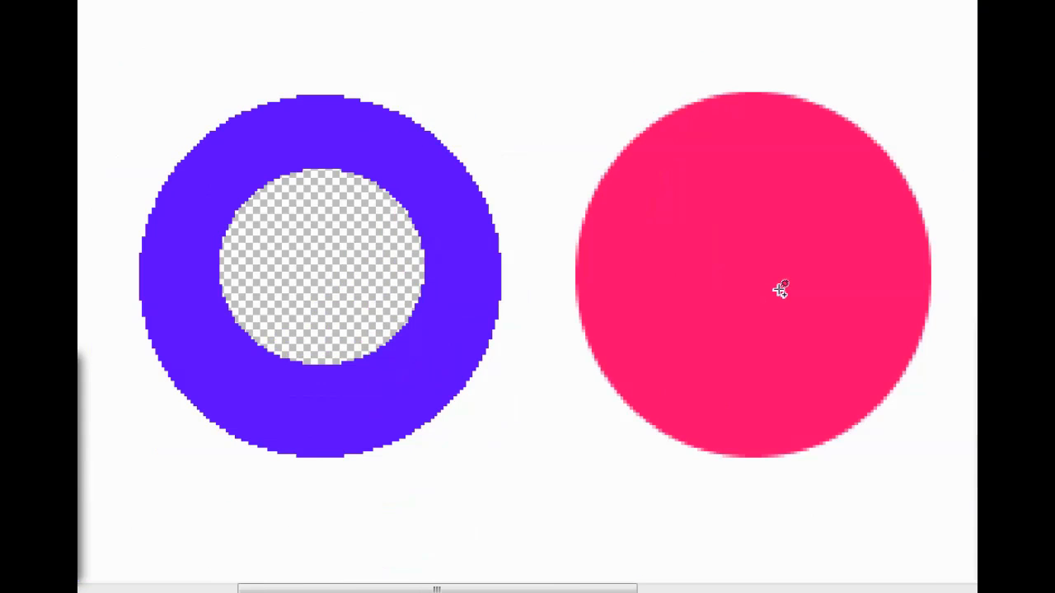
Cut a smooth-edged round hole in the middle of the pink circle by erasing an antialiased elliptical selection, and clear the selection
{"action": "scroll", "coordinate": [780, 290], "scroll_direction": "up", "scroll_amount": 1}
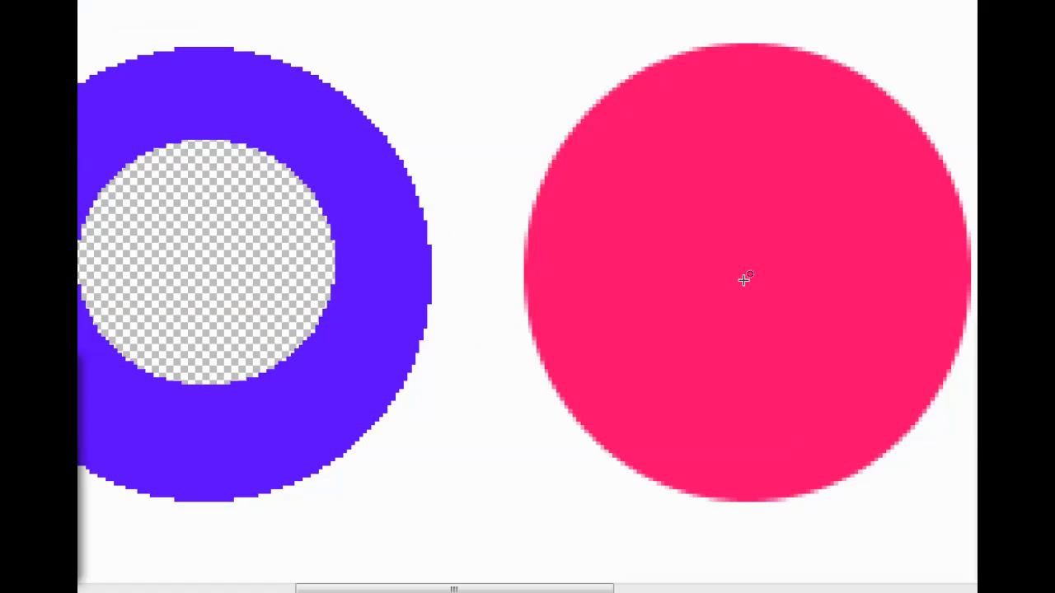
{"action": "left_click_drag", "start_coordinate": [632, 161], "coordinate": [864, 405]}
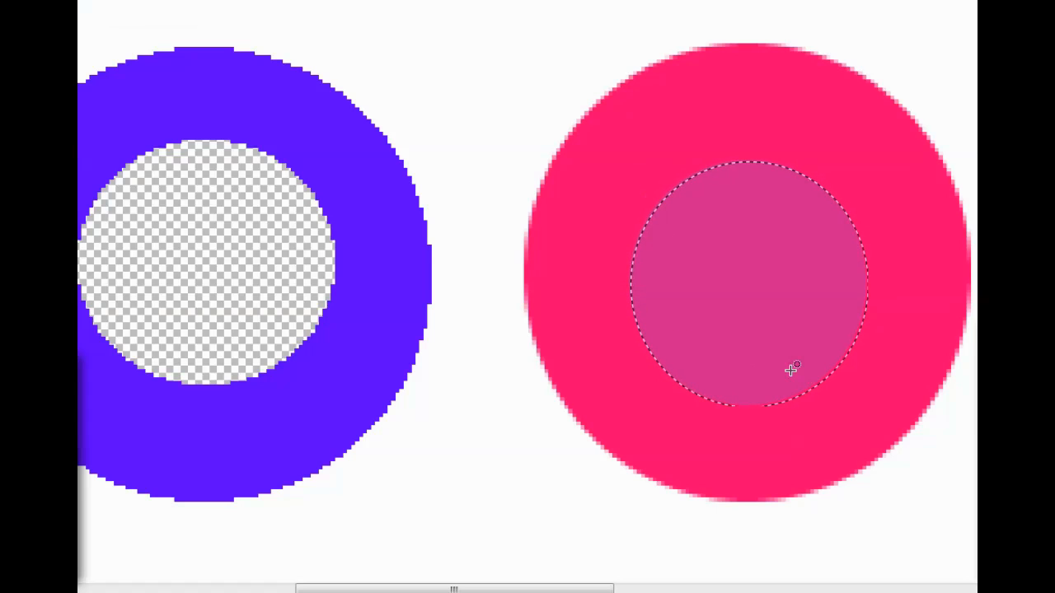
{"action": "key", "text": "Delete"}
{"action": "key", "text": "ctrl+d"}
{"action": "scroll", "coordinate": [631, 223], "scroll_direction": "up", "scroll_amount": 2}
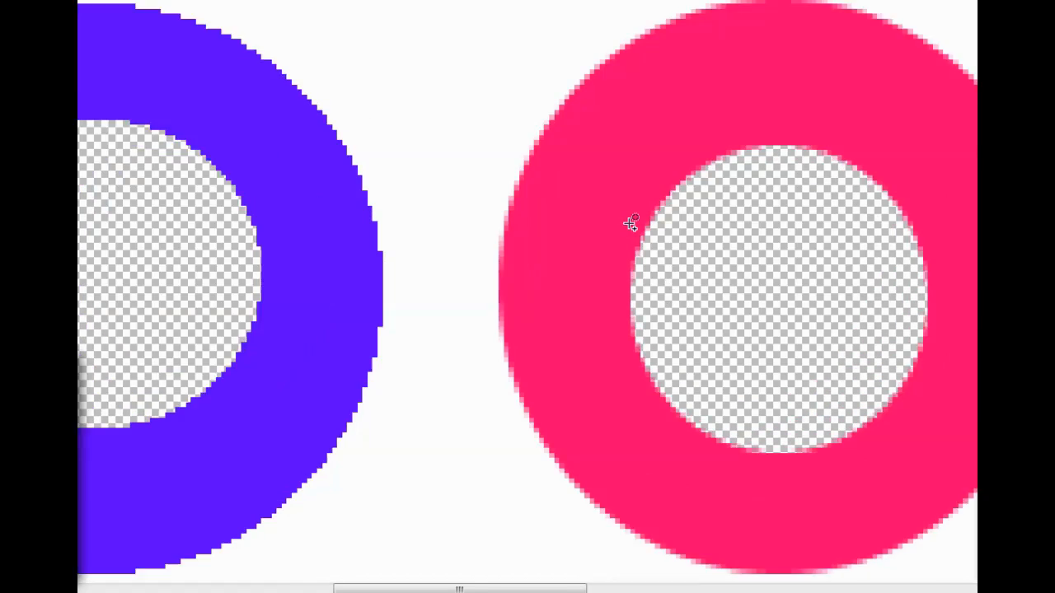
{"action": "scroll", "coordinate": [731, 221], "scroll_direction": "up", "scroll_amount": 4}
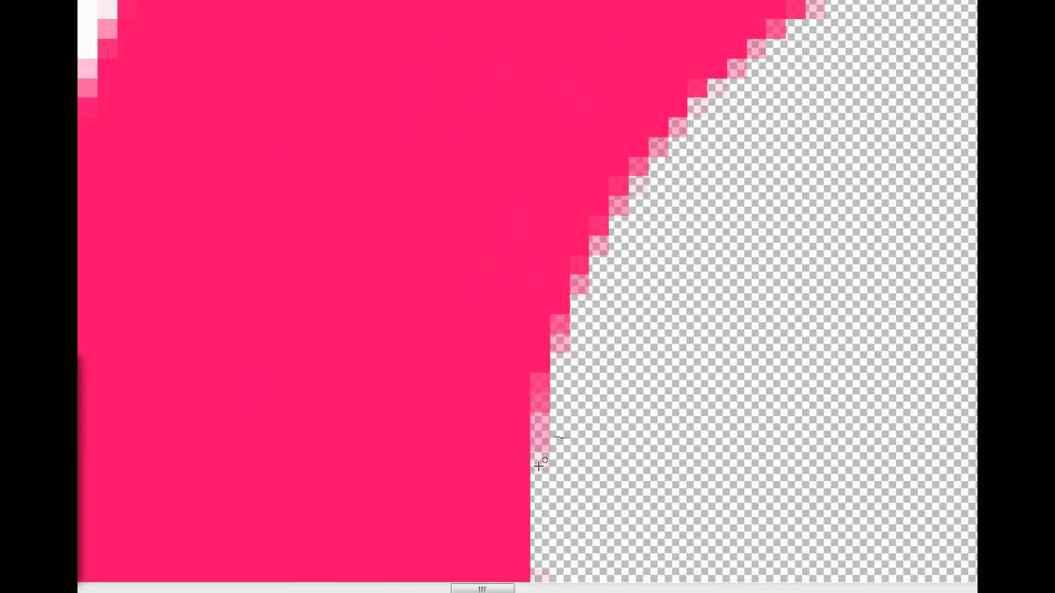
{"action": "scroll", "coordinate": [796, 365], "scroll_direction": "down", "scroll_amount": 5}
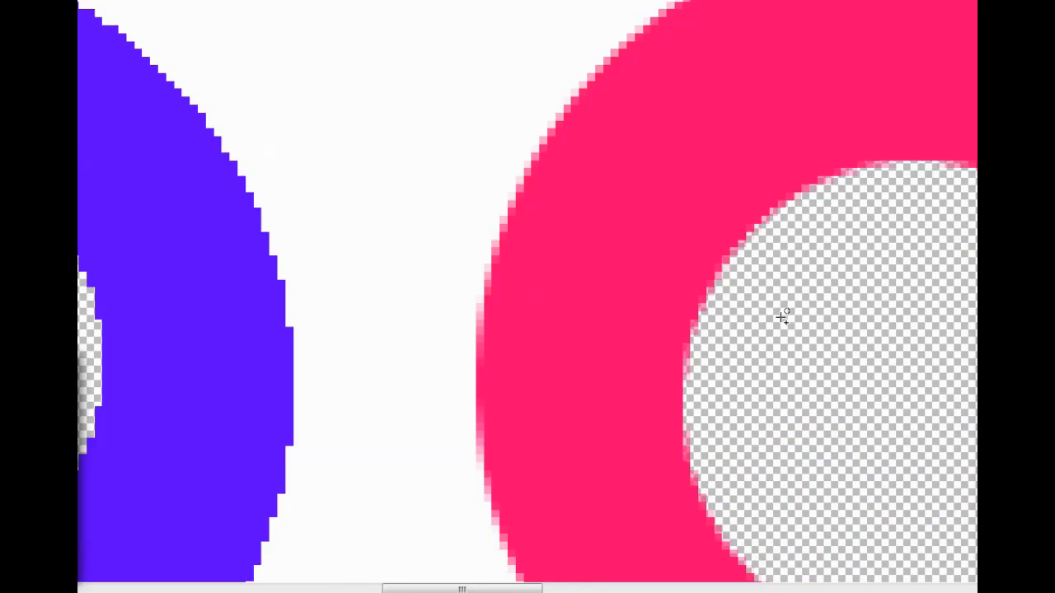
{"action": "scroll", "coordinate": [825, 310], "scroll_direction": "down", "scroll_amount": 2}
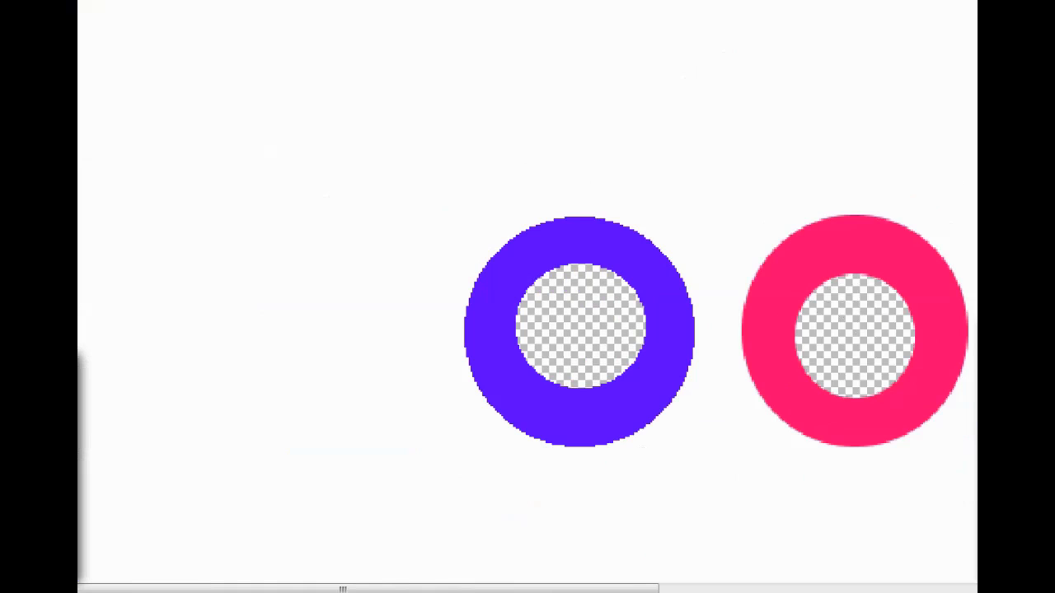
{"action": "left_click_drag", "start_coordinate": [577, 236], "coordinate": [348, 118]}
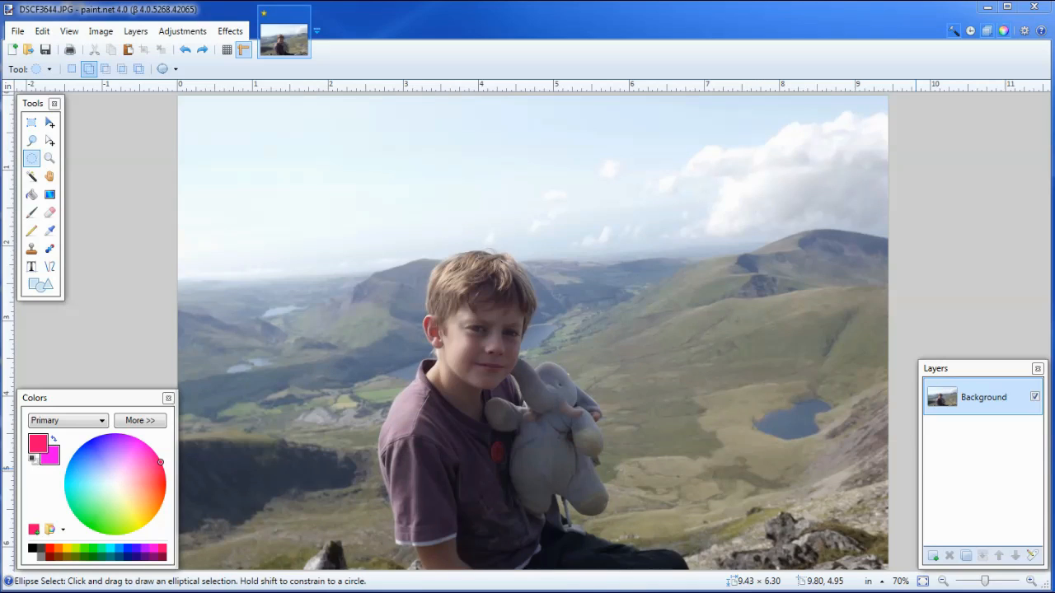
Select the entire mountain photo, copy it and paste it into a new image
{"action": "left_click", "coordinate": [42, 32]}
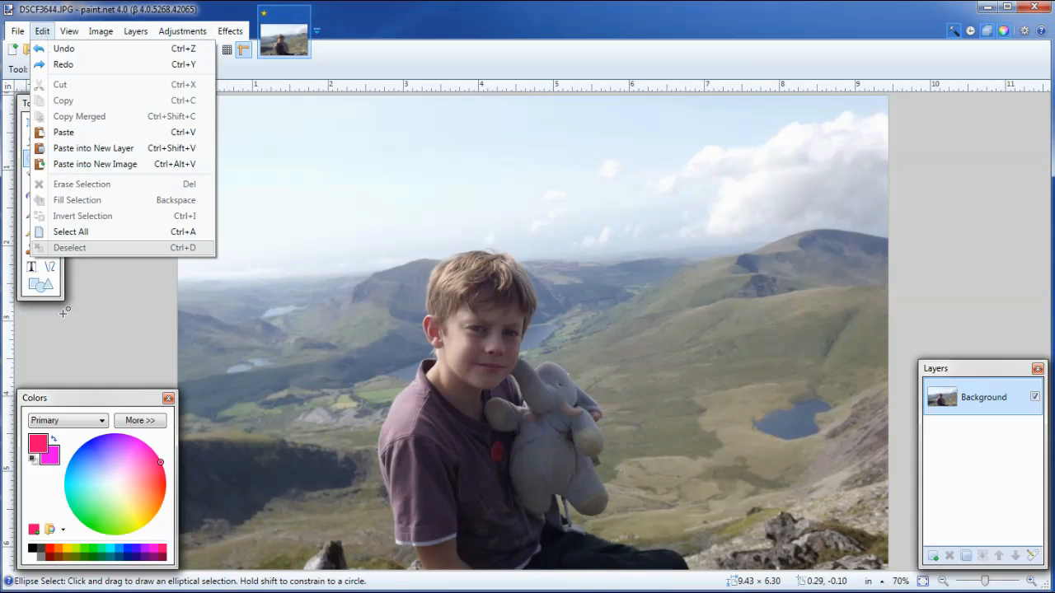
{"action": "left_click", "coordinate": [74, 231]}
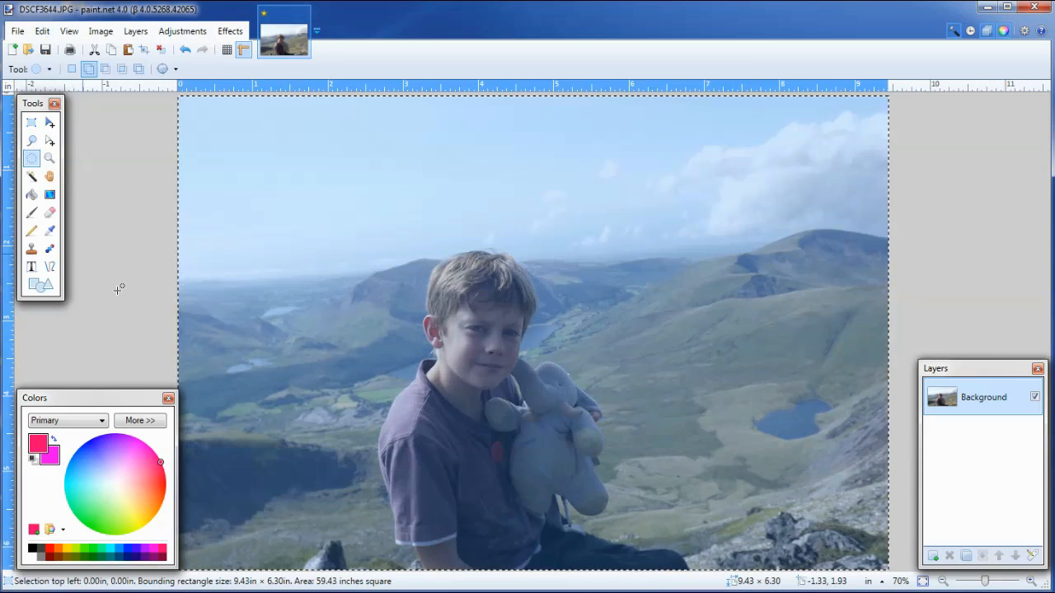
{"action": "left_click", "coordinate": [46, 36]}
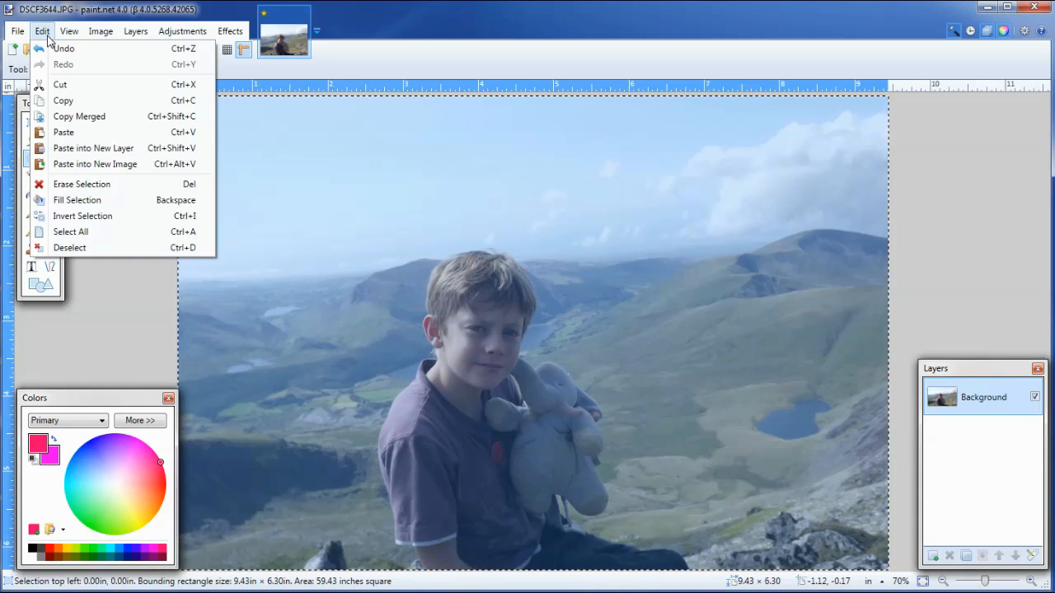
{"action": "left_click", "coordinate": [63, 101]}
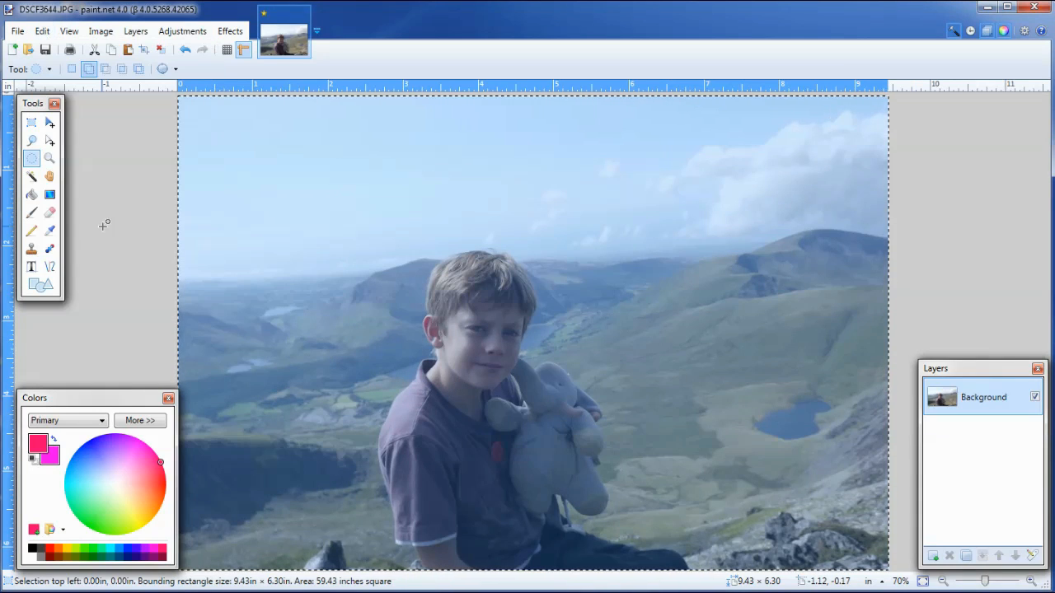
{"action": "left_click", "coordinate": [42, 31]}
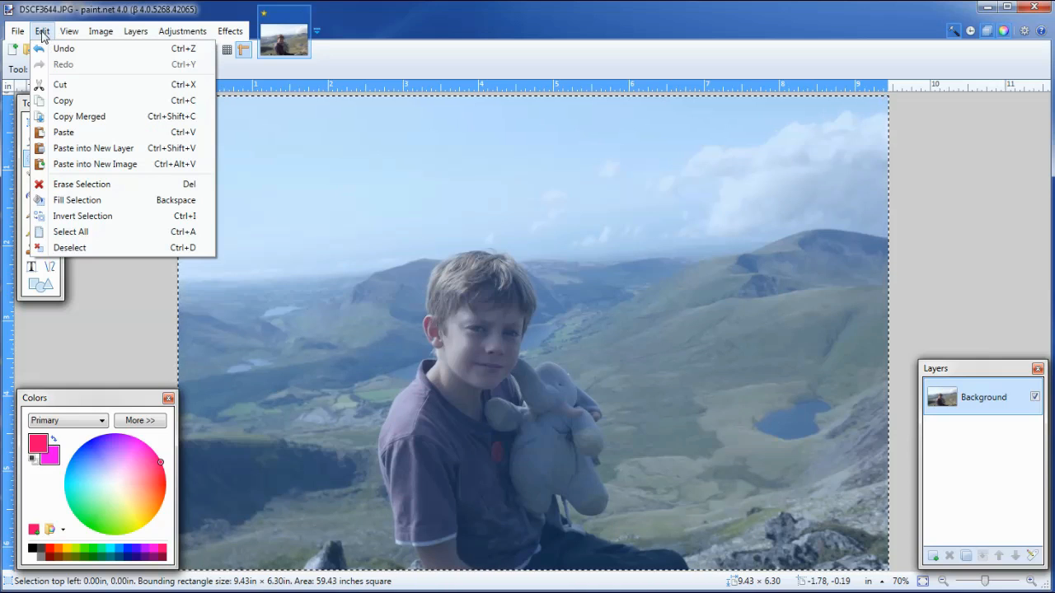
{"action": "left_click", "coordinate": [84, 164]}
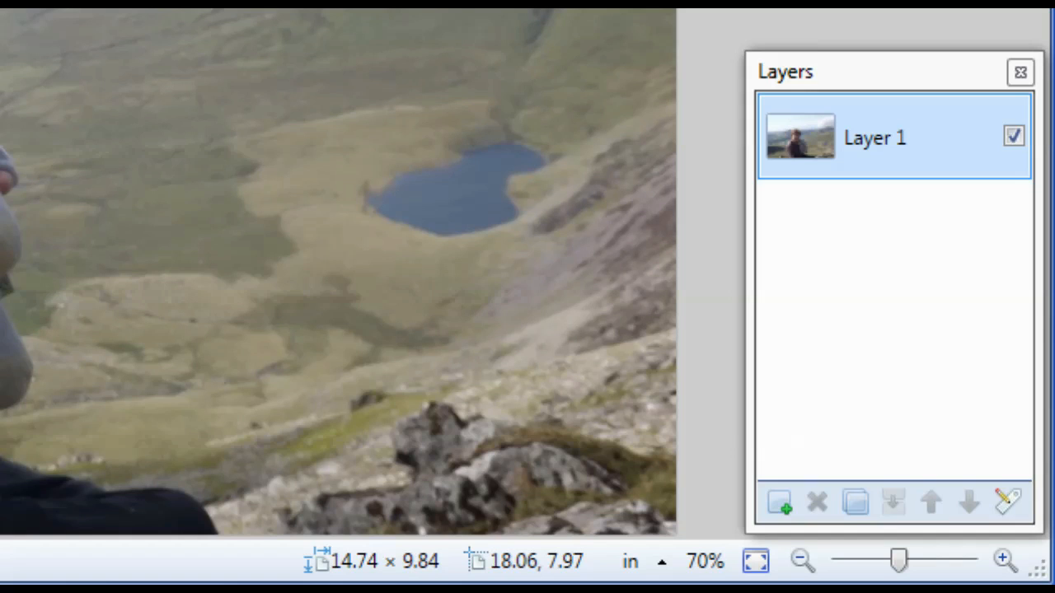
{"action": "mouse_move", "coordinate": [366, 363]}
{"action": "left_mouse_down"}
{"action": "mouse_move", "coordinate": [364, 517]}
{"action": "mouse_move", "coordinate": [349, 481]}
{"action": "mouse_move", "coordinate": [364, 518]}
{"action": "mouse_move", "coordinate": [419, 468]}
{"action": "left_mouse_up"}
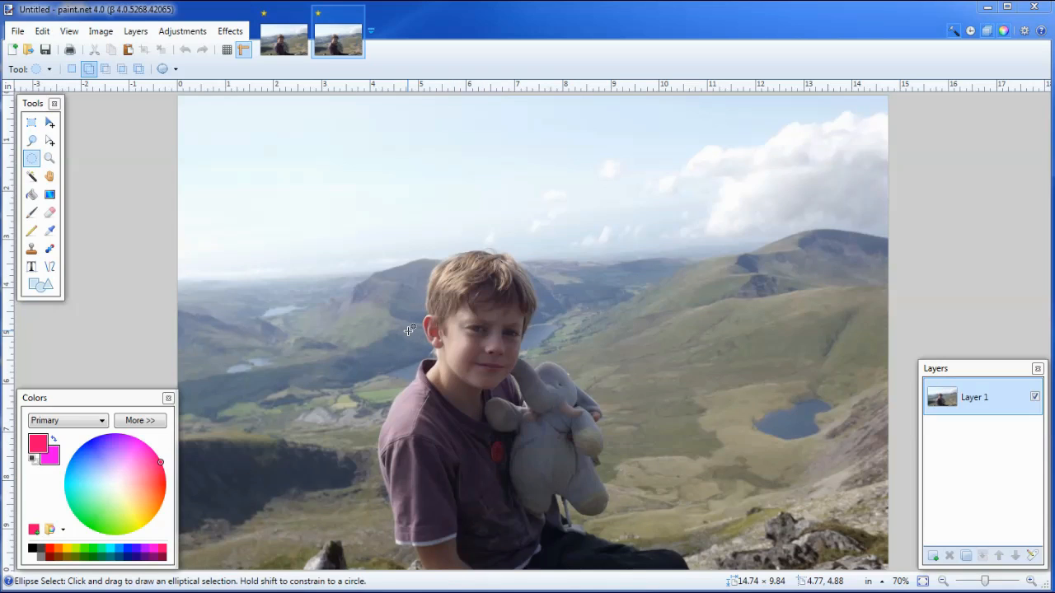
Resize the new image by setting its resolution to 150 pixels/inch
{"action": "left_click", "coordinate": [100, 33]}
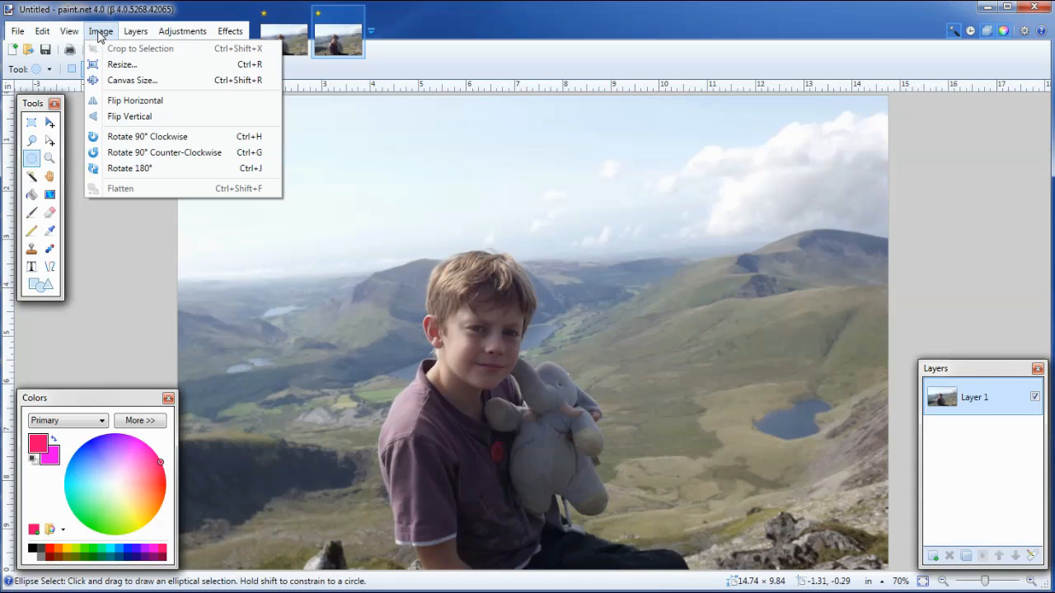
{"action": "left_click", "coordinate": [122, 65]}
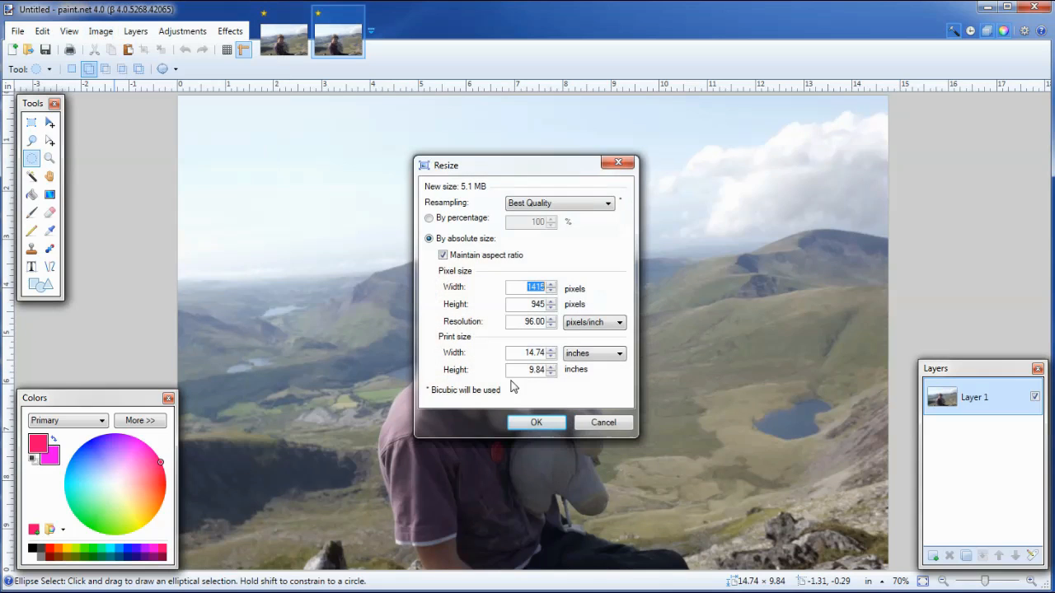
{"action": "left_click", "coordinate": [513, 322]}
{"action": "type", "text": "150"}
{"action": "left_click", "coordinate": [535, 422]}
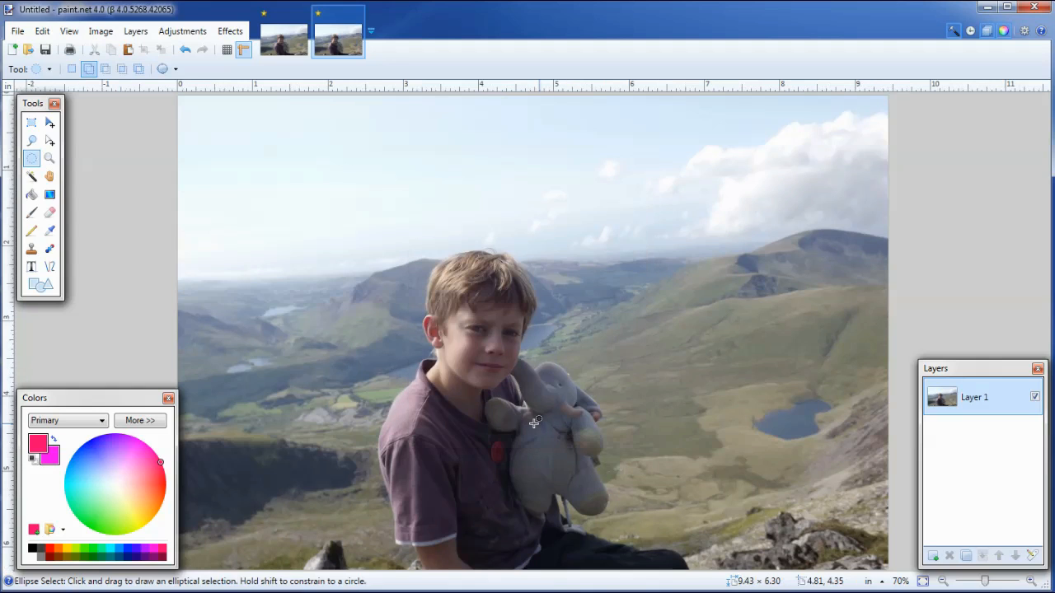